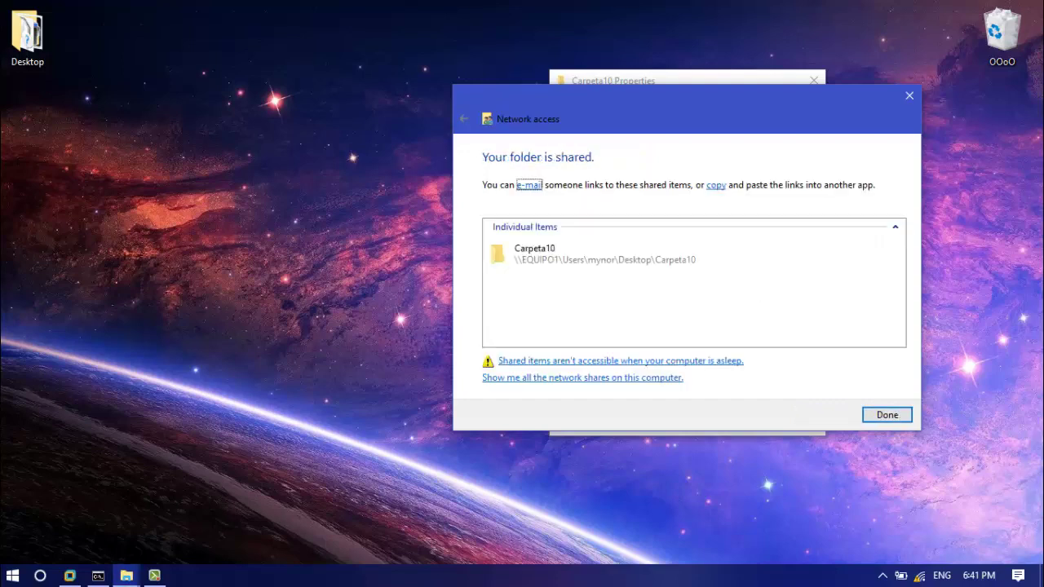
Finish the network access wizard and enable sharing of the Carpeta10 folder in its advanced sharing settings.
{"action": "key", "text": "Return"}
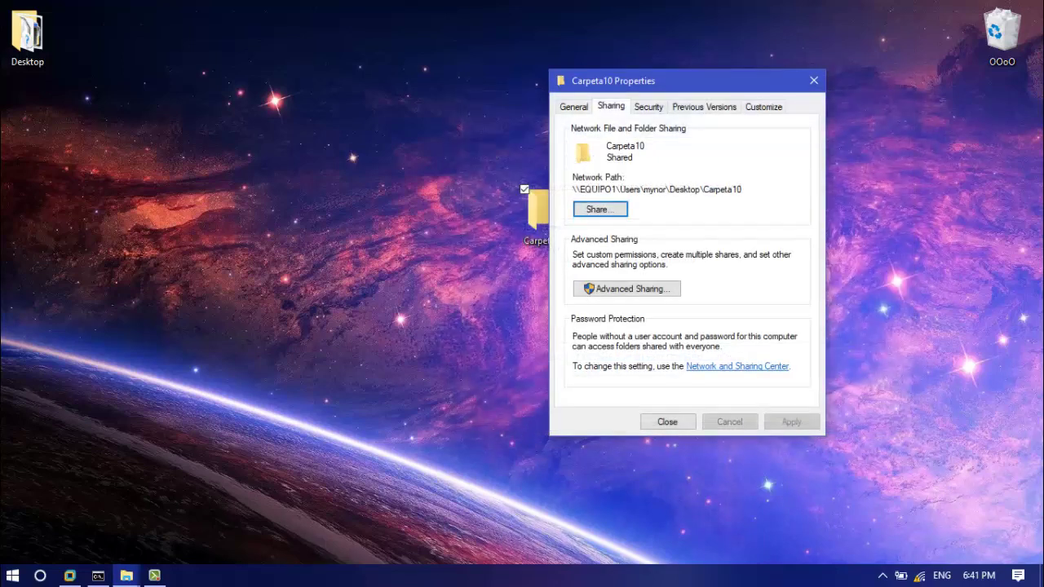
{"action": "left_click", "coordinate": [626, 289]}
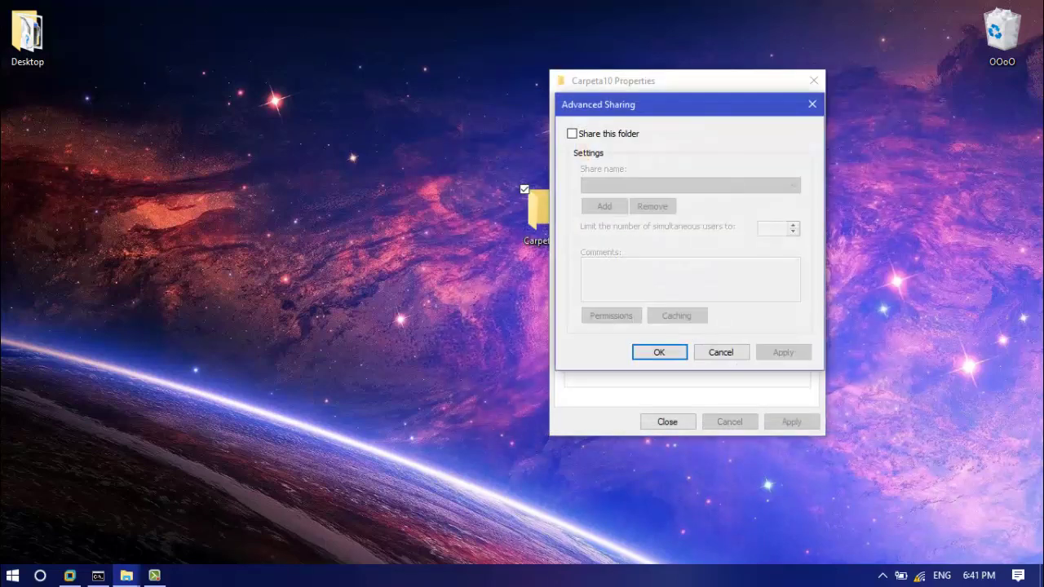
{"action": "left_click", "coordinate": [572, 133]}
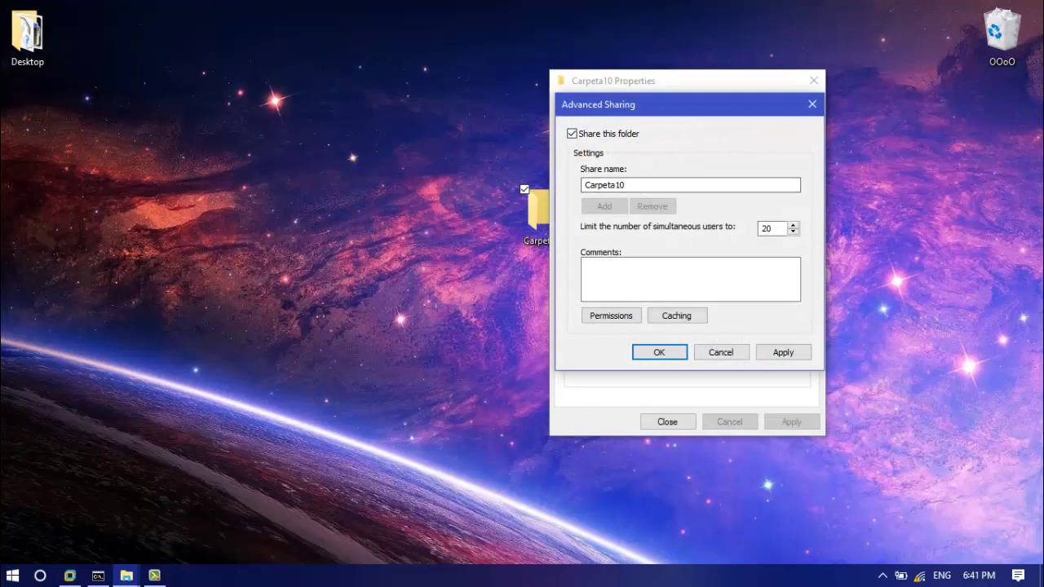
Allow Everyone Full Control in Carpeta10's share permissions, apply the advanced sharing settings and close the folder's properties.
{"action": "key", "text": "alt+p"}
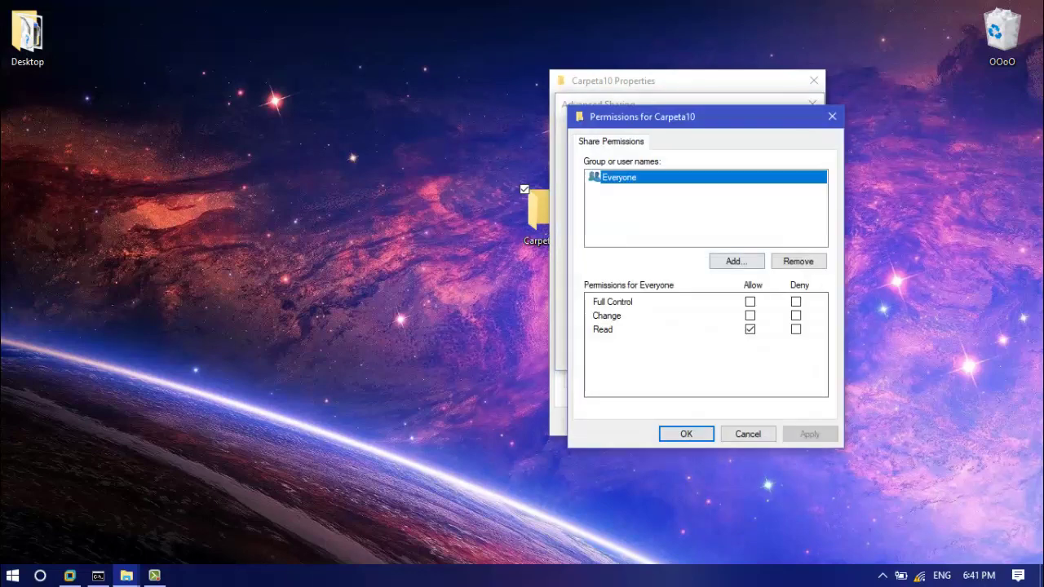
{"action": "key", "text": "space"}
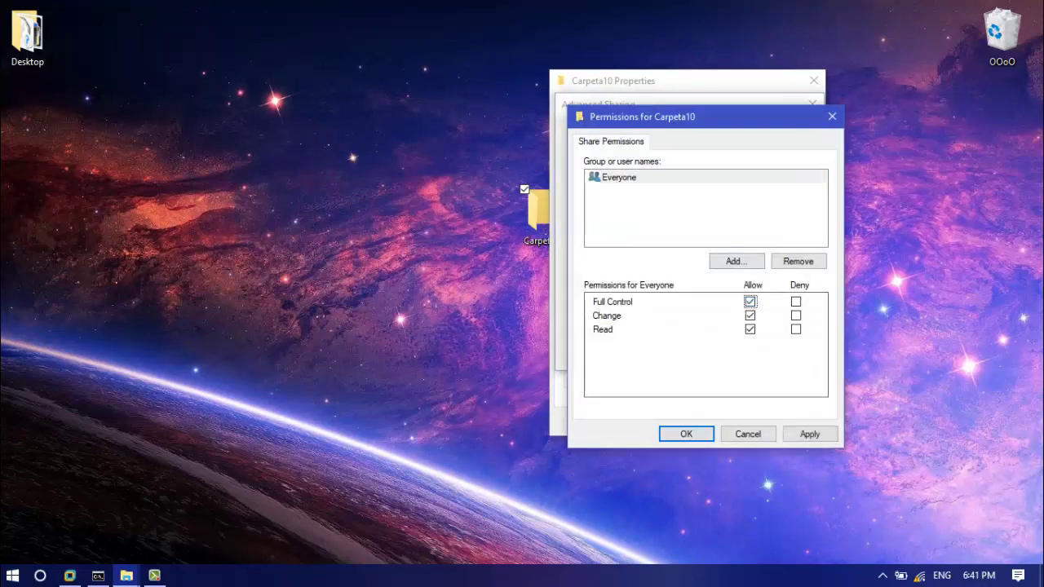
{"action": "left_click", "coordinate": [810, 433]}
{"action": "left_click", "coordinate": [687, 434]}
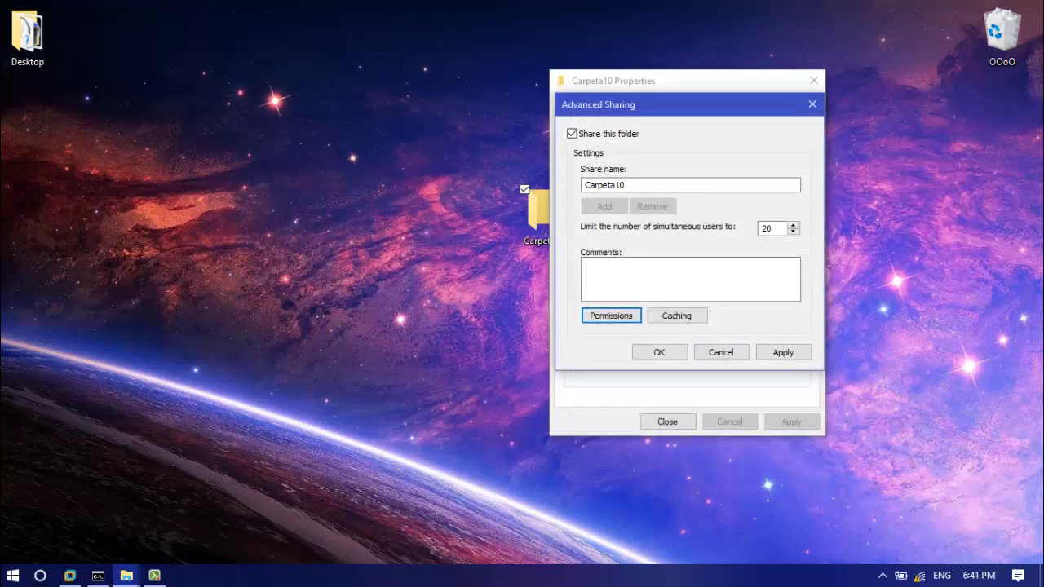
{"action": "left_click", "coordinate": [783, 353]}
{"action": "key", "text": "alt+a"}
{"action": "key", "text": "Return"}
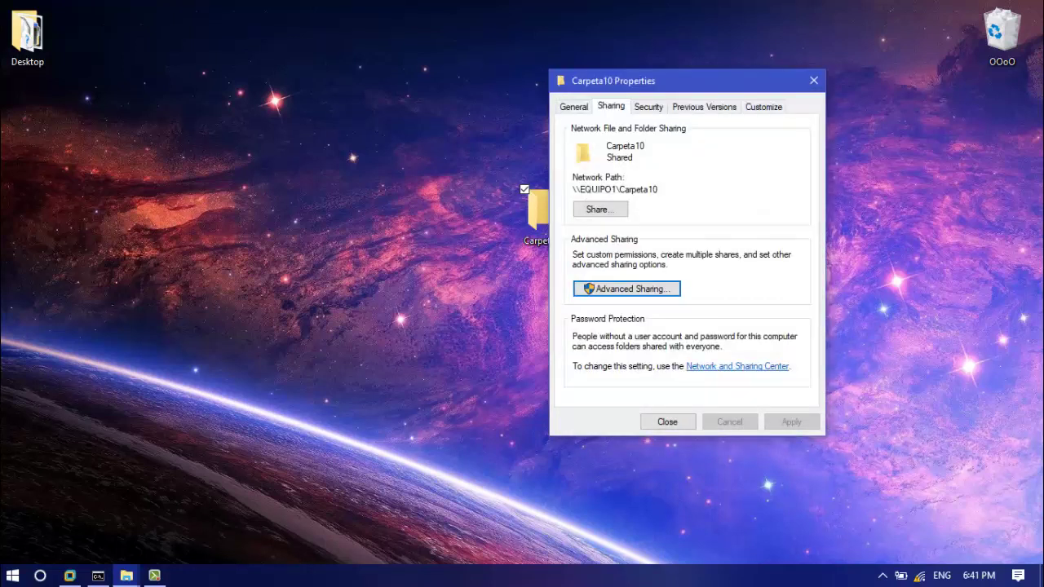
{"action": "key", "text": "Escape"}
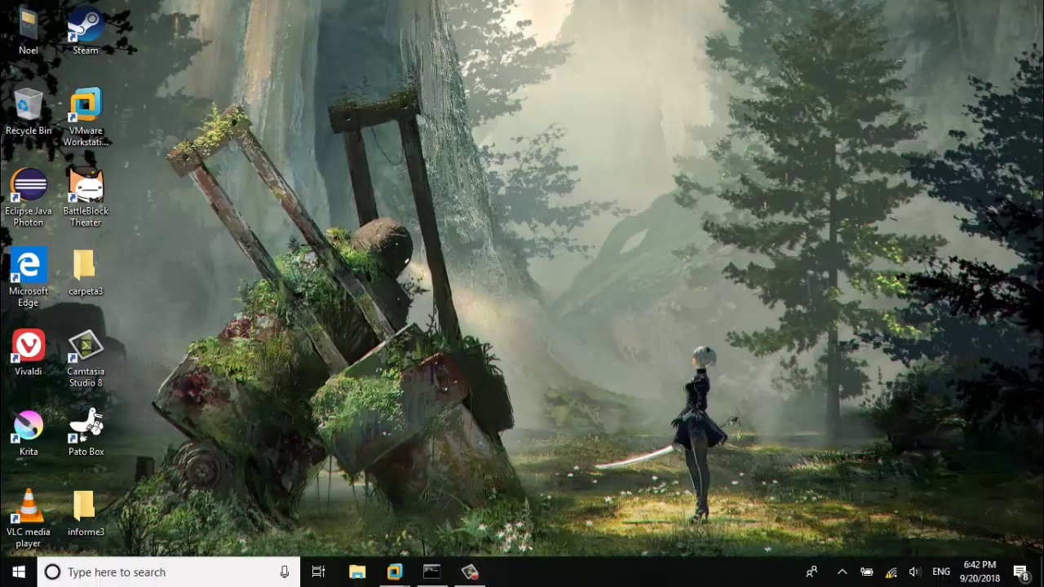
On the other computer, browse the network in File Explorer to \\192.168.1.10, and close the window.
{"action": "key", "text": "super"}
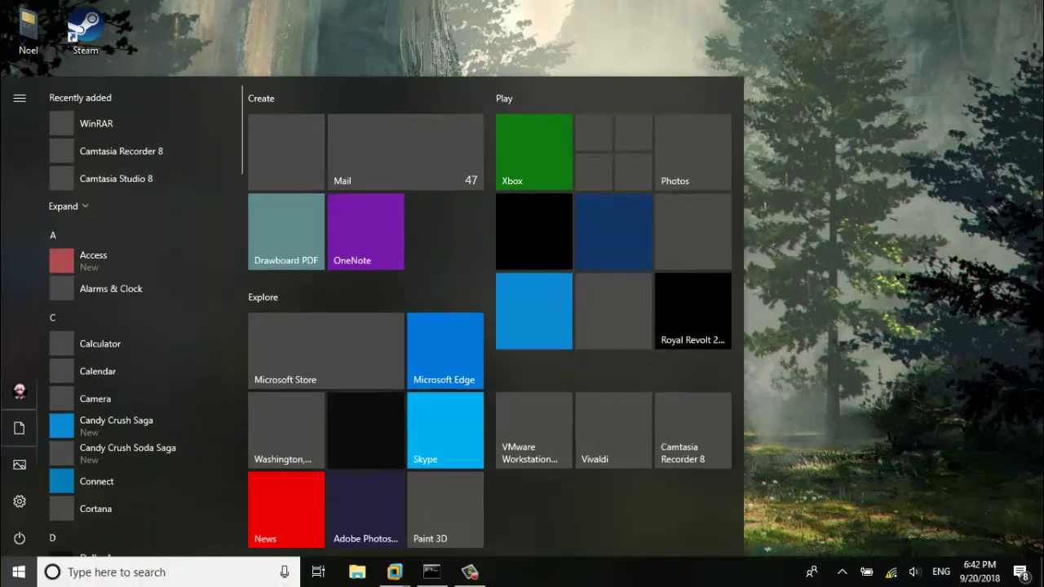
{"action": "left_click", "coordinate": [19, 428]}
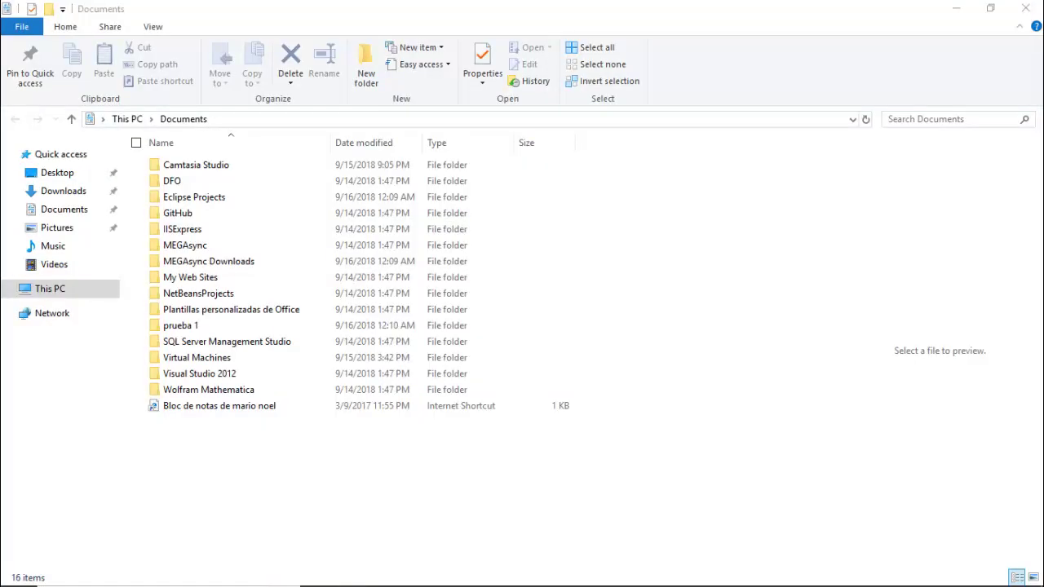
{"action": "key", "text": "super+e"}
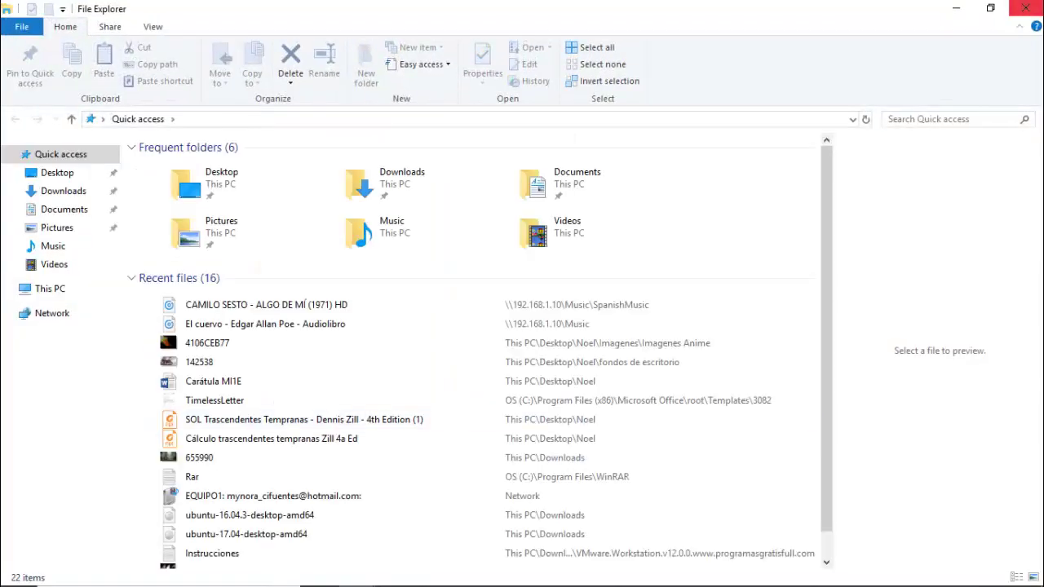
{"action": "left_click", "coordinate": [1025, 8]}
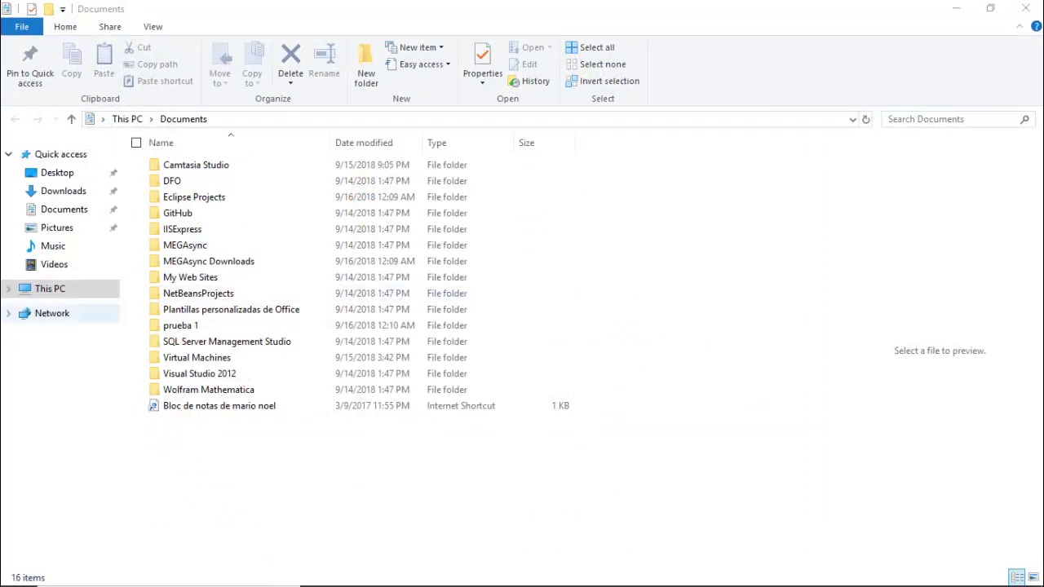
{"action": "left_click", "coordinate": [52, 313]}
{"action": "left_click", "coordinate": [245, 119]}
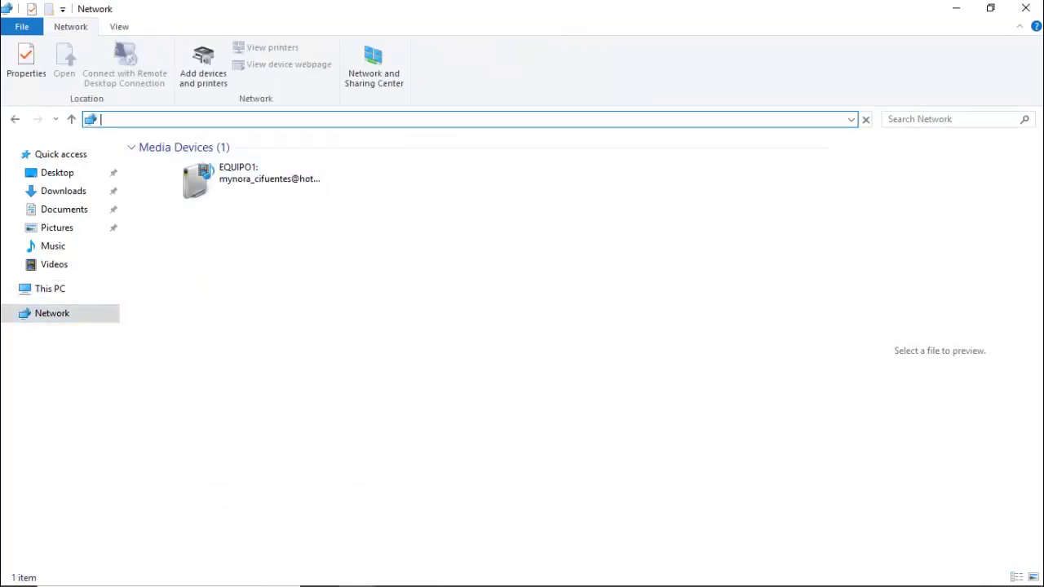
{"action": "key", "text": "super+space"}
{"action": "key", "text": "BackSpace"}
{"action": "type", "text": "\\\\19"}
{"action": "type", "text": "2.168.1.10"}
{"action": "key", "text": "Return"}
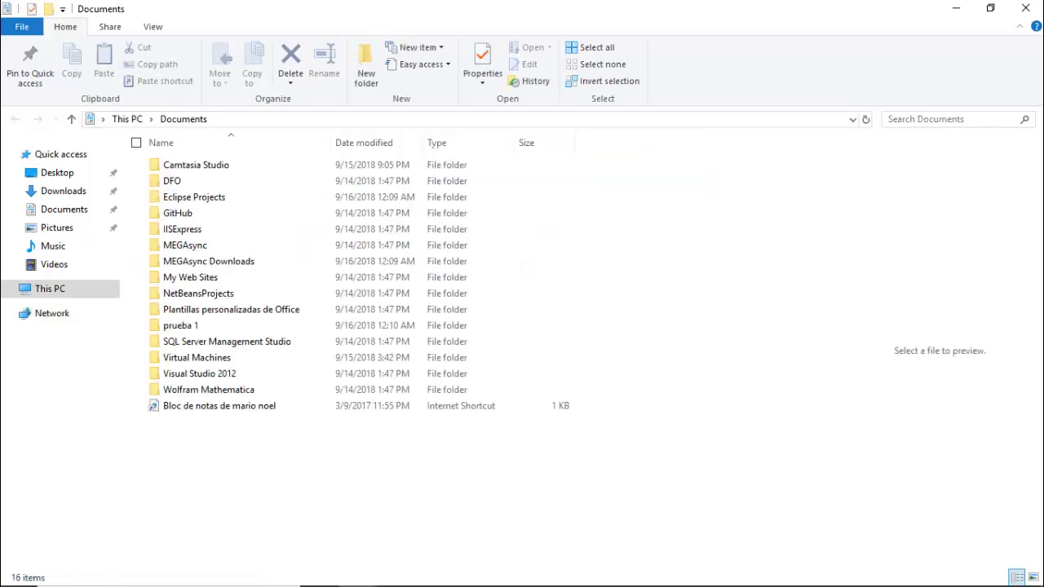
{"action": "left_click", "coordinate": [1025, 8]}
Create a new folder on the desktop and name it Carpeta10.
{"action": "right_click", "coordinate": [324, 213]}
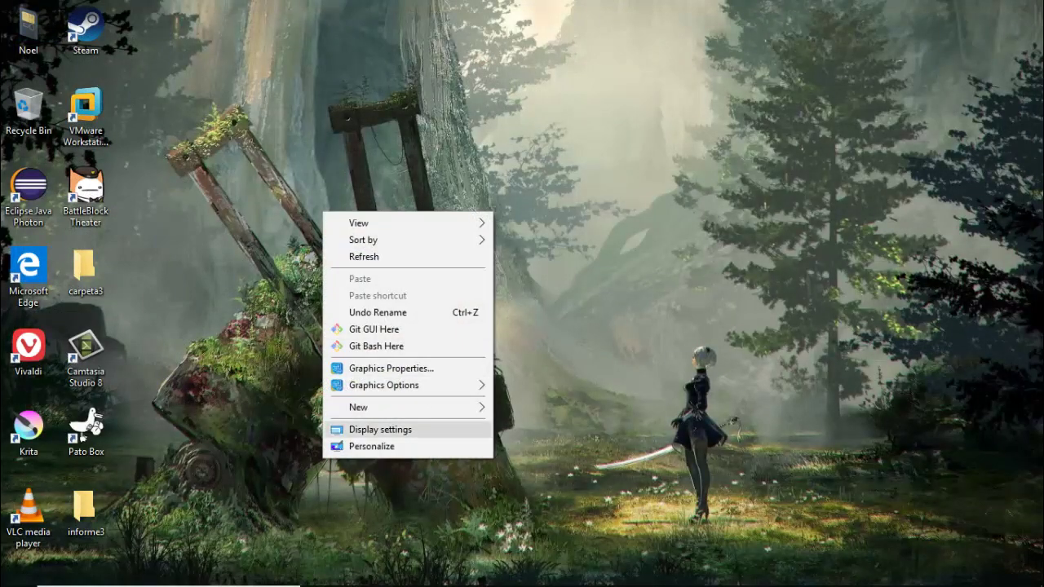
{"action": "mouse_move", "coordinate": [359, 406]}
{"action": "left_click", "coordinate": [522, 180]}
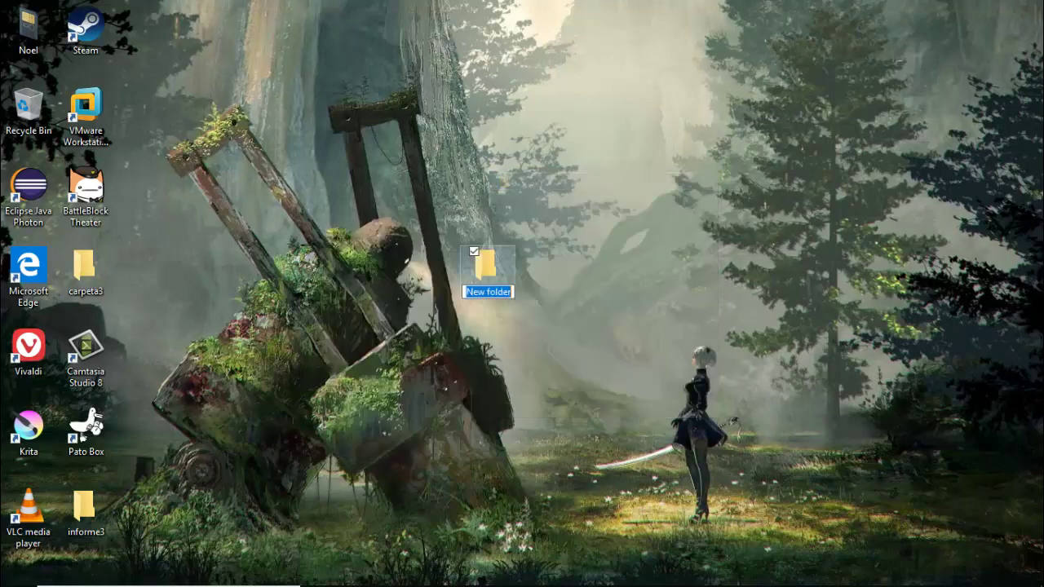
{"action": "type", "text": "Carpeta"}
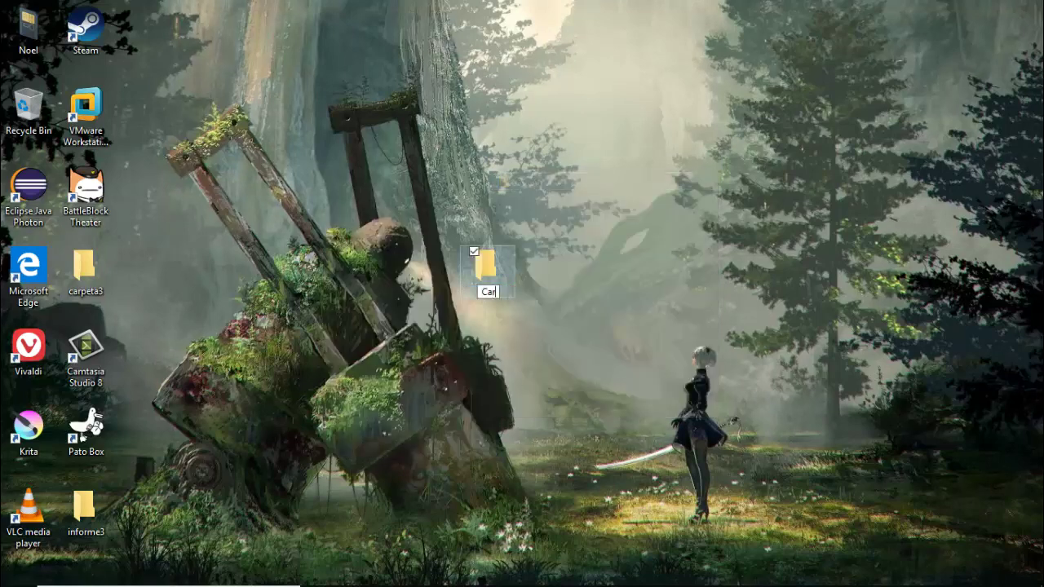
{"action": "key", "text": "Return"}
{"action": "type", "text": "10"}
{"action": "key", "text": "Return"}
Open the sharing settings of the new Carpeta10 folder and add Everyone to the people to share with.
{"action": "right_click", "coordinate": [494, 273]}
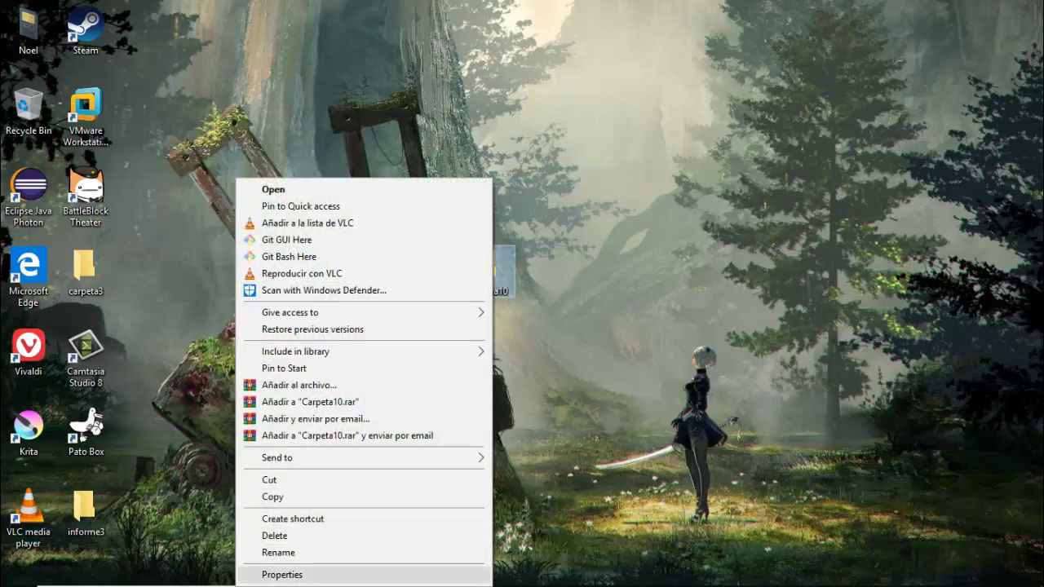
{"action": "left_click", "coordinate": [359, 574]}
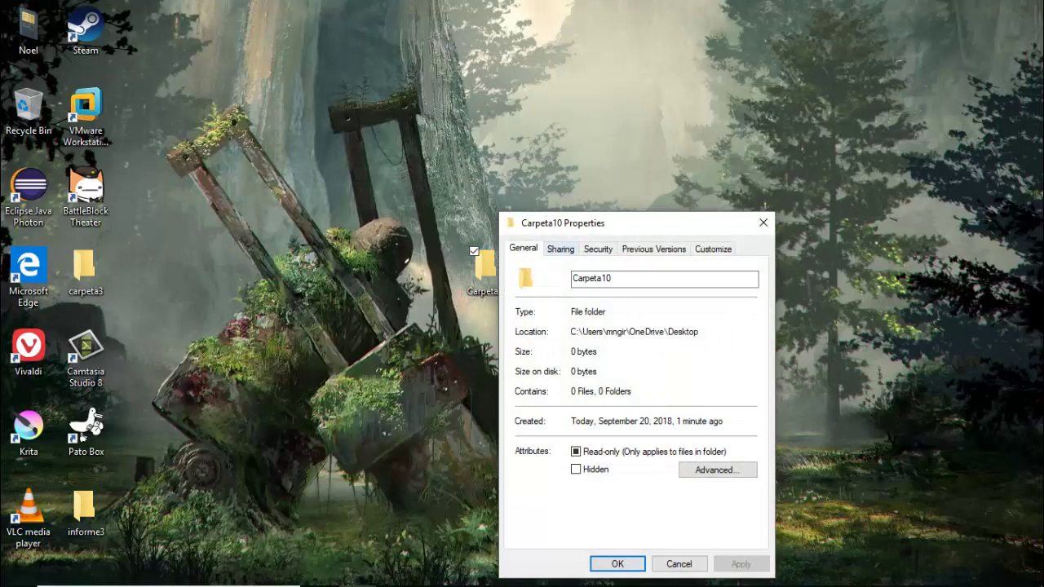
{"action": "key", "text": "ctrl+Tab"}
{"action": "key", "text": "Tab"}
{"action": "key", "text": "Return"}
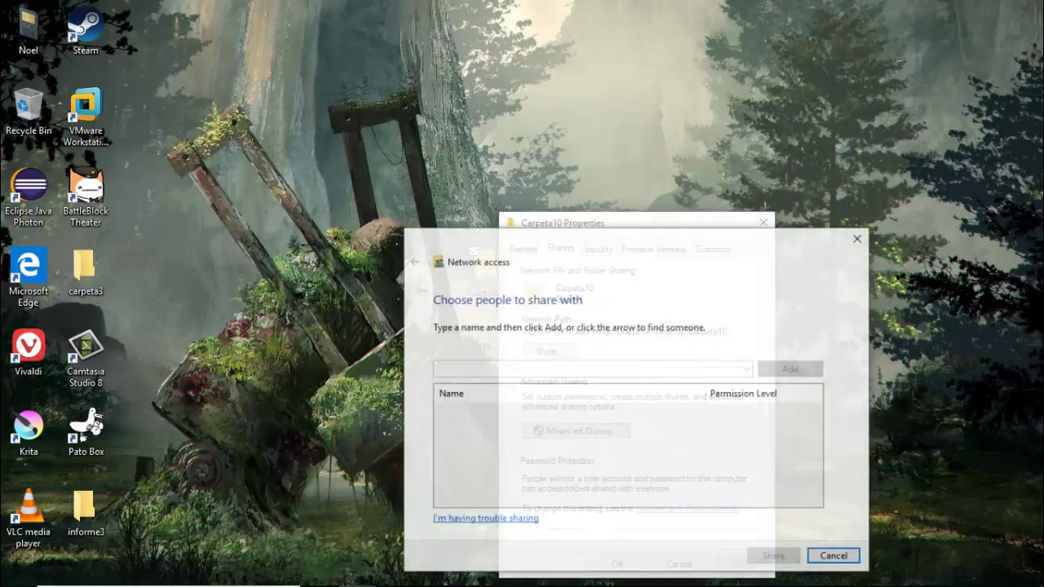
{"action": "left_click", "coordinate": [747, 370]}
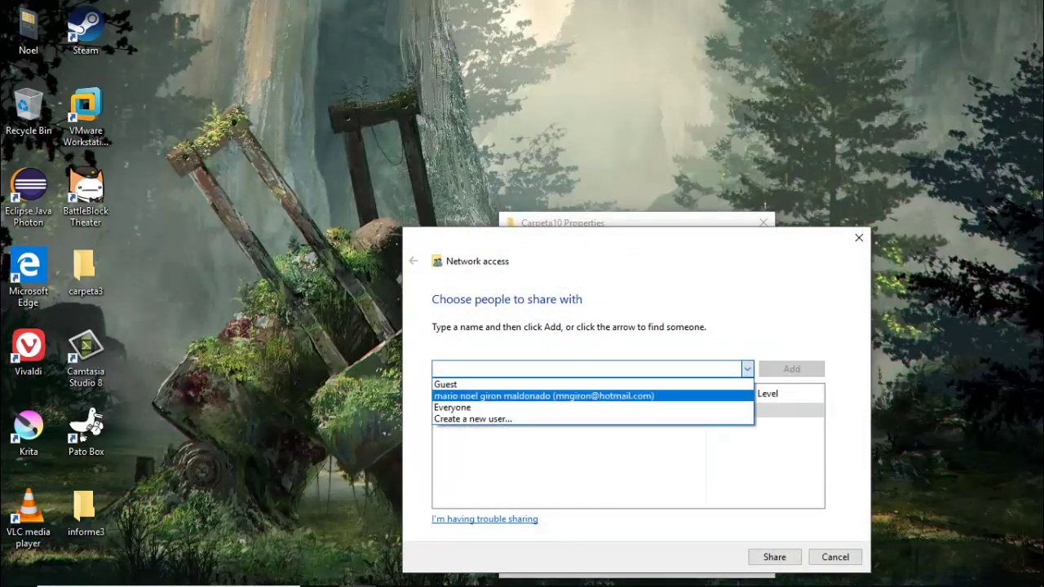
{"action": "left_click", "coordinate": [454, 407]}
{"action": "left_click", "coordinate": [791, 369]}
Set Everyone's permission level to Read/Write, share the folder and finish the network access wizard.
{"action": "left_click", "coordinate": [737, 411]}
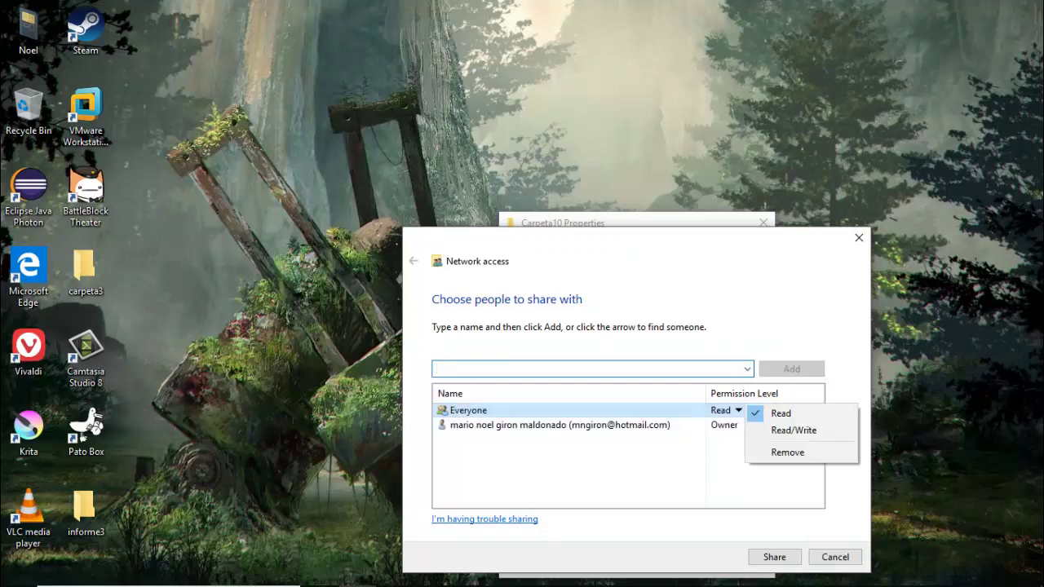
{"action": "key", "text": "Up"}
{"action": "key", "text": "Up"}
{"action": "key", "text": "Return"}
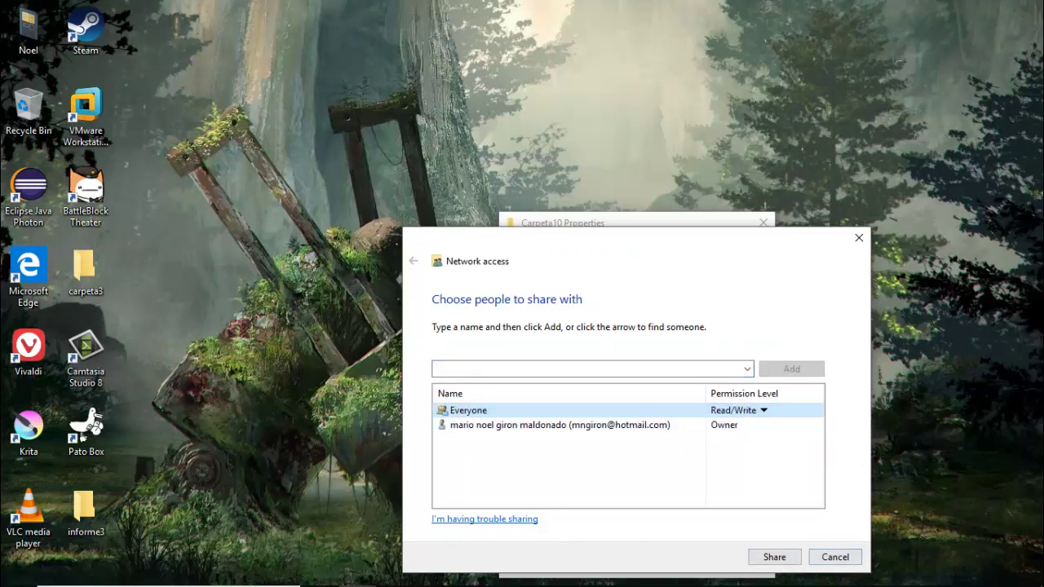
{"action": "left_click", "coordinate": [774, 557]}
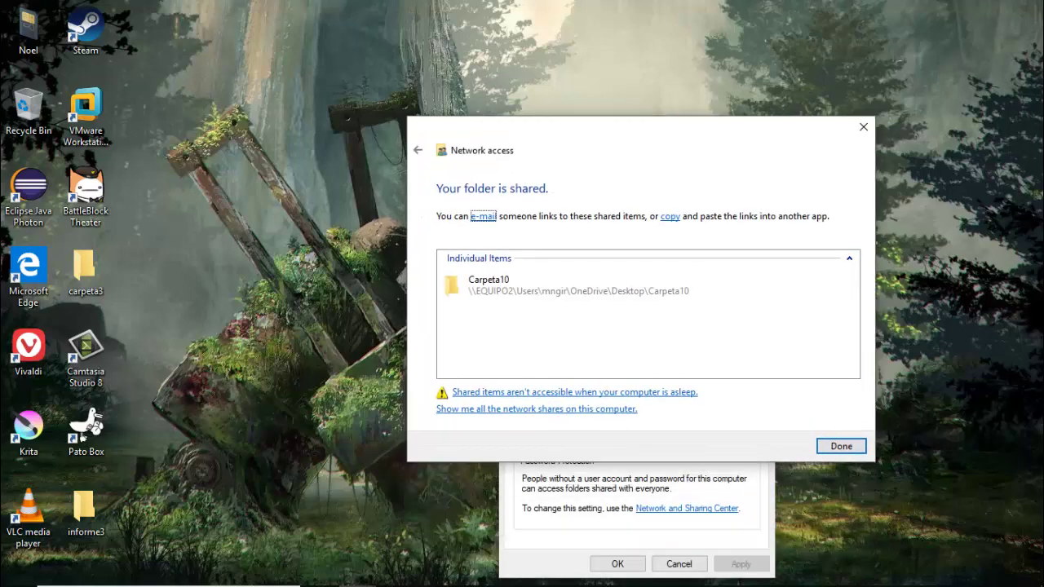
{"action": "key", "text": "Return"}
Turn on Share this folder in the new Carpeta10 folder's advanced sharing settings.
{"action": "key", "text": "Tab"}
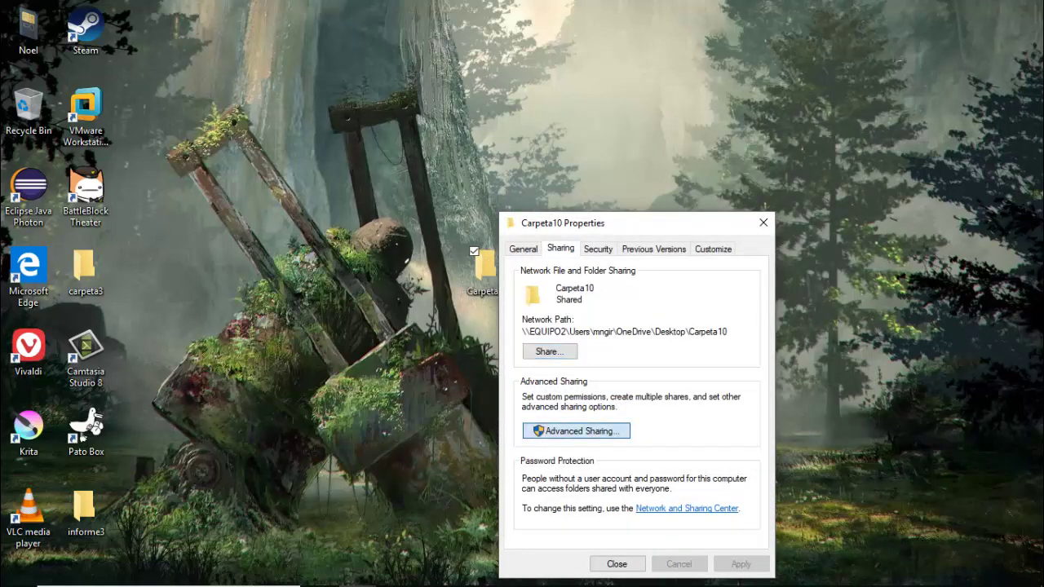
{"action": "key", "text": "Return"}
{"action": "key", "text": "space"}
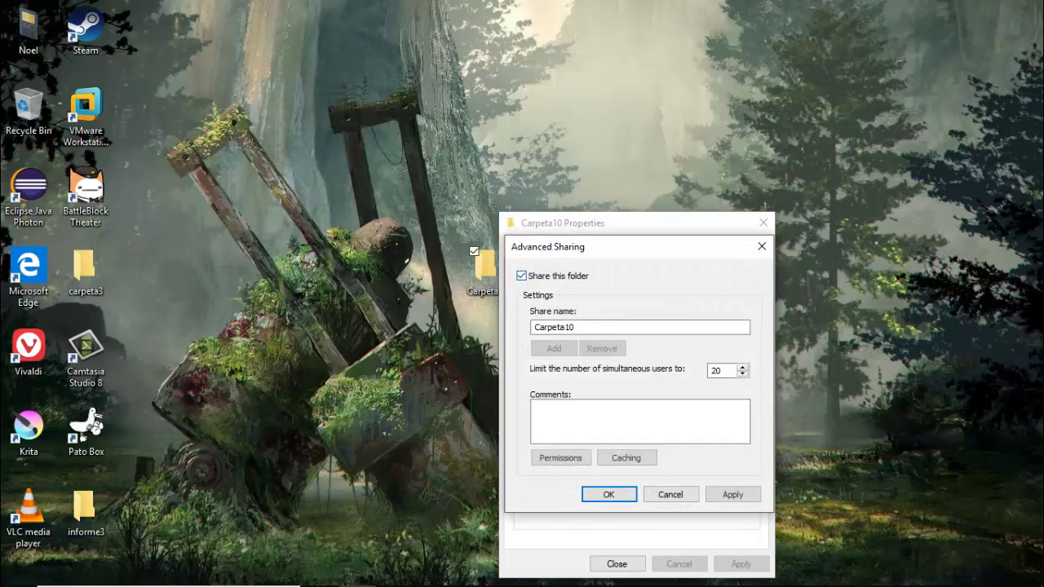
Grant Everyone Full Control in the share permissions of the new Carpeta10 folder.
{"action": "key", "text": "Tab"}
{"action": "key", "text": "Tab"}
{"action": "key", "text": "Tab"}
{"action": "key", "text": "Tab"}
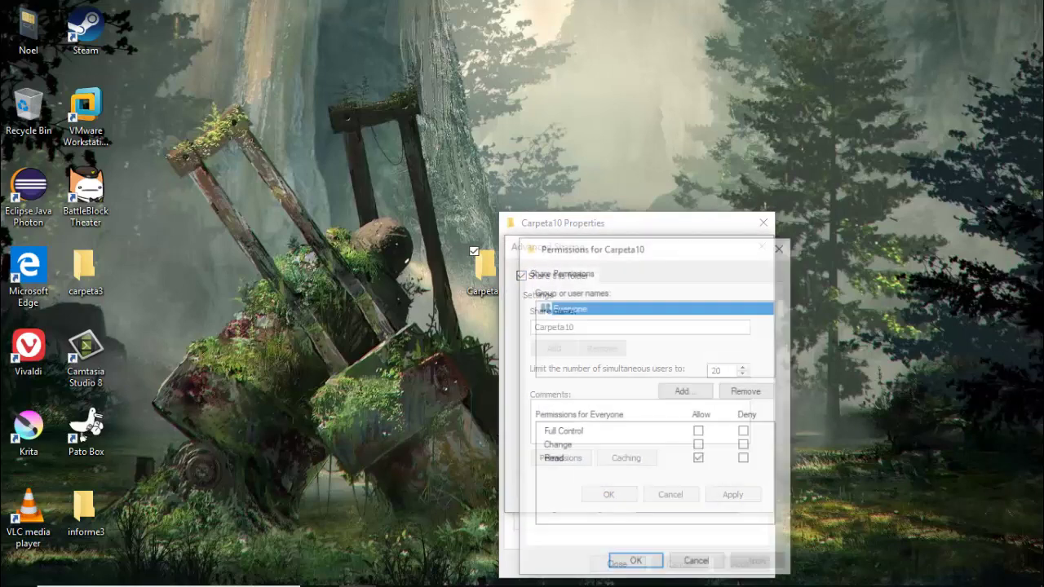
{"action": "key", "text": "Return"}
{"action": "key", "text": "Tab"}
{"action": "key", "text": "space"}
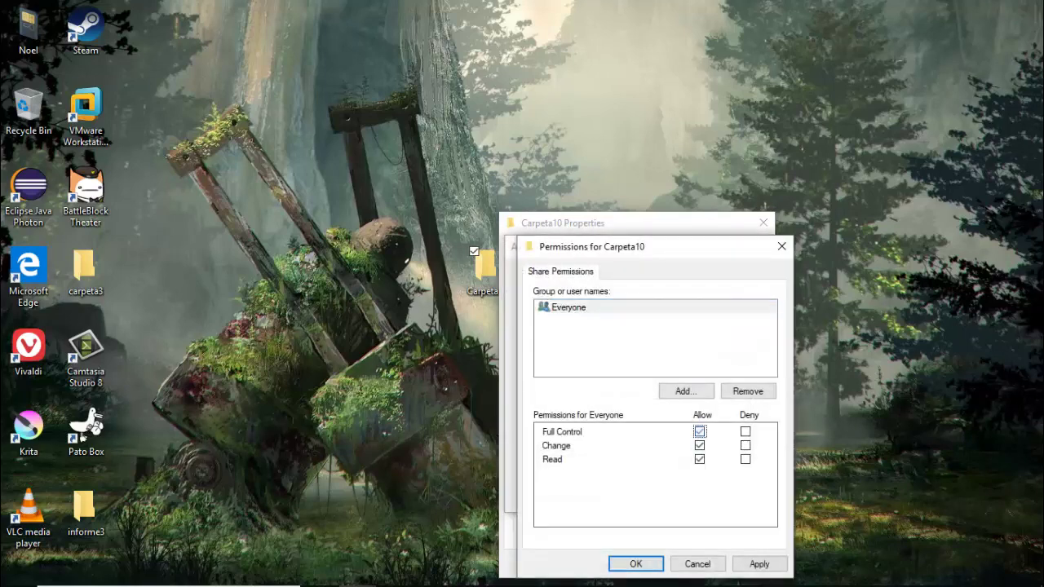
{"action": "left_click", "coordinate": [759, 564]}
{"action": "left_click", "coordinate": [636, 563]}
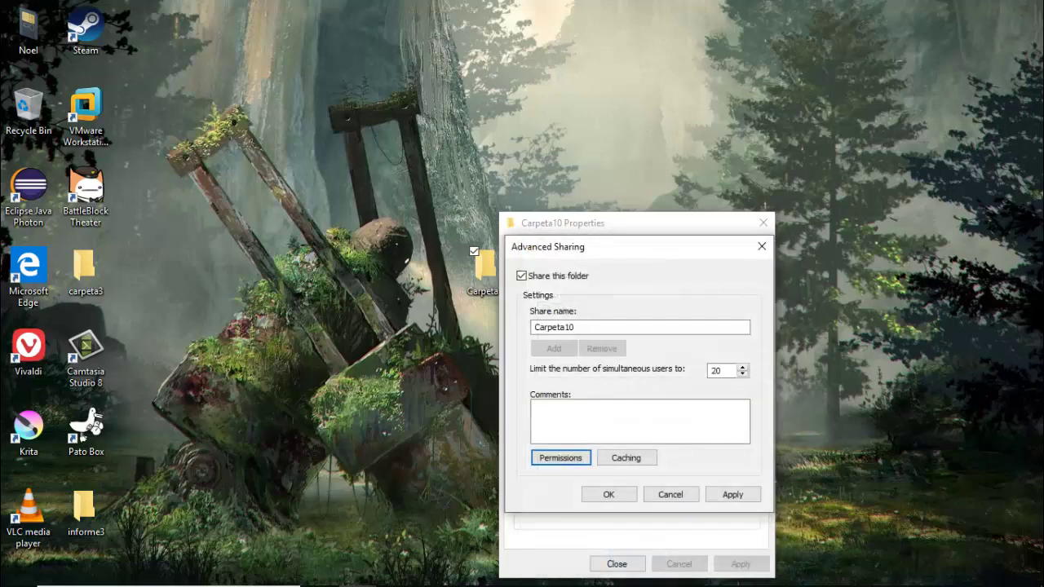
Apply the advanced sharing settings, check the folder's security permissions for Everyone and close its properties.
{"action": "key", "text": "Tab"}
{"action": "key", "text": "Tab"}
{"action": "key", "text": "Tab"}
{"action": "key", "text": "Tab"}
{"action": "key", "text": "space"}
{"action": "key", "text": "Return"}
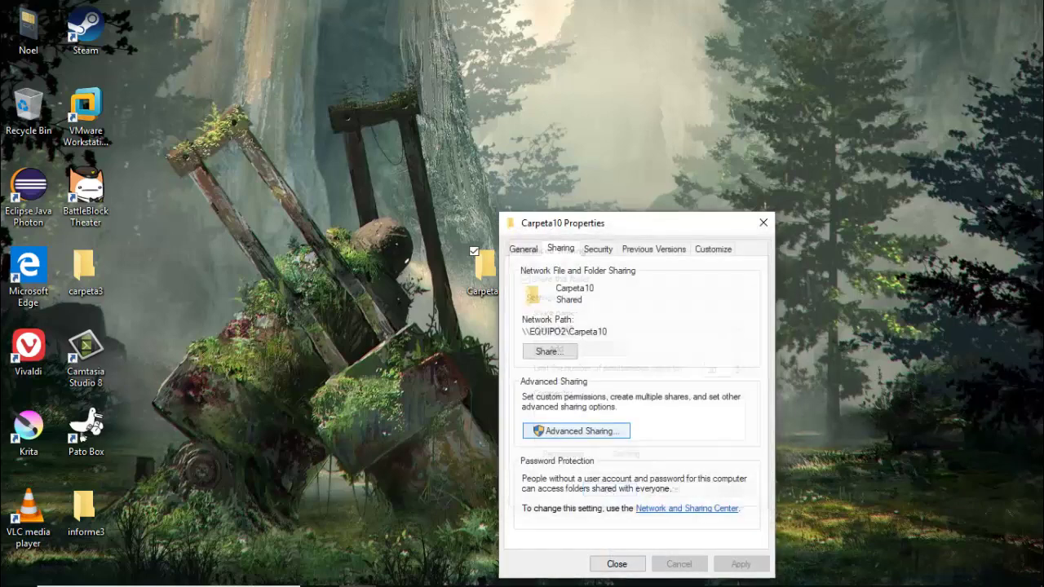
{"action": "key", "text": "ctrl+Tab"}
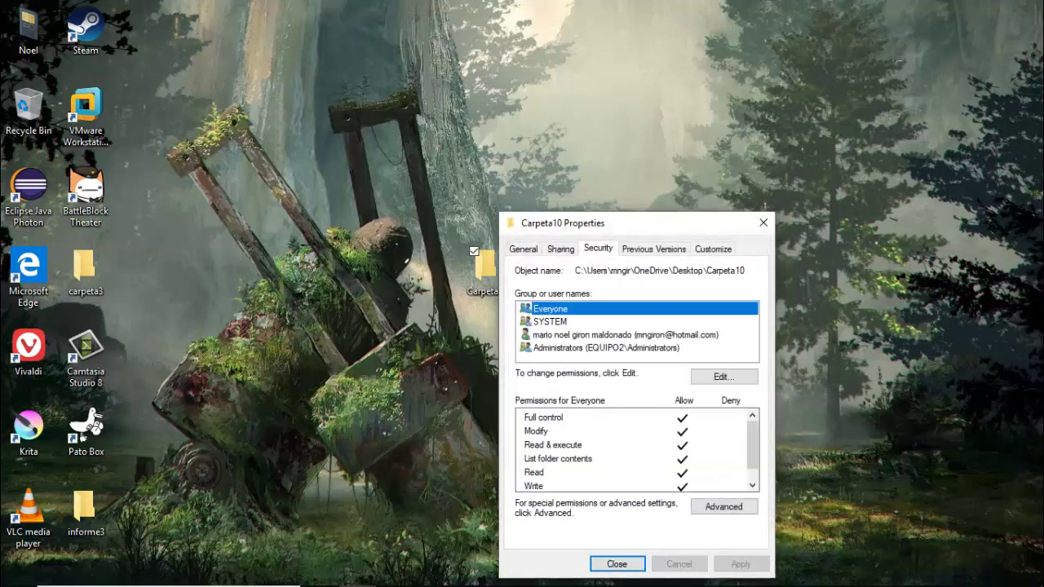
{"action": "key", "text": "Return"}
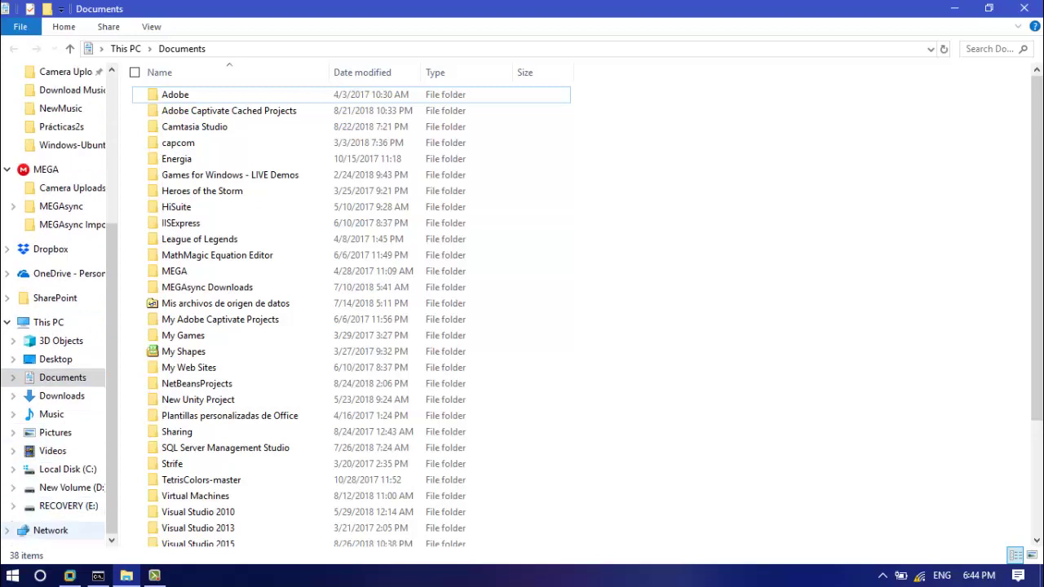
On the first computer, browse the network in File Explorer and connect to \\192.168.1.30.
{"action": "left_click", "coordinate": [51, 530]}
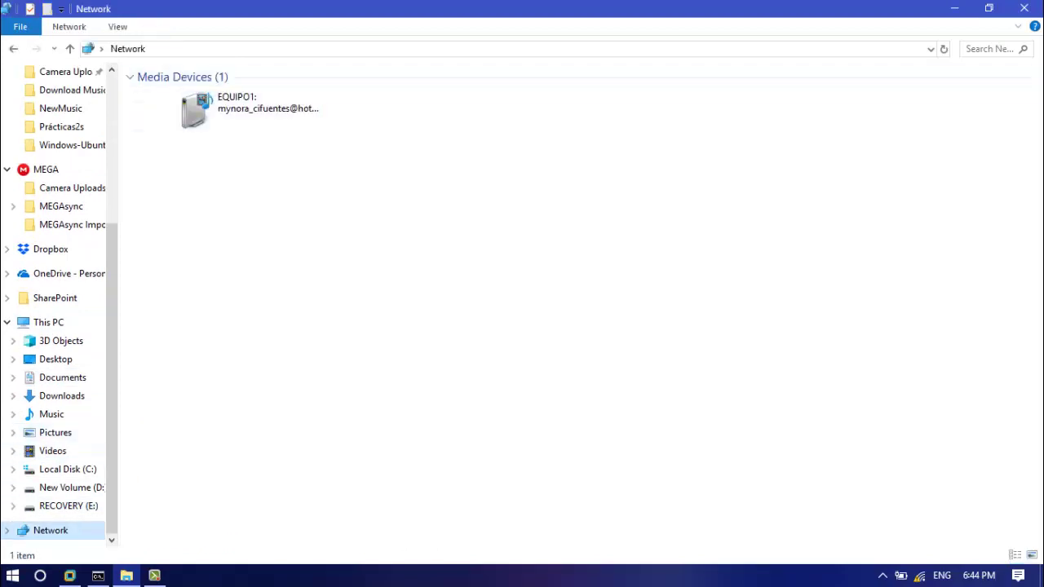
{"action": "key", "text": "alt+d"}
{"action": "type", "text": "\\\\"}
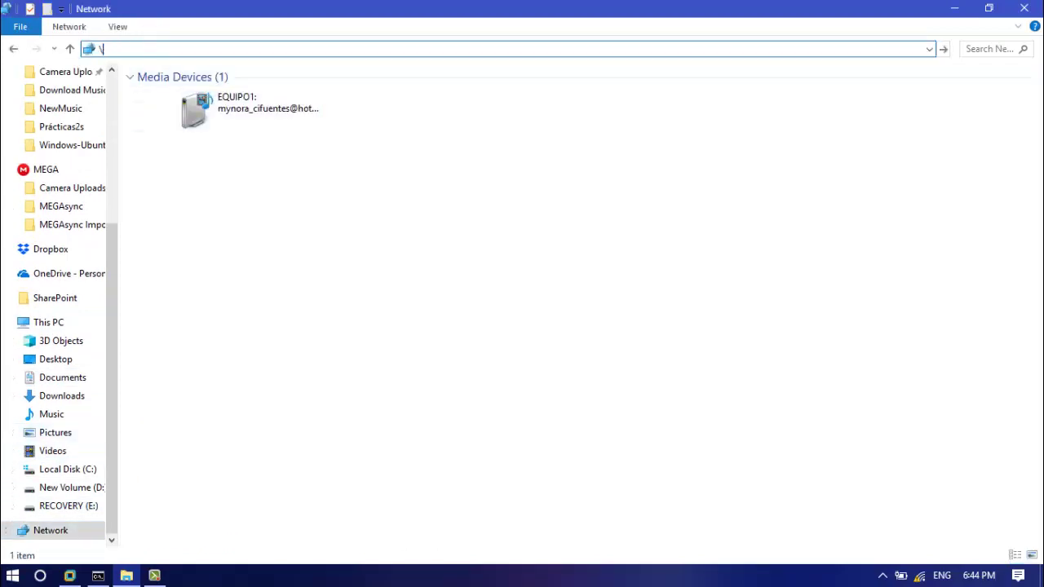
{"action": "type", "text": "192.168.1.30"}
{"action": "key", "text": "Return"}
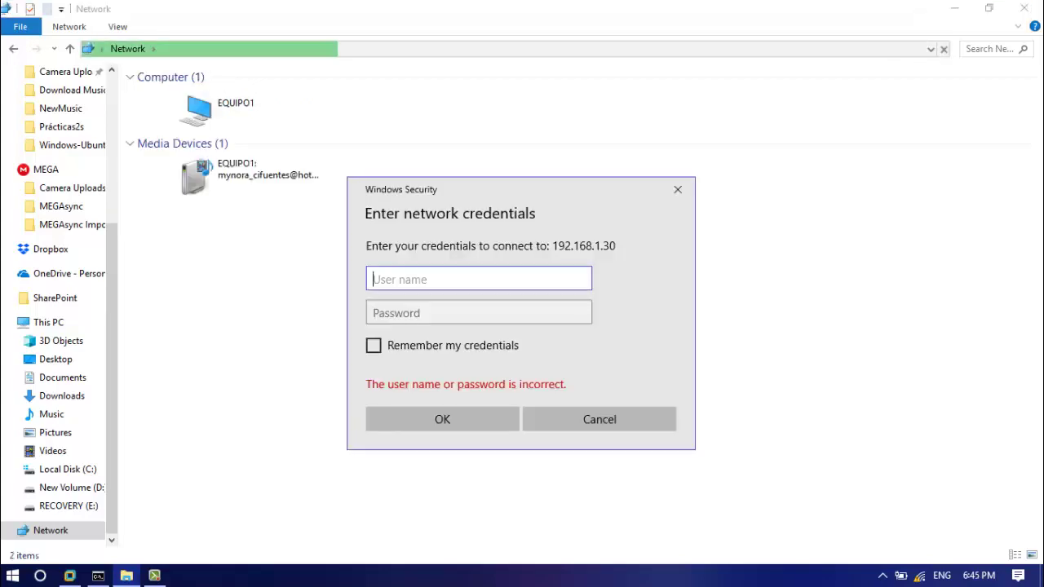
Sign in to 192.168.1.30 with the account's user name and password, choosing to remember the credentials.
{"action": "type", "text": "mngir"}
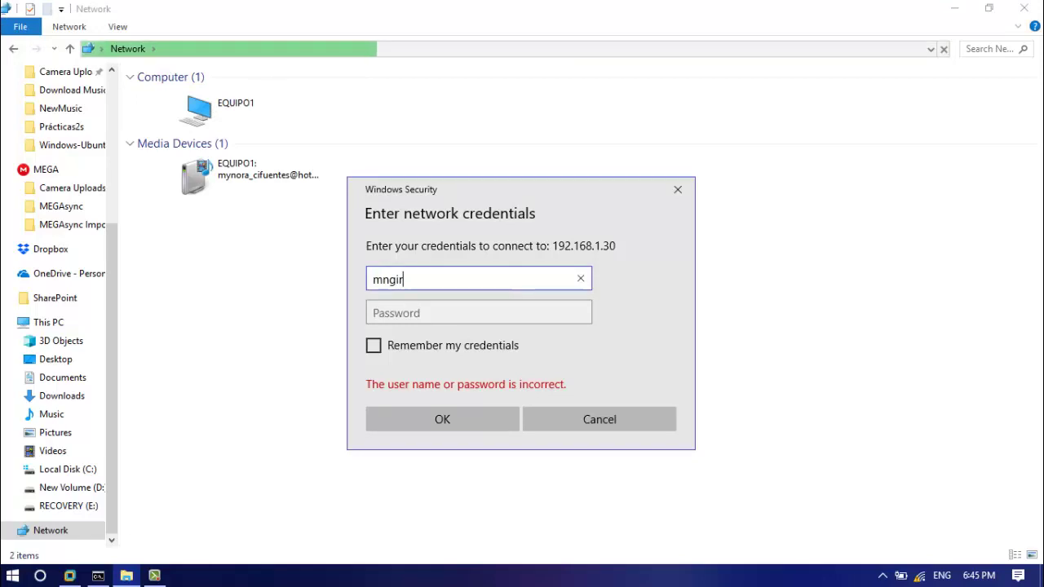
{"action": "key", "text": "Tab"}
{"action": "type", "text": "*******"}
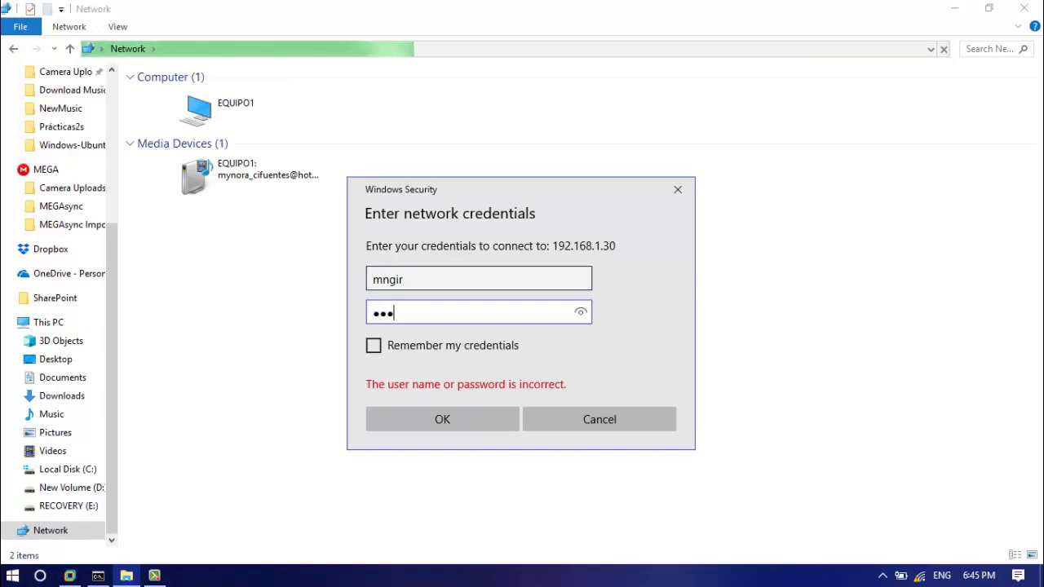
{"action": "key", "text": "BackSpace"}
{"action": "key", "text": "BackSpace"}
{"action": "key", "text": "BackSpace"}
{"action": "key", "text": "BackSpace"}
{"action": "key", "text": "BackSpace"}
{"action": "key", "text": "BackSpace"}
{"action": "key", "text": "BackSpace"}
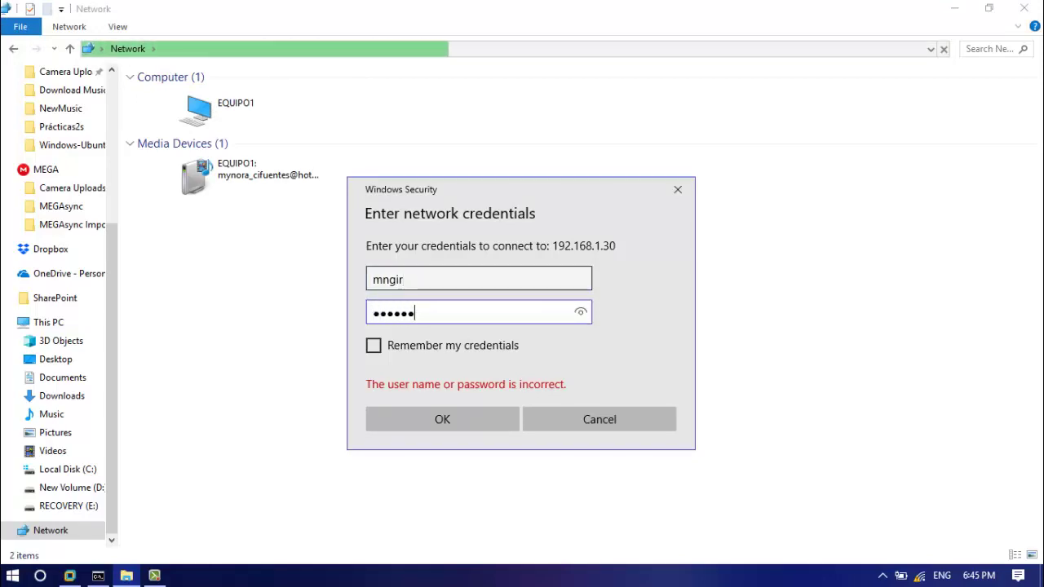
{"action": "type", "text": "*********"}
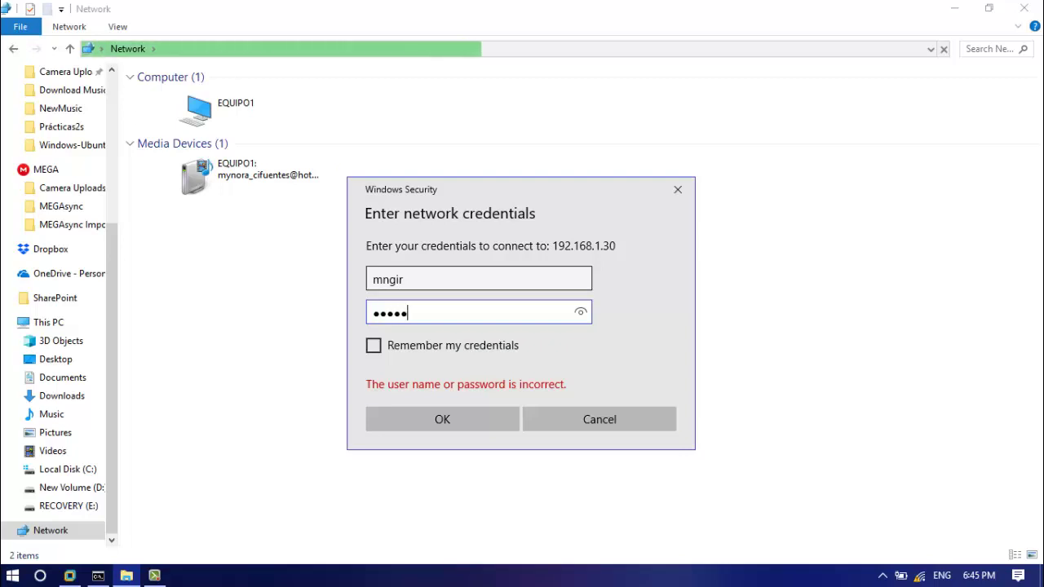
{"action": "type", "text": "****"}
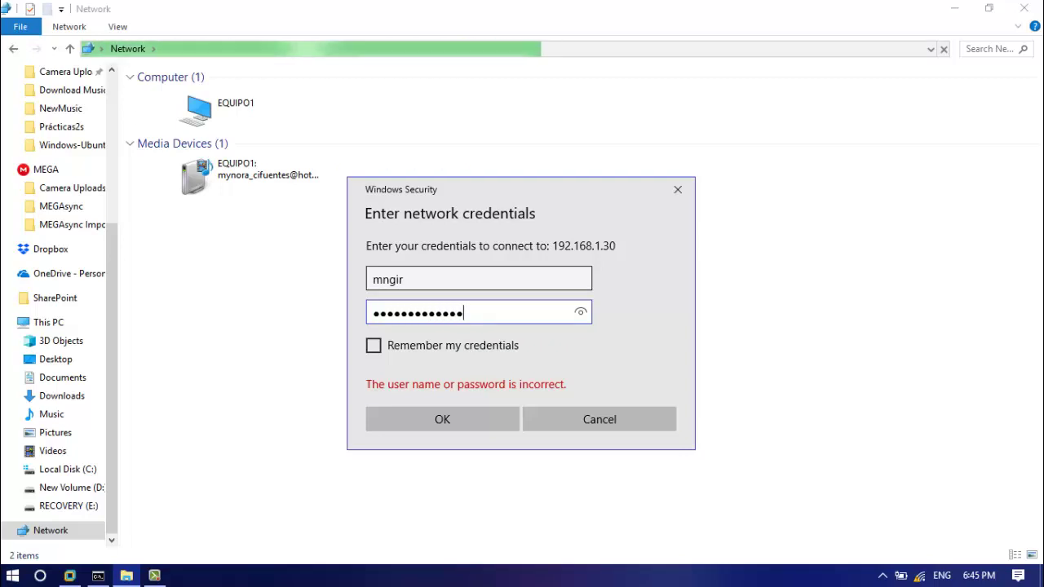
{"action": "key", "text": "Tab"}
{"action": "key", "text": "space"}
{"action": "key", "text": "Tab"}
{"action": "key", "text": "Return"}
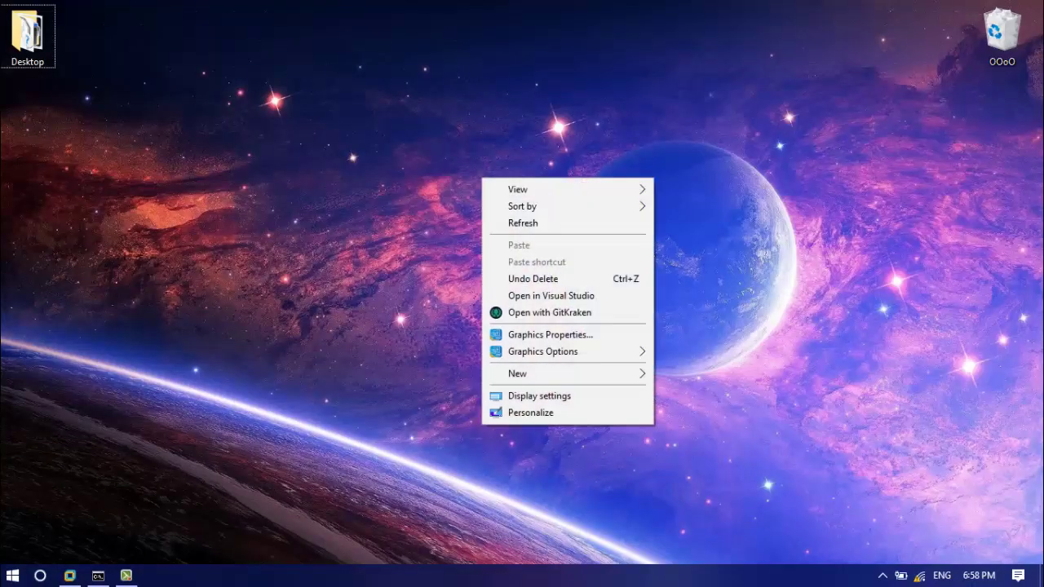
Create a new folder named Windows10 on the Windows desktop.
{"action": "mouse_move", "coordinate": [571, 373]}
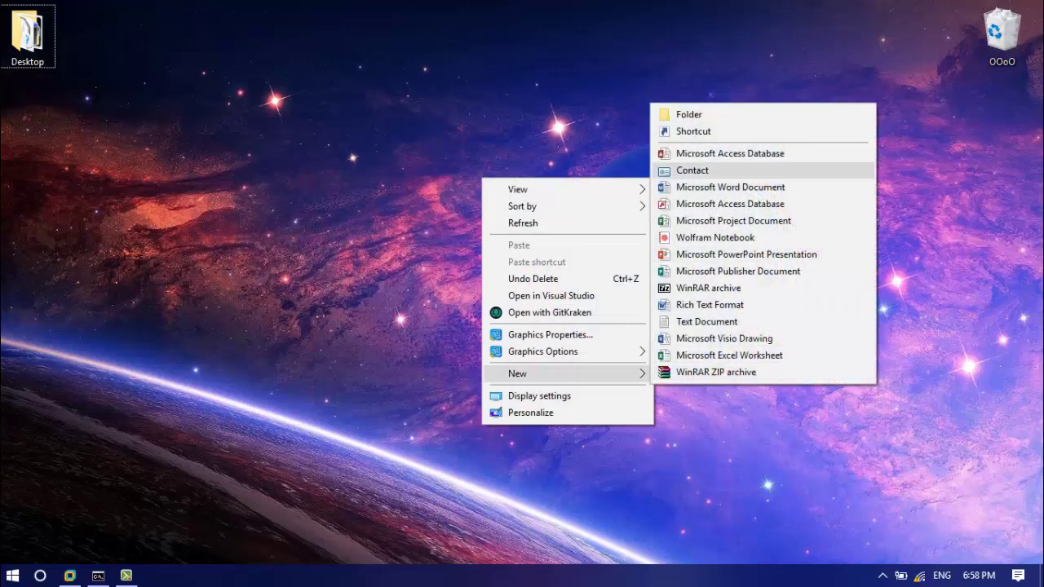
{"action": "left_click", "coordinate": [790, 114]}
{"action": "type", "text": "W"}
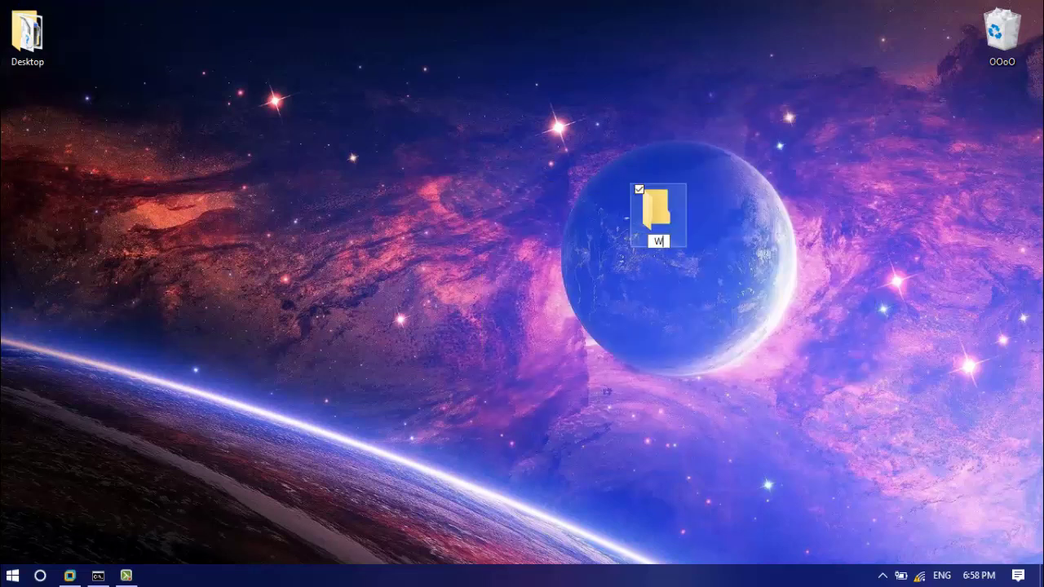
{"action": "type", "text": "indows10"}
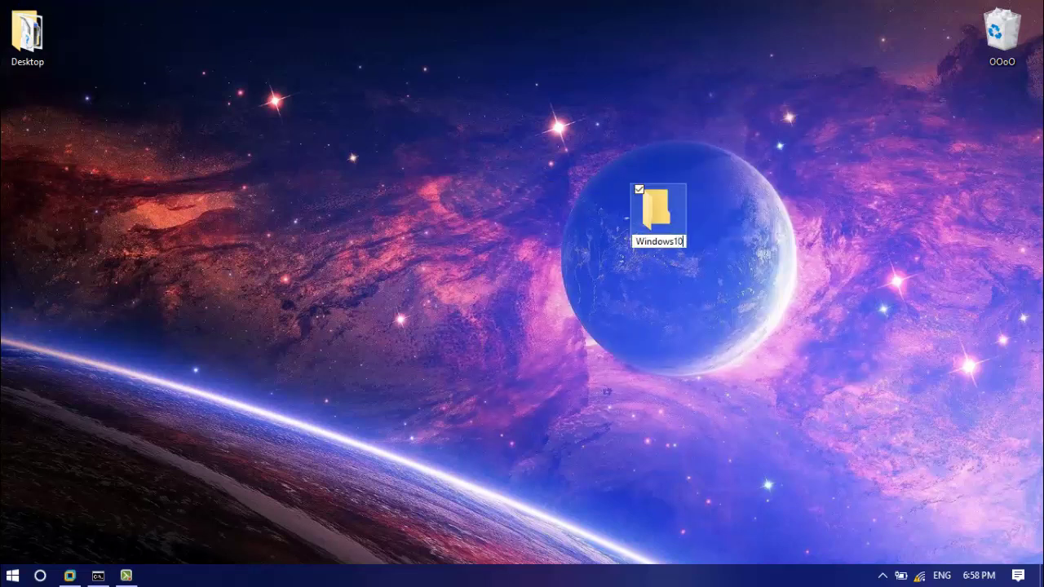
{"action": "key", "text": "Return"}
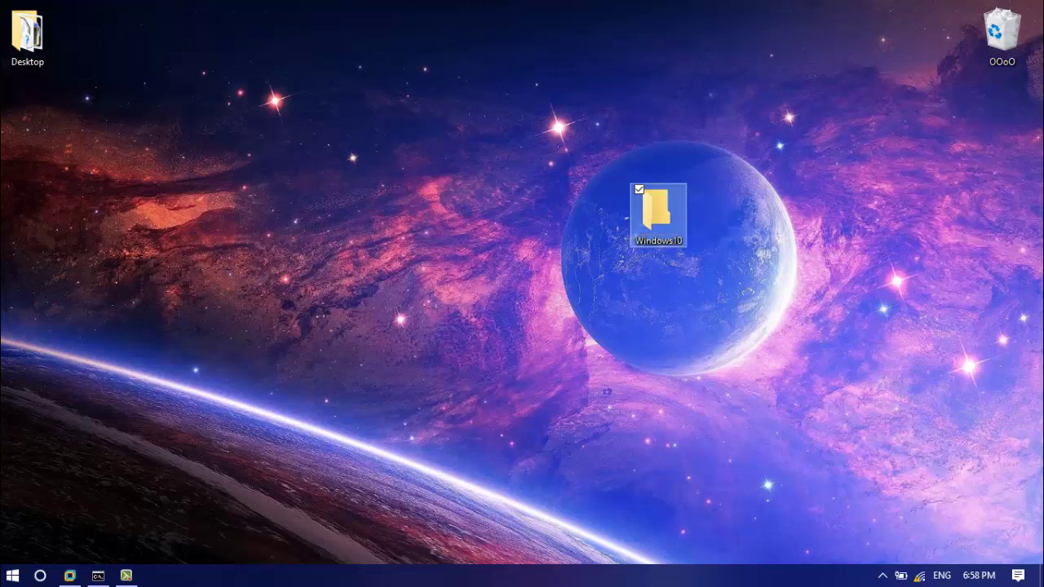
Share the Windows10 folder with Everyone from its sharing properties and choose the group's permission level.
{"action": "right_click", "coordinate": [645, 219]}
{"action": "left_click", "coordinate": [442, 551]}
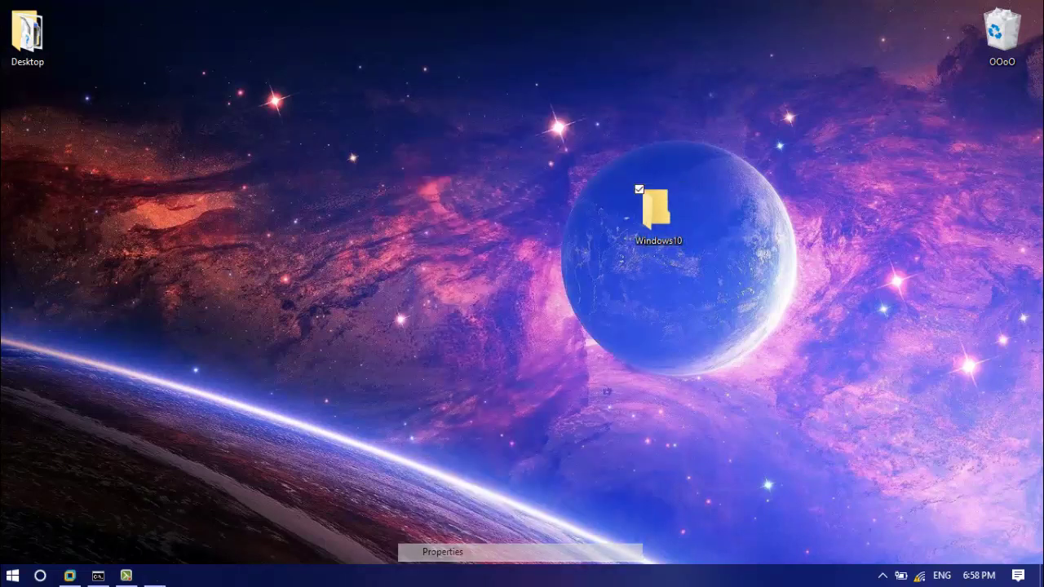
{"action": "left_click", "coordinate": [712, 225]}
{"action": "left_click", "coordinate": [701, 327]}
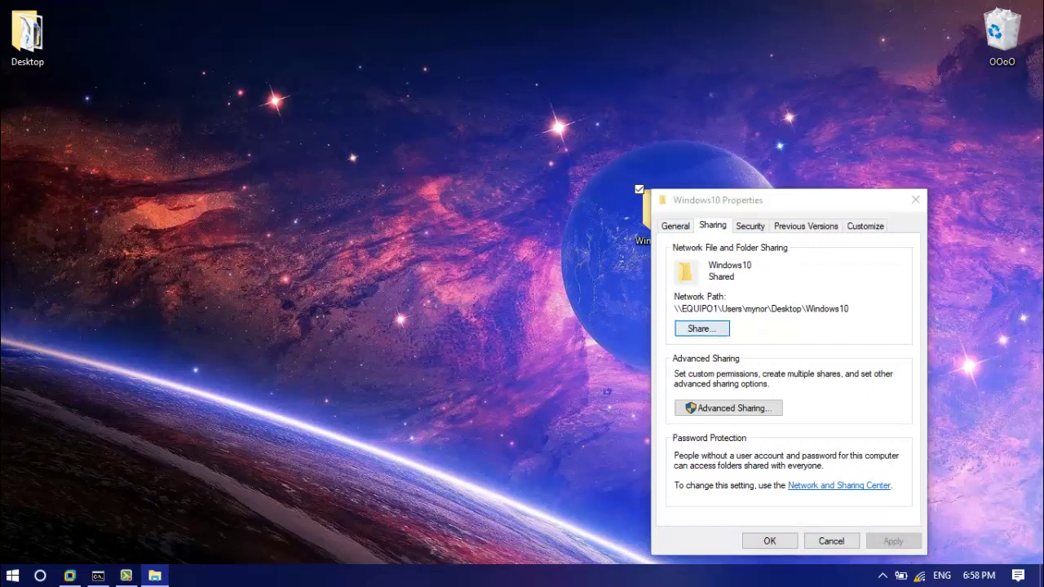
{"action": "left_click", "coordinate": [898, 346]}
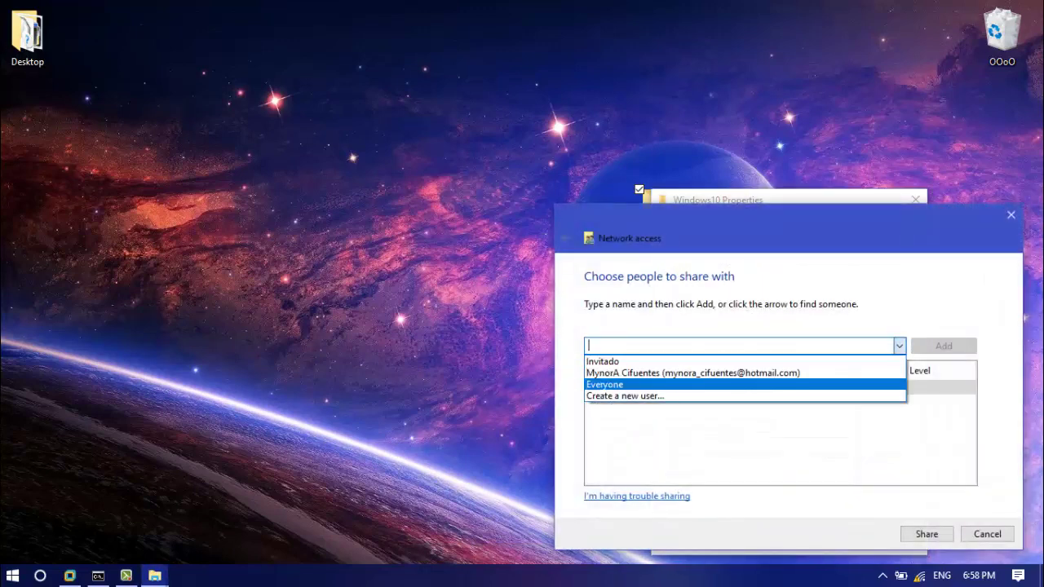
{"action": "left_click", "coordinate": [605, 384]}
{"action": "left_click", "coordinate": [943, 346]}
{"action": "left_click", "coordinate": [888, 387]}
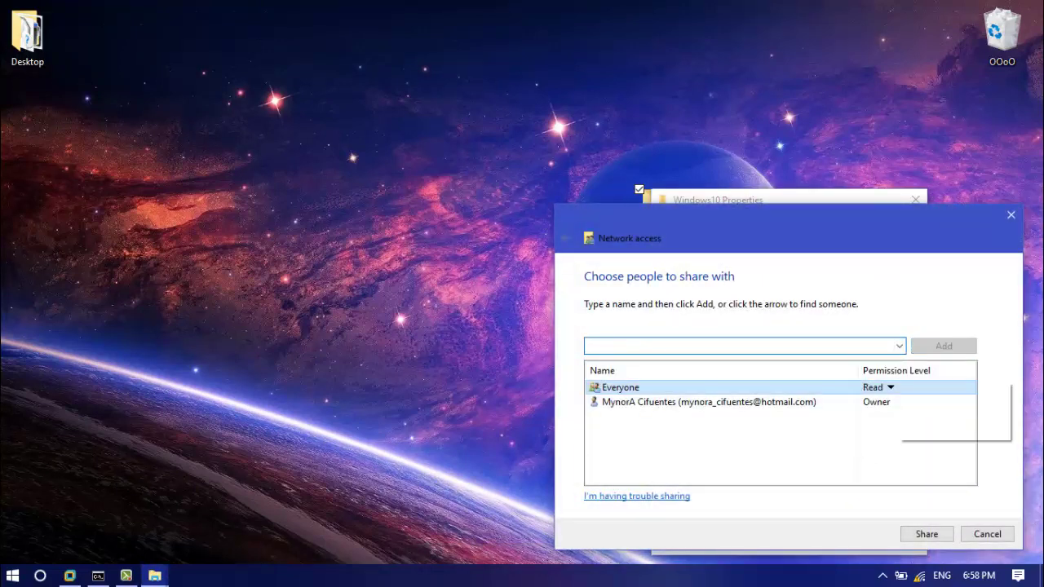
{"action": "left_click", "coordinate": [946, 407]}
{"action": "left_click", "coordinate": [926, 534]}
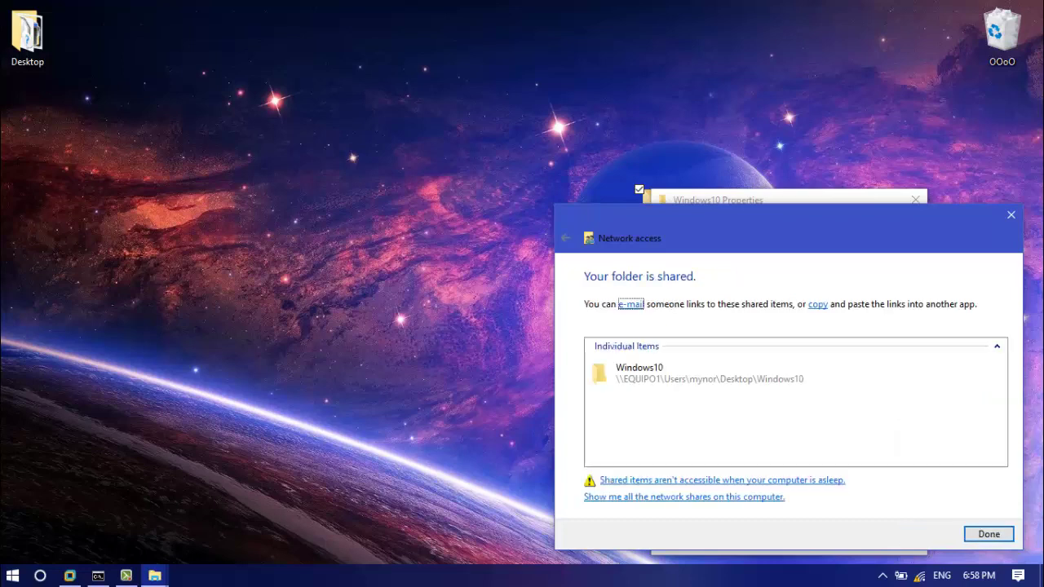
{"action": "left_click", "coordinate": [988, 534]}
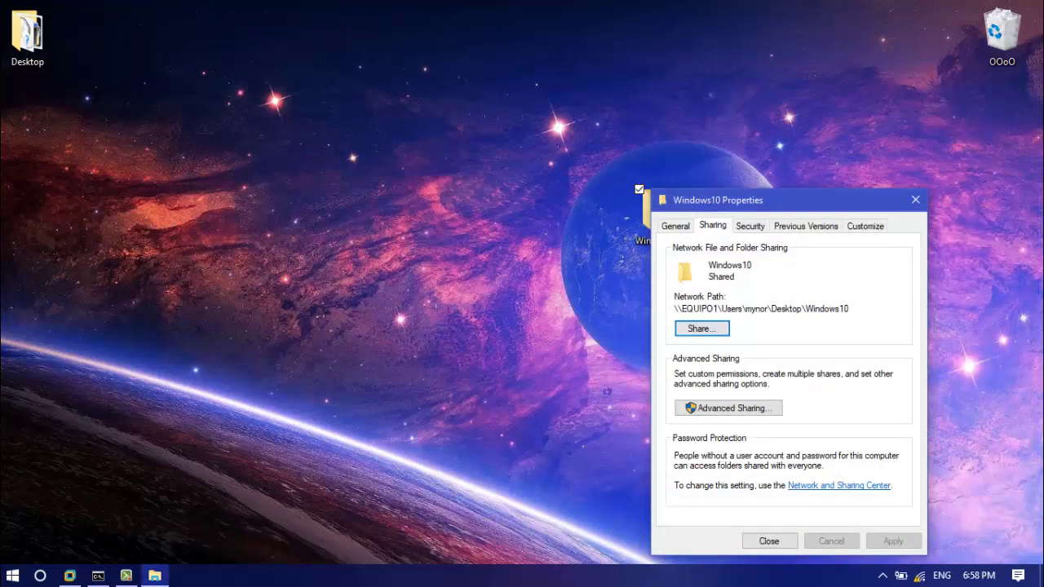
Turn on Share this folder in the Windows10 folder's advanced sharing settings.
{"action": "left_click", "coordinate": [728, 407]}
{"action": "left_click", "coordinate": [728, 407]}
{"action": "left_click", "coordinate": [674, 253]}
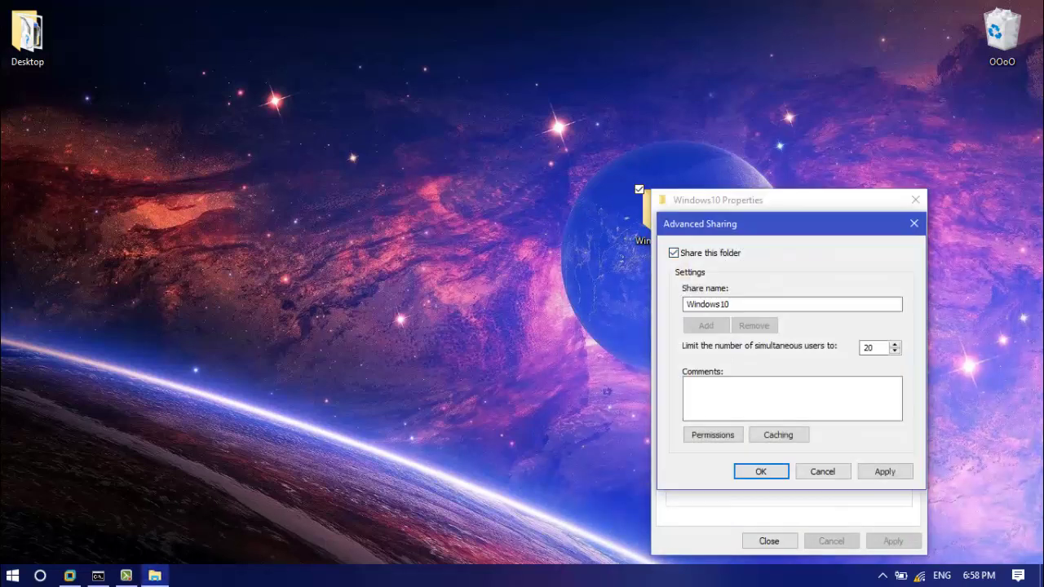
Allow Everyone Full Control, Change and Read in the share permissions of the Windows10 folder.
{"action": "left_click", "coordinate": [713, 434]}
{"action": "left_click", "coordinate": [852, 408]}
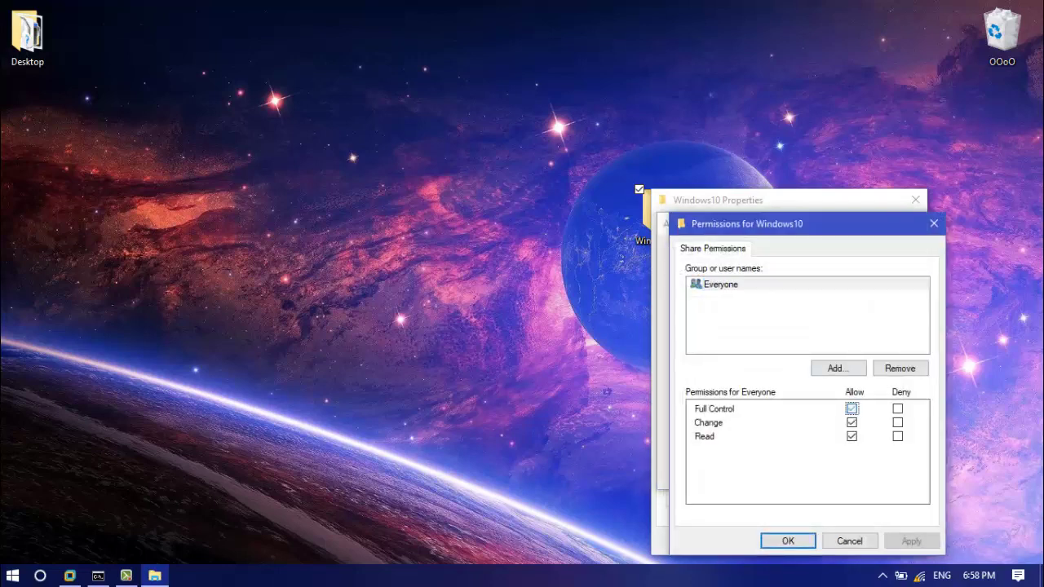
{"action": "left_click", "coordinate": [851, 423]}
{"action": "left_click", "coordinate": [851, 408]}
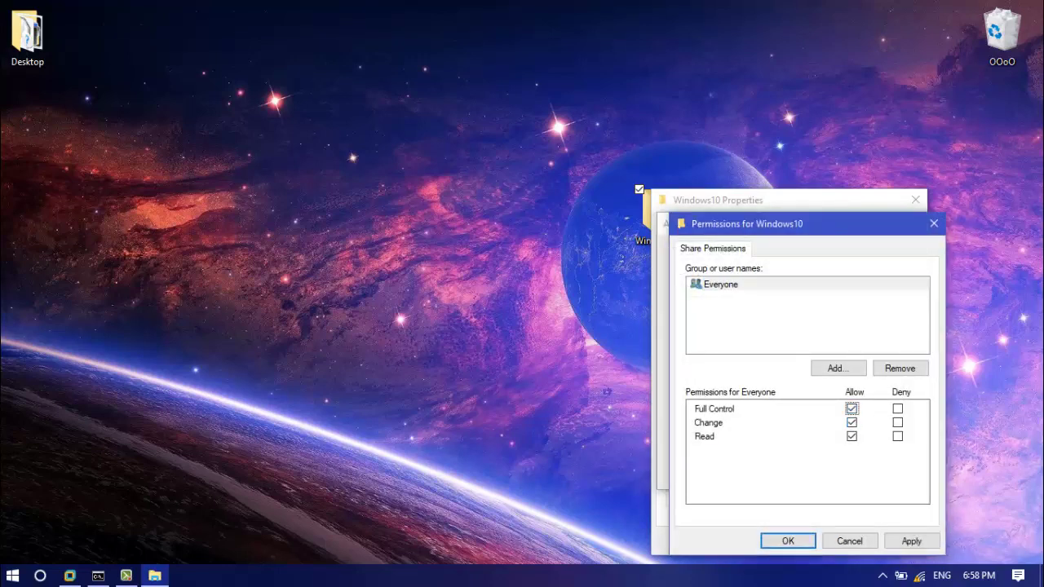
{"action": "left_click", "coordinate": [912, 541]}
{"action": "left_click", "coordinate": [788, 540]}
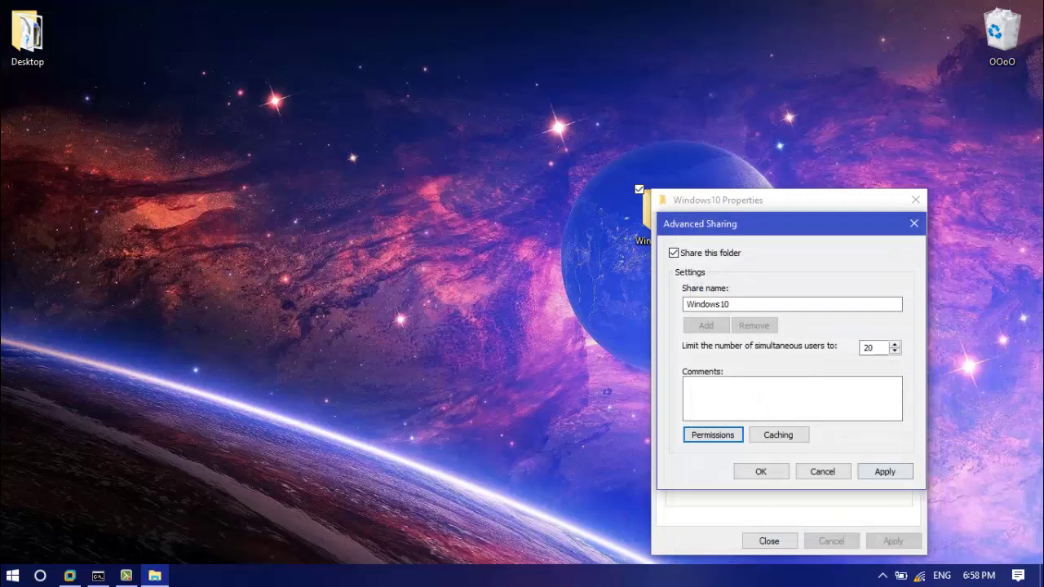
Apply the advanced sharing settings of the Windows10 folder and close its properties.
{"action": "left_click", "coordinate": [885, 471]}
{"action": "left_click", "coordinate": [760, 471]}
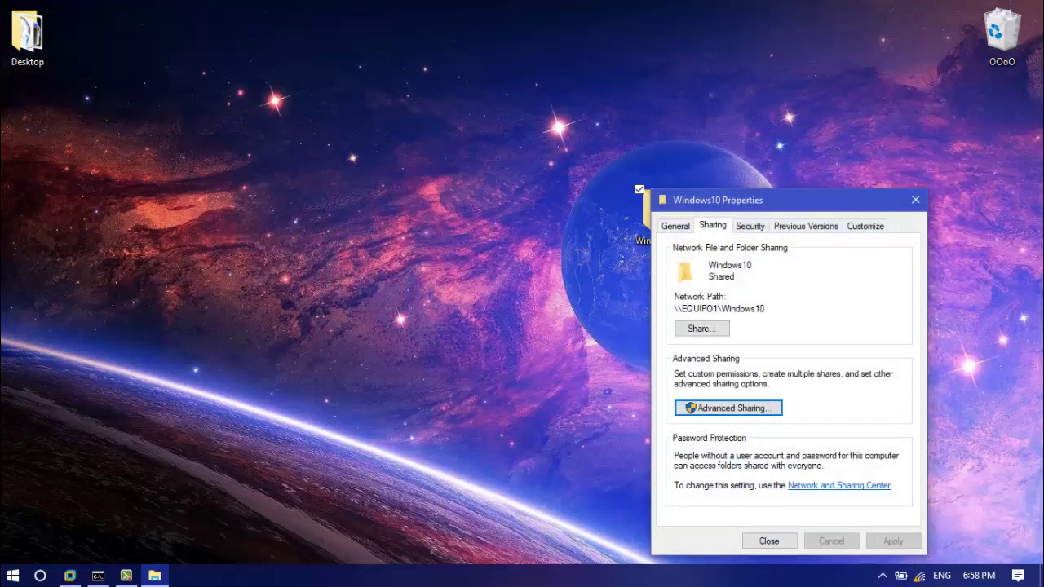
{"action": "left_click", "coordinate": [769, 541]}
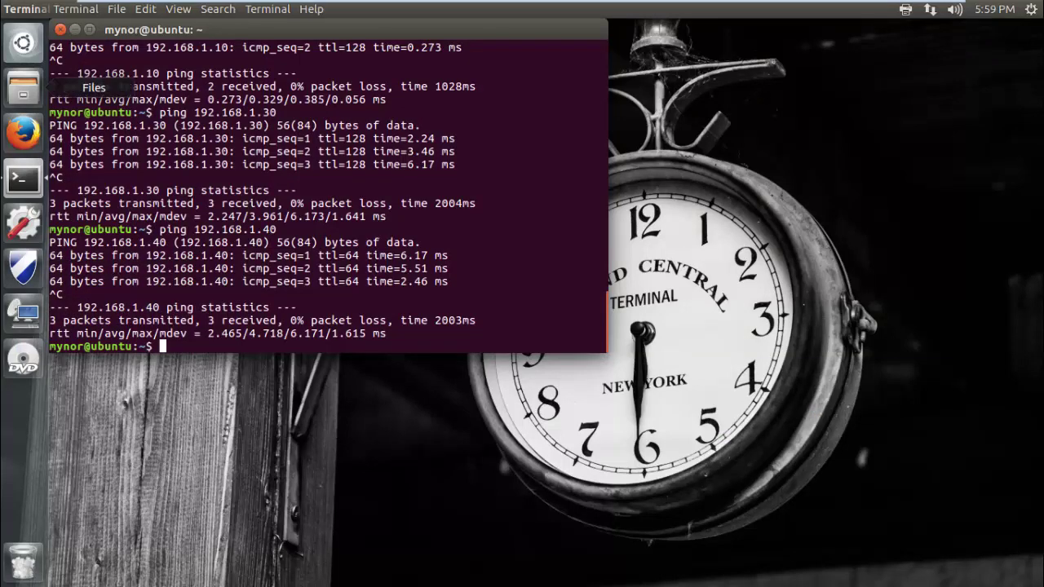
On the Ubuntu computer, connect to the server smb://192.168.1.10/ with the account password and open its Windows10 share.
{"action": "left_click", "coordinate": [24, 87]}
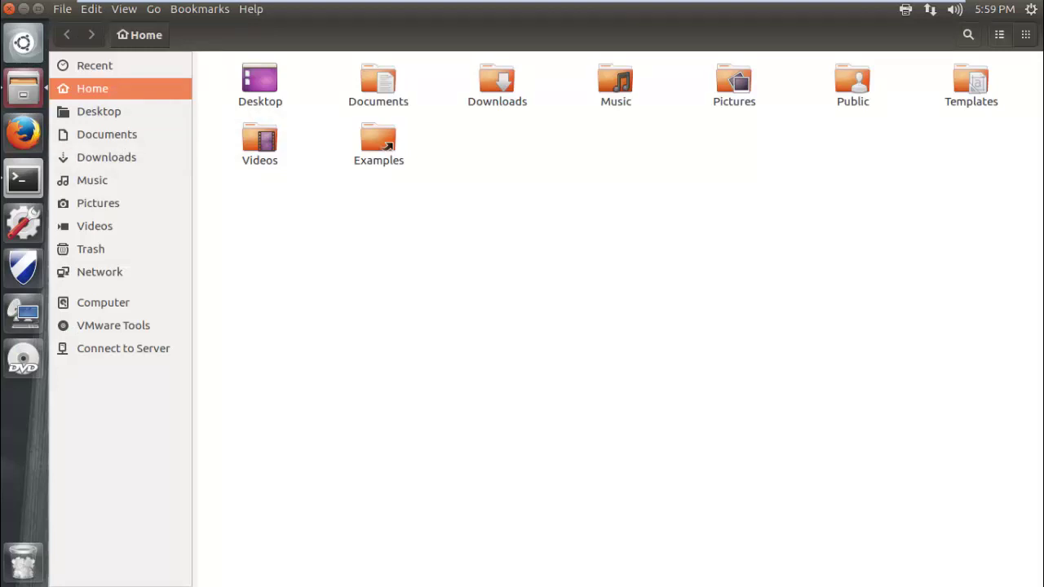
{"action": "left_click", "coordinate": [99, 272]}
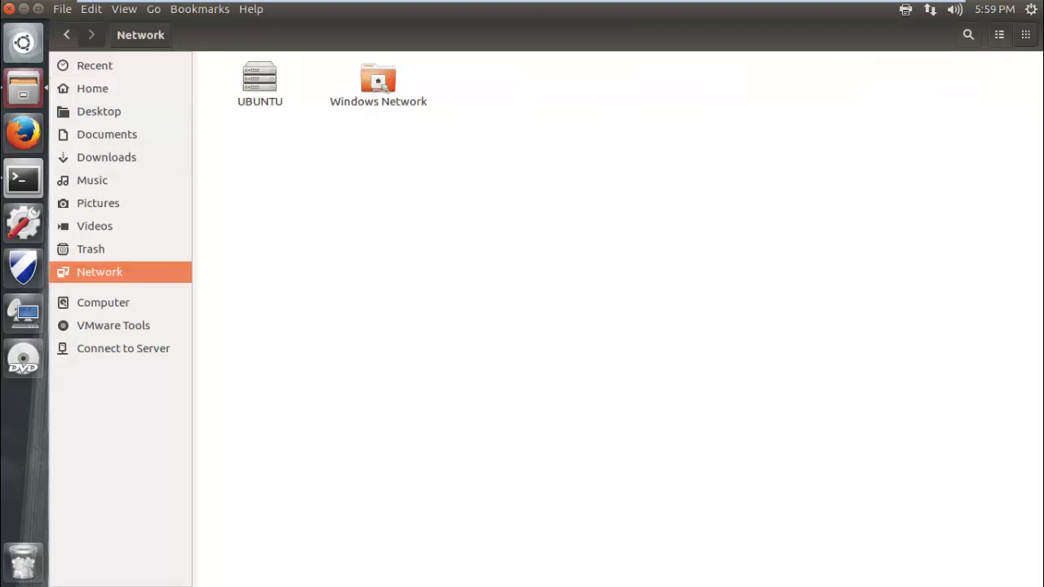
{"action": "left_click", "coordinate": [123, 348]}
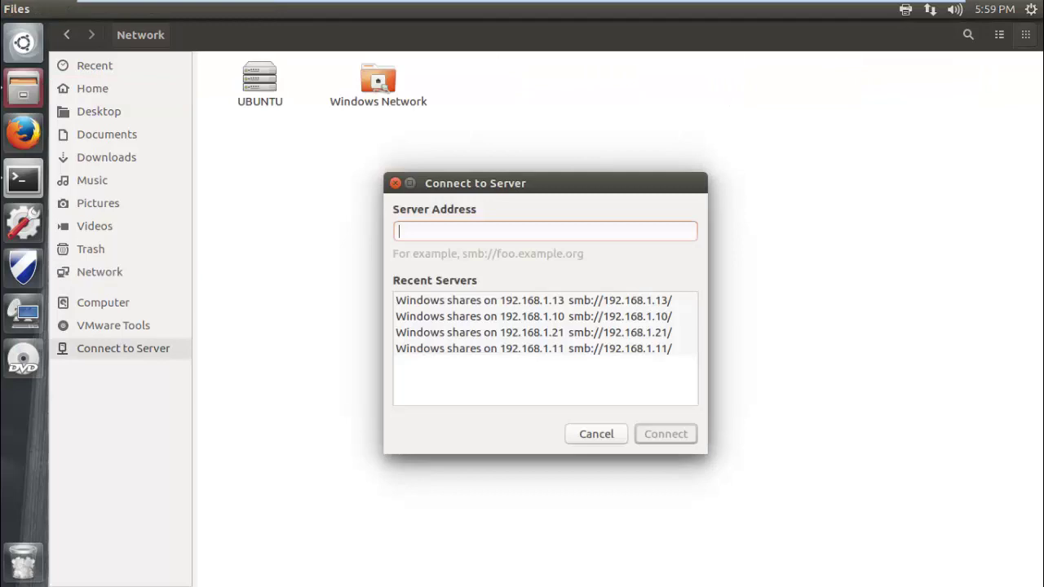
{"action": "left_click", "coordinate": [534, 317]}
{"action": "left_click", "coordinate": [665, 433]}
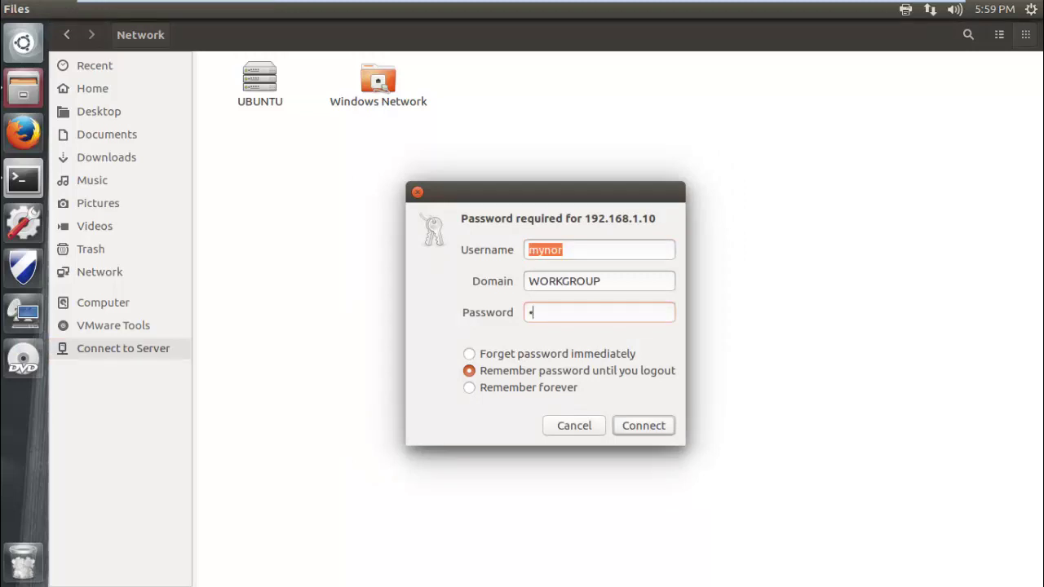
{"action": "key", "text": "Return"}
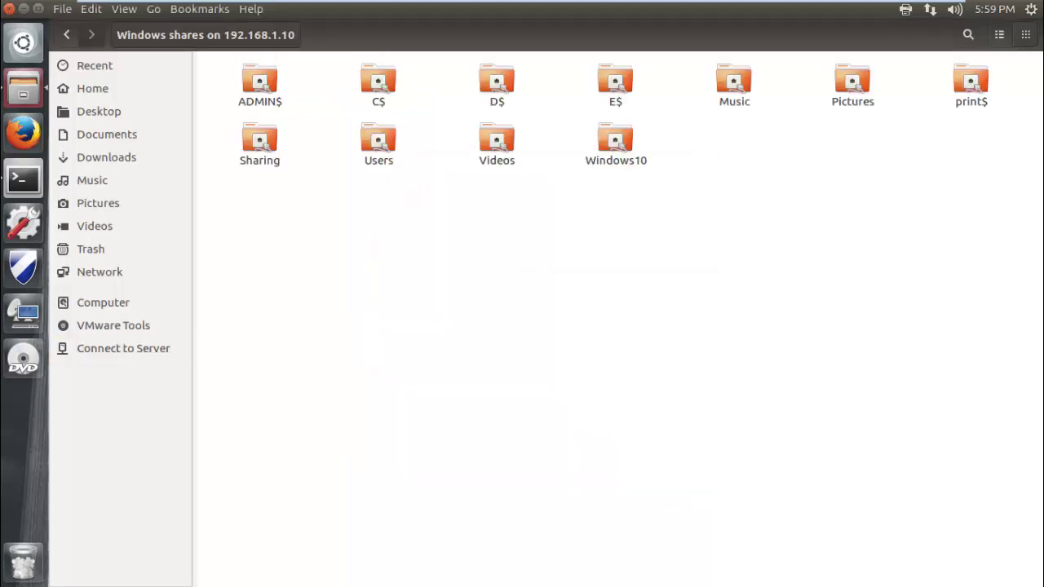
{"action": "double_click", "coordinate": [614, 140]}
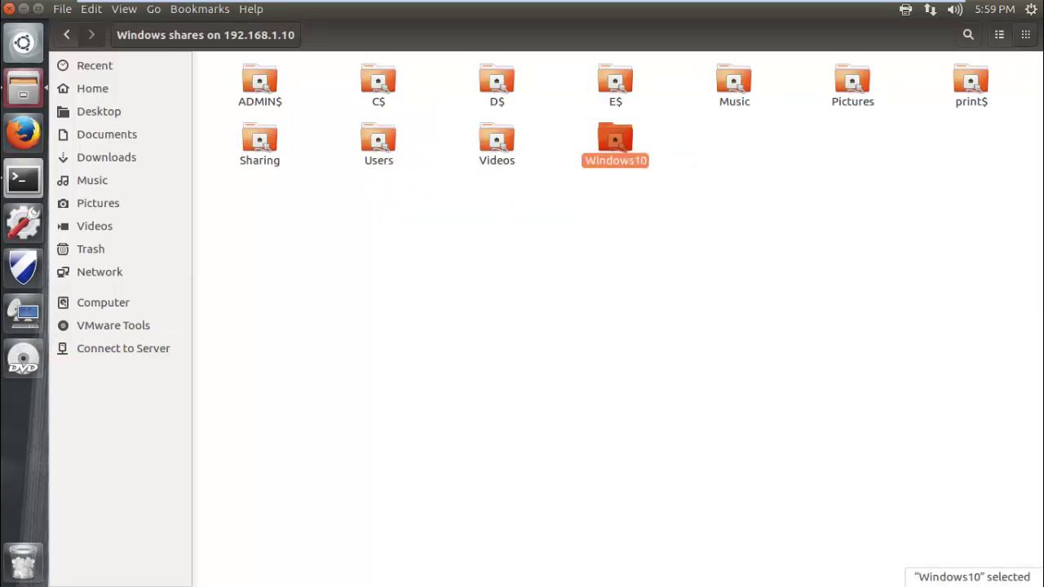
{"action": "left_click", "coordinate": [620, 261]}
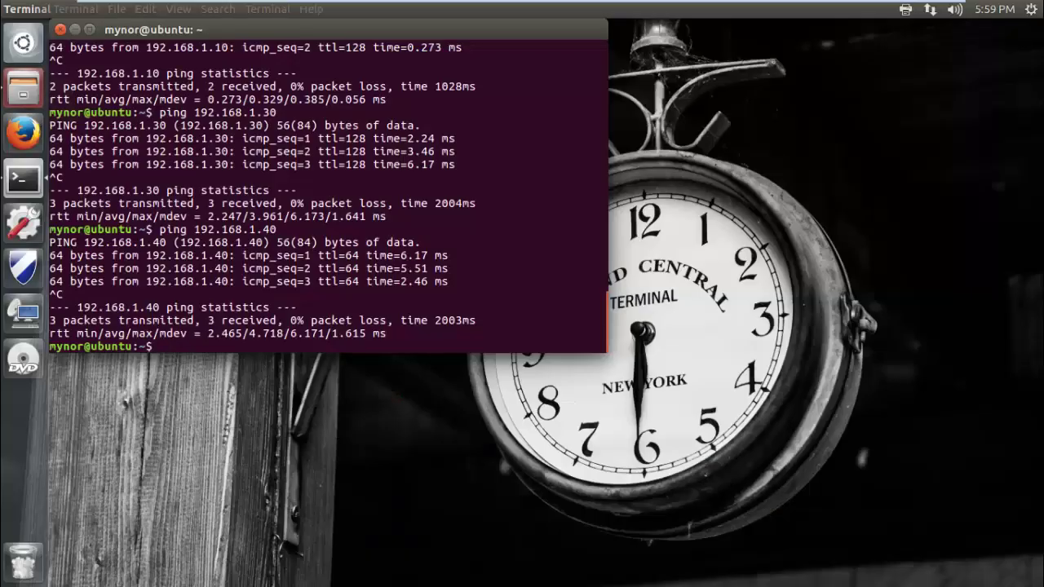
Show the Ubuntu desktop and create a new folder named Ubuntu20 on it.
{"action": "key", "text": "ctrl+super+d"}
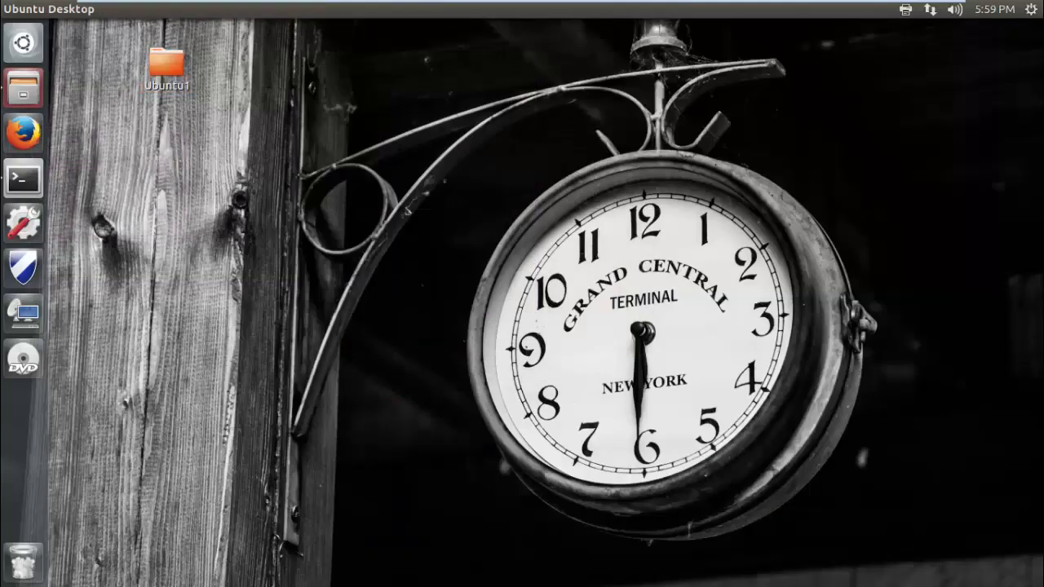
{"action": "right_click", "coordinate": [339, 90]}
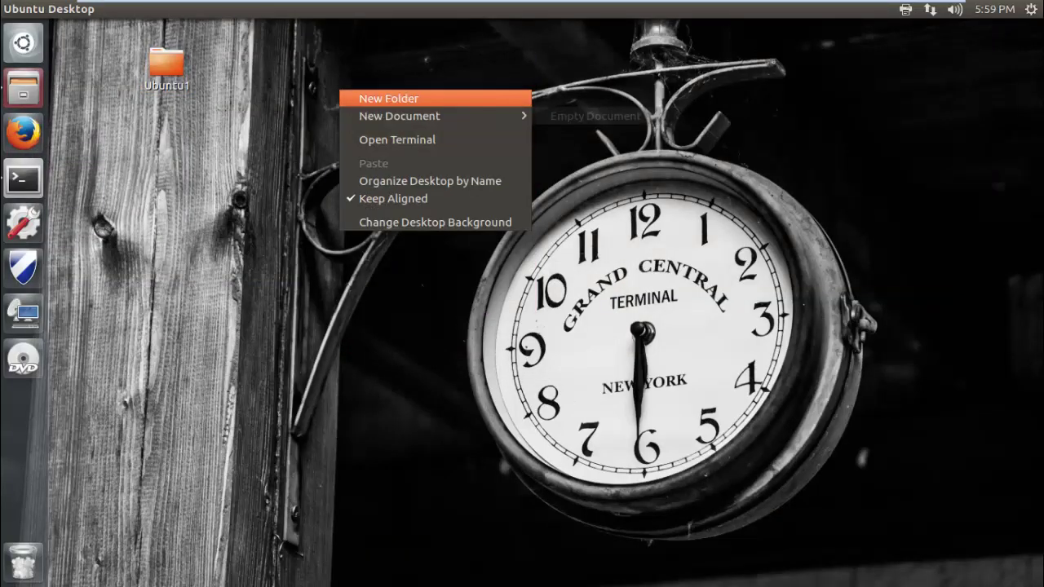
{"action": "left_click", "coordinate": [389, 99]}
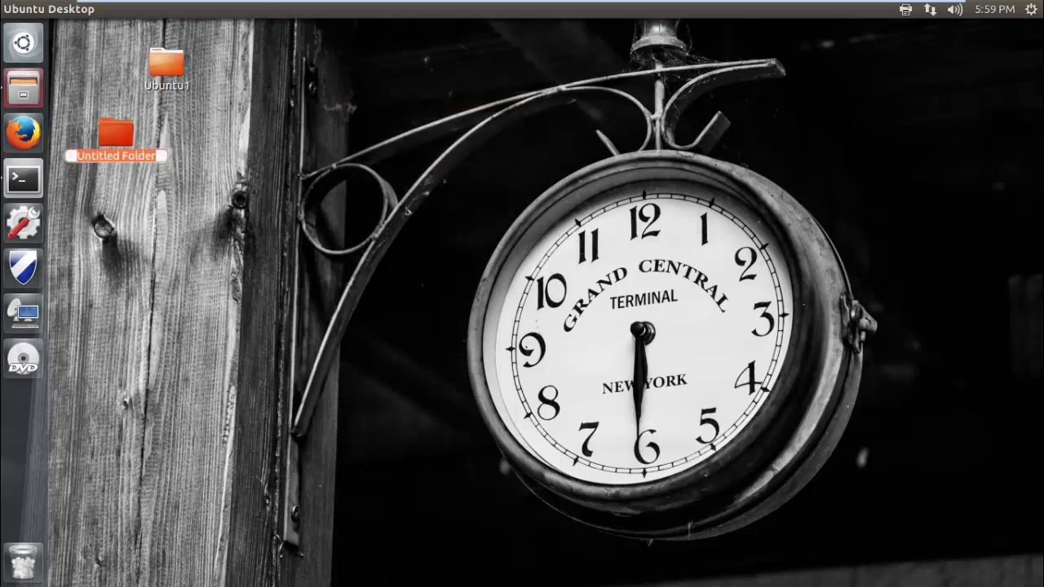
{"action": "type", "text": "U"}
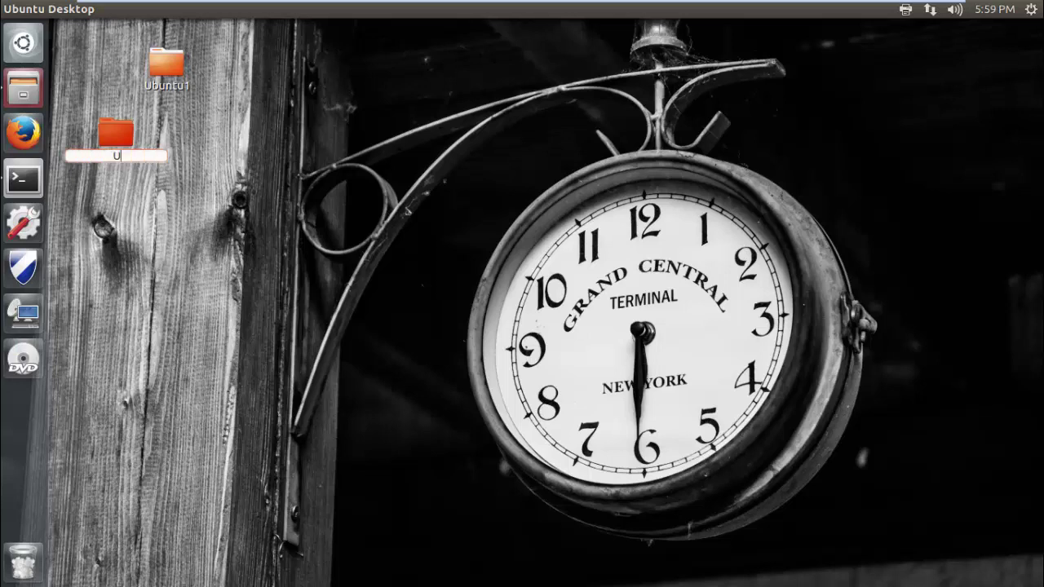
{"action": "type", "text": "buntu20"}
{"action": "key", "text": "Return"}
Share the Ubuntu20 folder on the local network with create/delete rights for others and guest access, adding the required permissions automatically.
{"action": "right_click", "coordinate": [122, 124]}
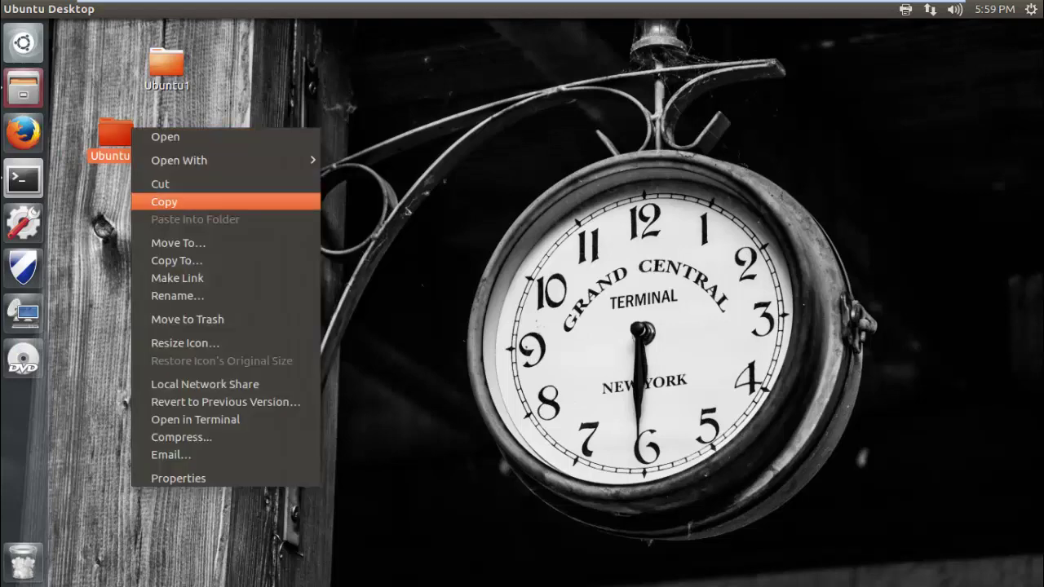
{"action": "left_click", "coordinate": [163, 479]}
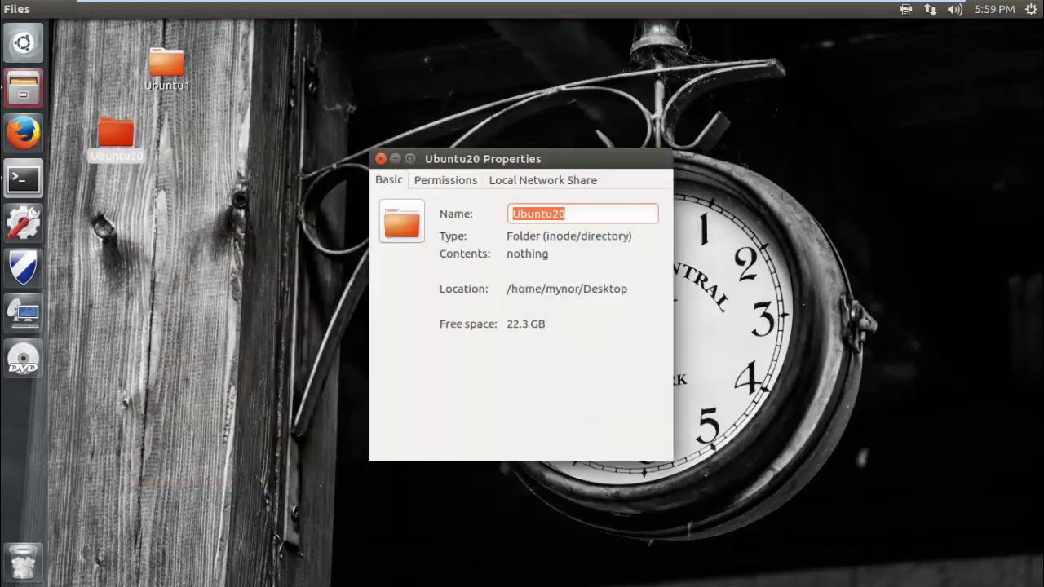
{"action": "left_click", "coordinate": [543, 180]}
{"action": "left_click", "coordinate": [386, 275]}
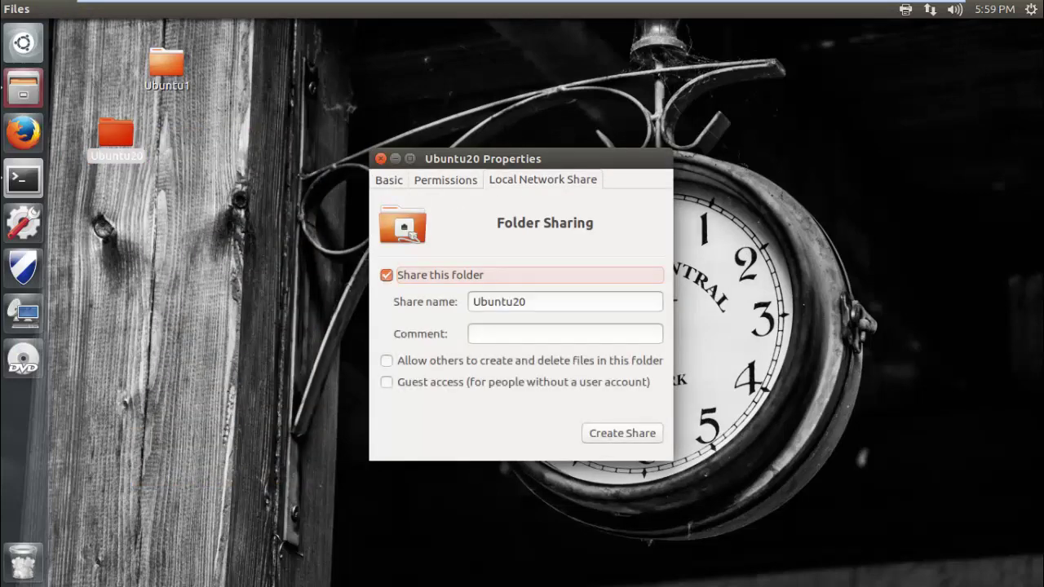
{"action": "left_click", "coordinate": [386, 275]}
{"action": "left_click", "coordinate": [387, 275]}
{"action": "left_click", "coordinate": [386, 360]}
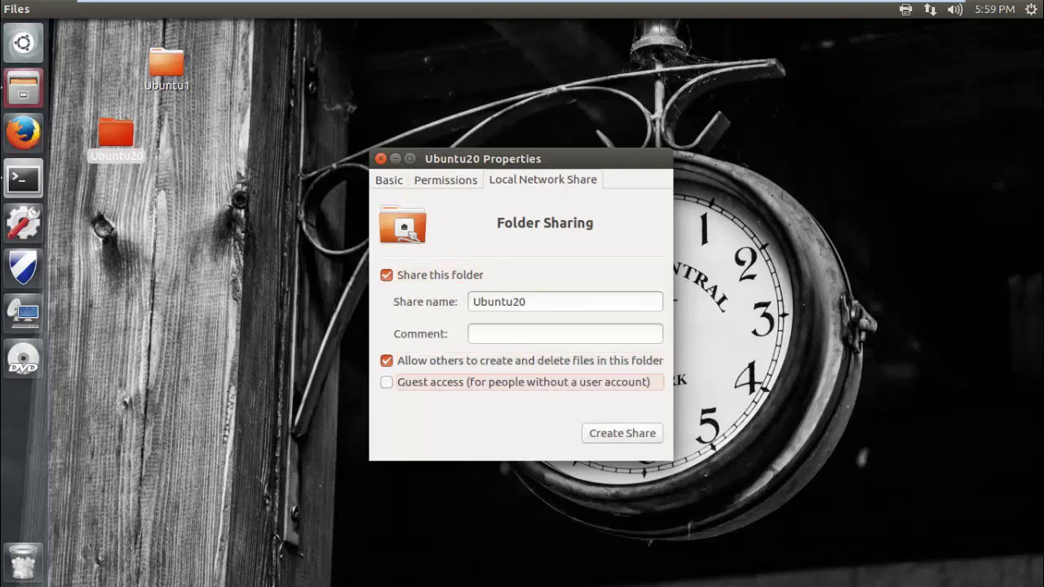
{"action": "left_click", "coordinate": [387, 381]}
{"action": "left_click", "coordinate": [622, 433]}
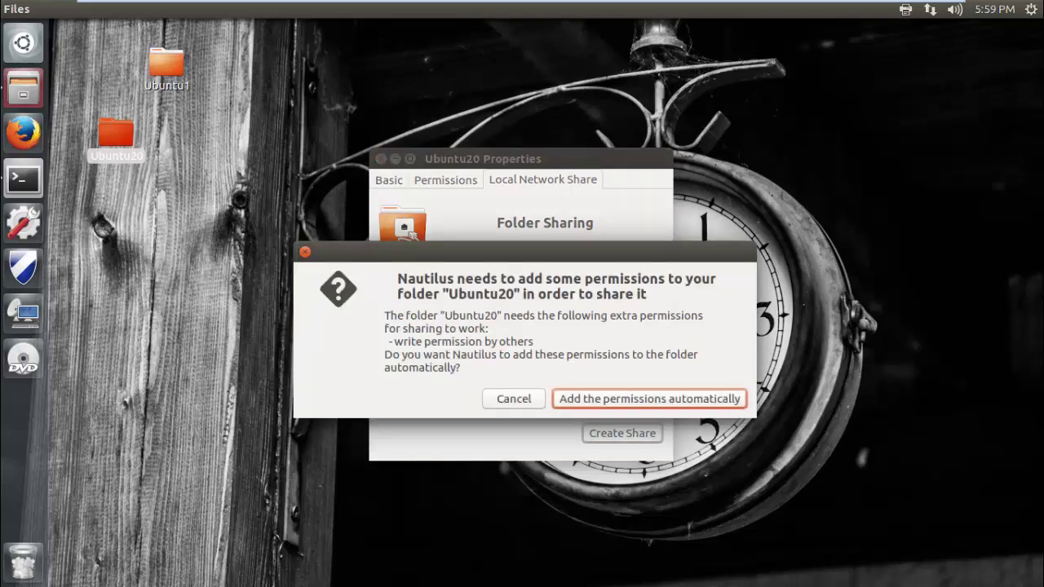
{"action": "left_click", "coordinate": [649, 399]}
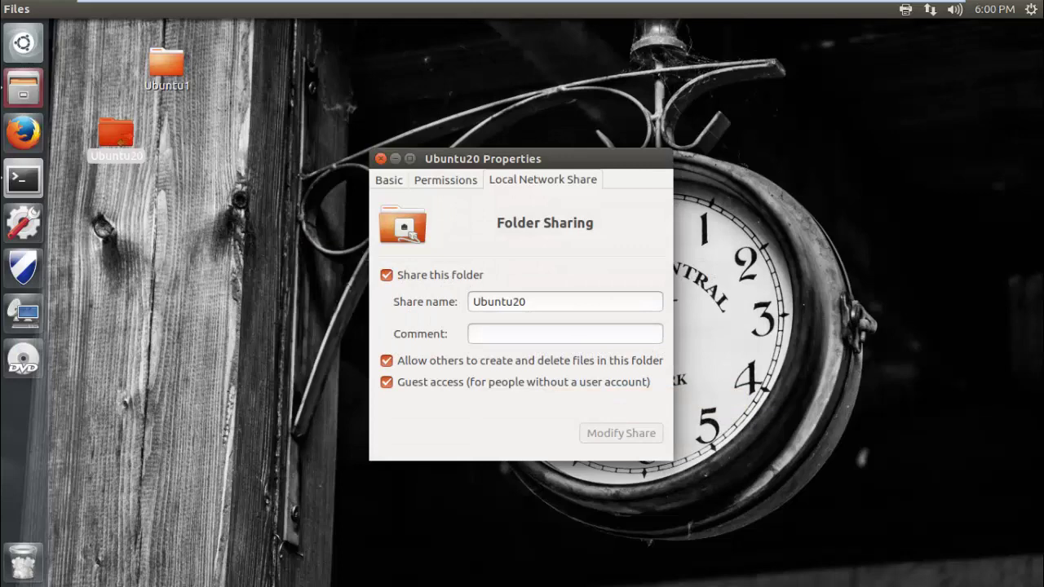
Set the Others permissions for Ubuntu20's enclosed items to Read and write for files and Create and delete files for folders, and close the properties.
{"action": "left_click", "coordinate": [445, 180]}
{"action": "left_click", "coordinate": [493, 428]}
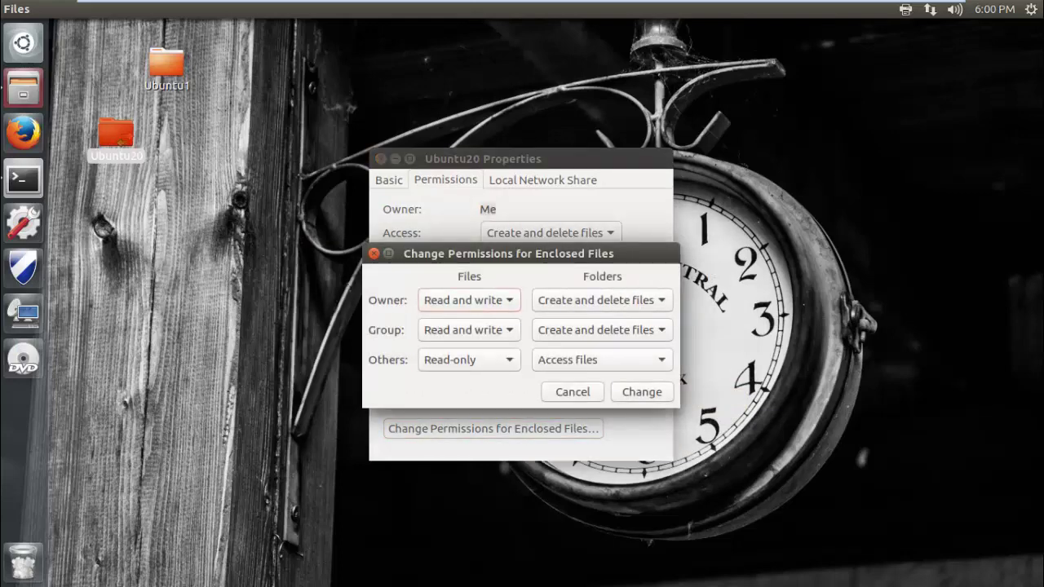
{"action": "left_click", "coordinate": [470, 362]}
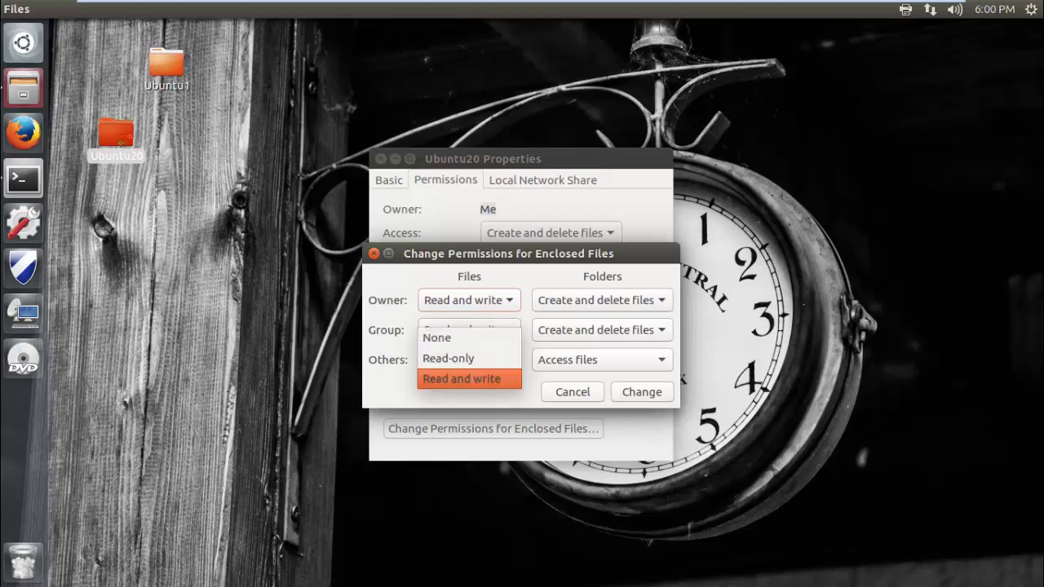
{"action": "left_click", "coordinate": [469, 379]}
{"action": "left_click", "coordinate": [602, 360]}
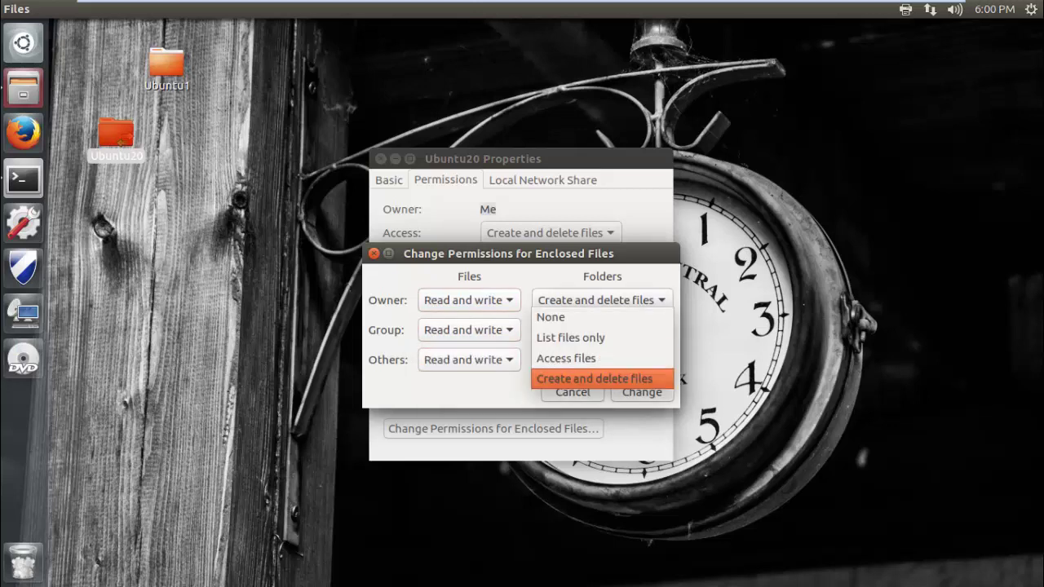
{"action": "left_click", "coordinate": [602, 379]}
{"action": "key", "text": "Return"}
{"action": "left_click", "coordinate": [642, 392]}
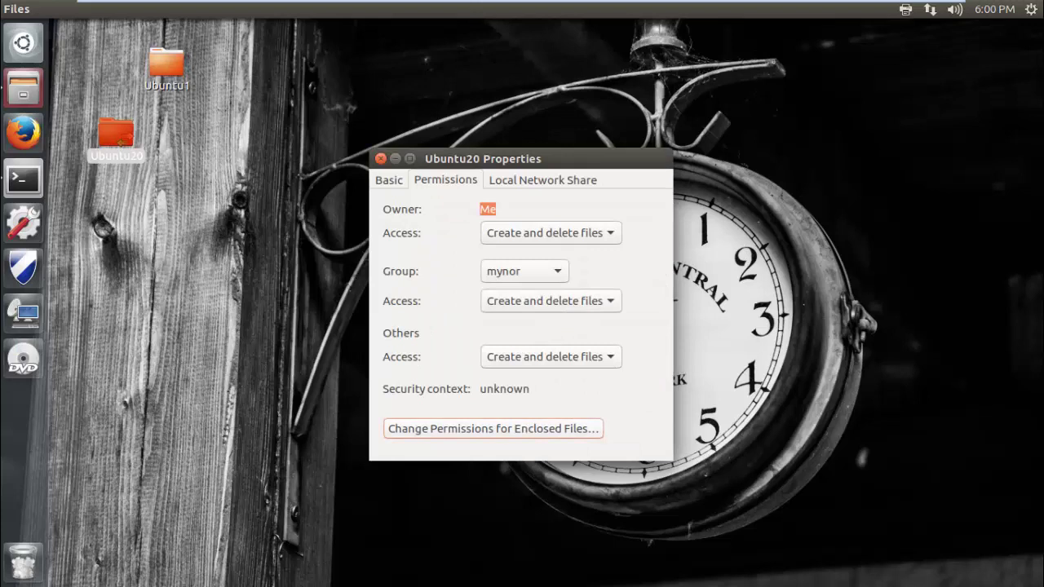
{"action": "left_click", "coordinate": [380, 158]}
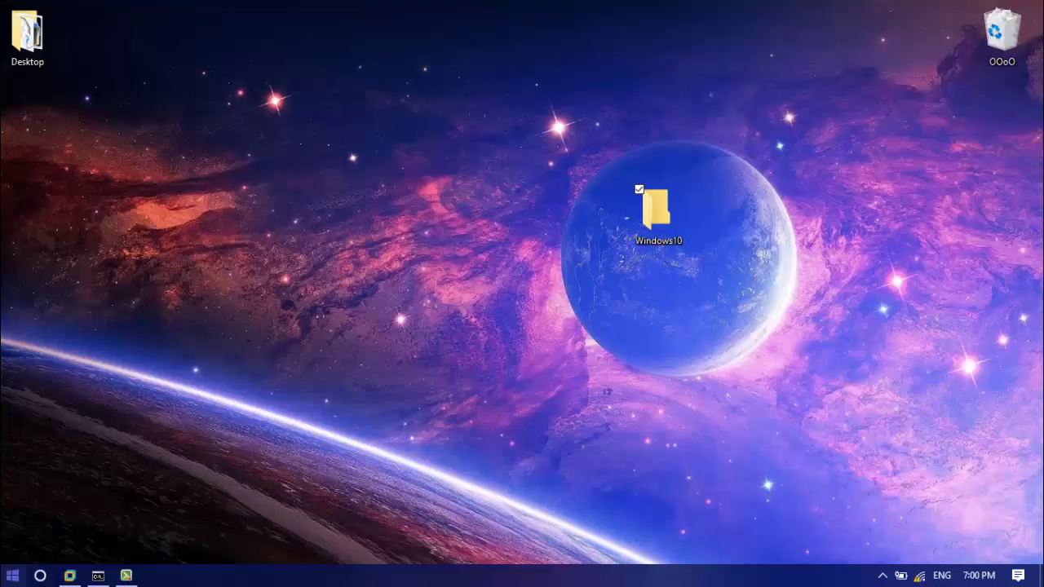
On the Windows computer, open the Network location in File Explorer and go to \\192.168.1.20.
{"action": "key", "text": "super"}
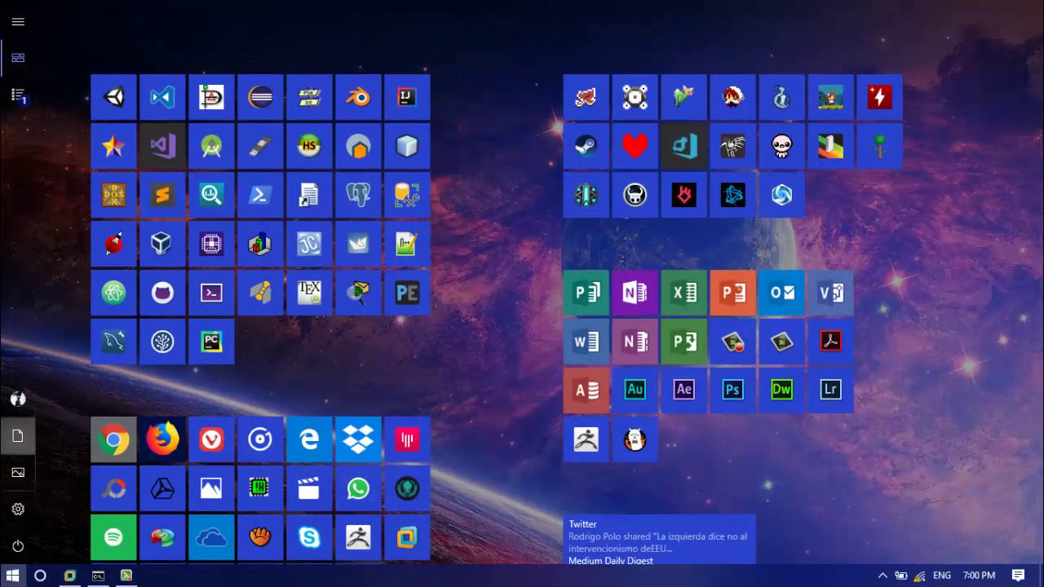
{"action": "left_click", "coordinate": [18, 436]}
{"action": "scroll", "coordinate": [61, 487], "scroll_direction": "down", "scroll_amount": 3}
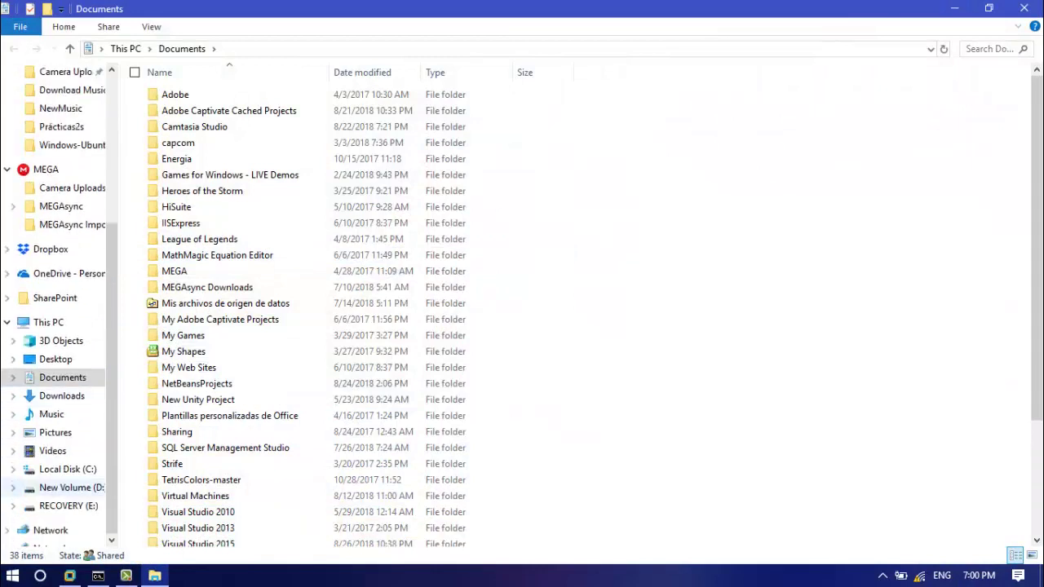
{"action": "left_click", "coordinate": [51, 530]}
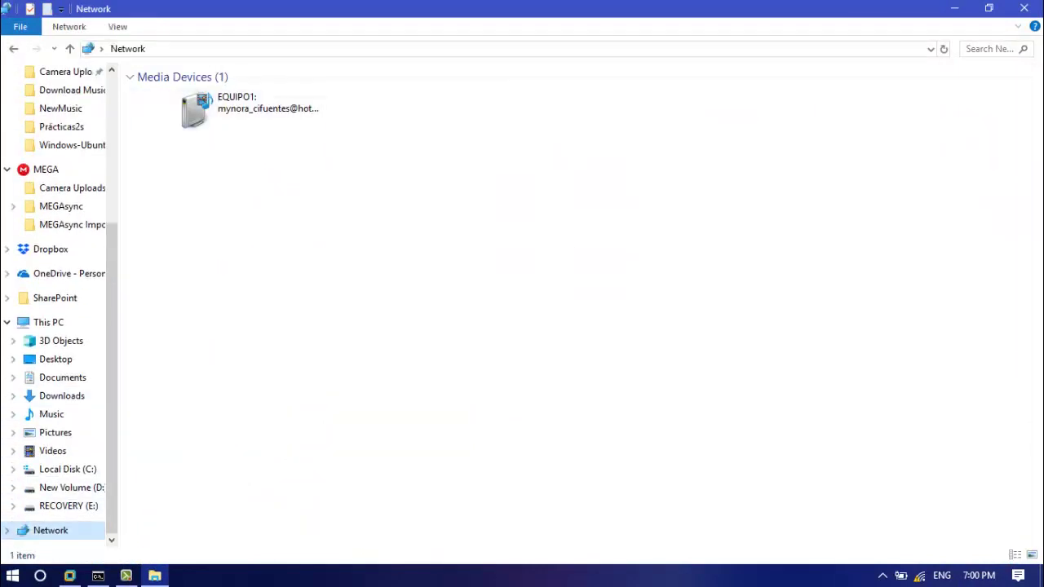
{"action": "left_click", "coordinate": [342, 49]}
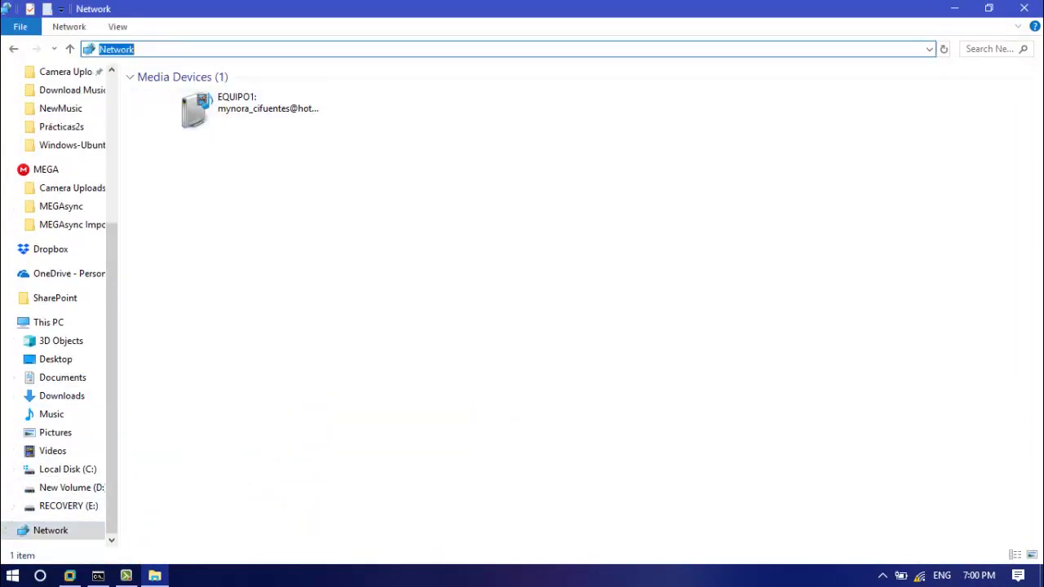
{"action": "type", "text": "\\\\192.168.1.2"}
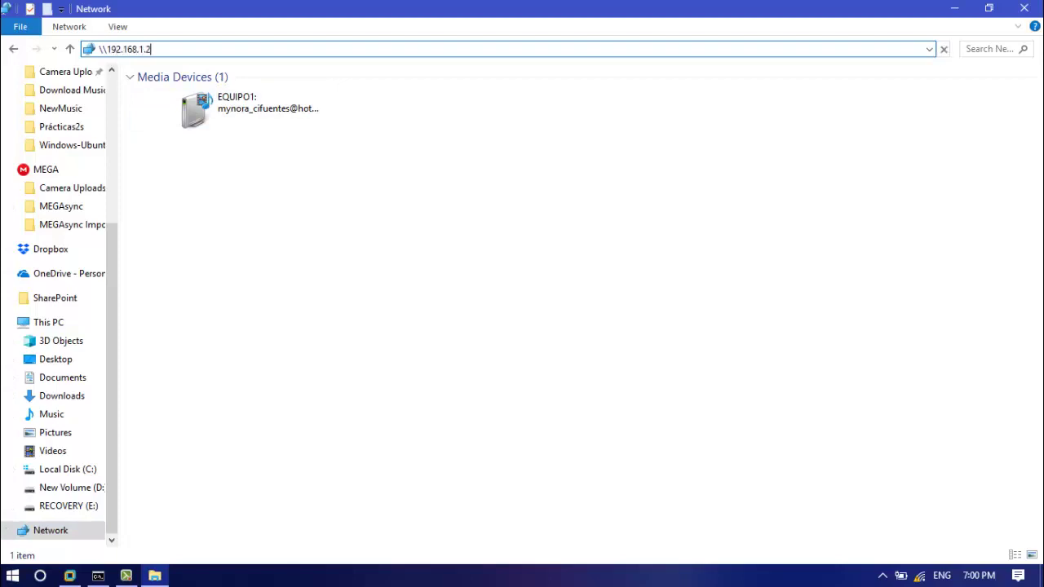
{"action": "type", "text": "0"}
{"action": "key", "text": "Return"}
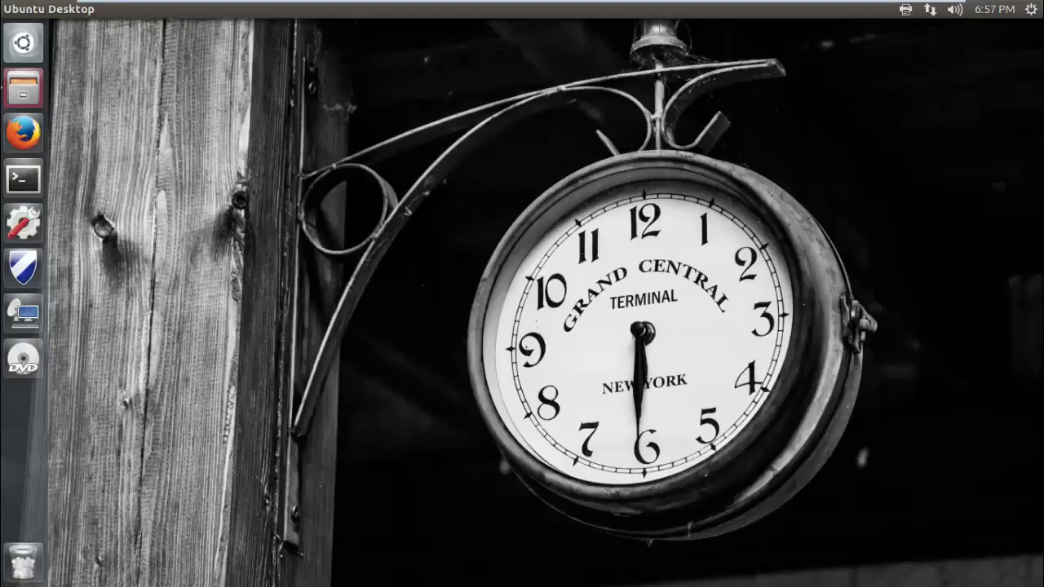
On the Ubuntu computer, create a new desktop folder named Ubuntu20.
{"action": "right_click", "coordinate": [296, 184]}
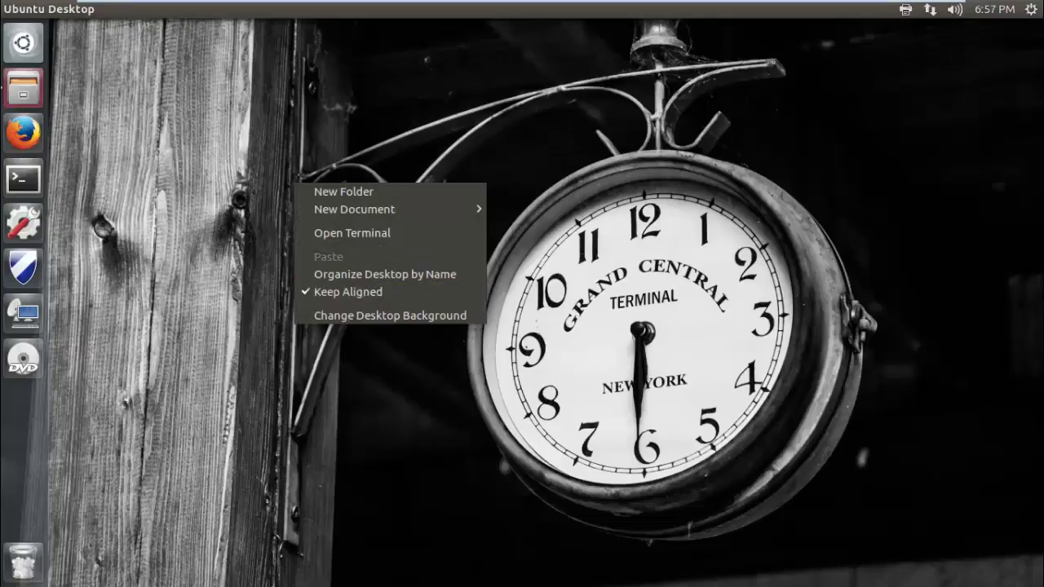
{"action": "left_click", "coordinate": [343, 192]}
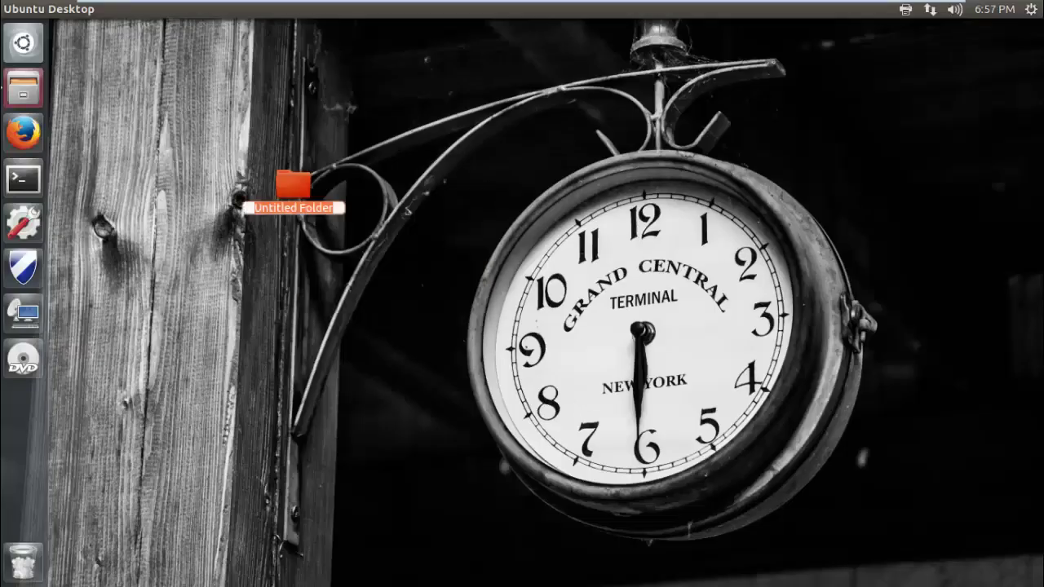
{"action": "type", "text": "Ubuntu"}
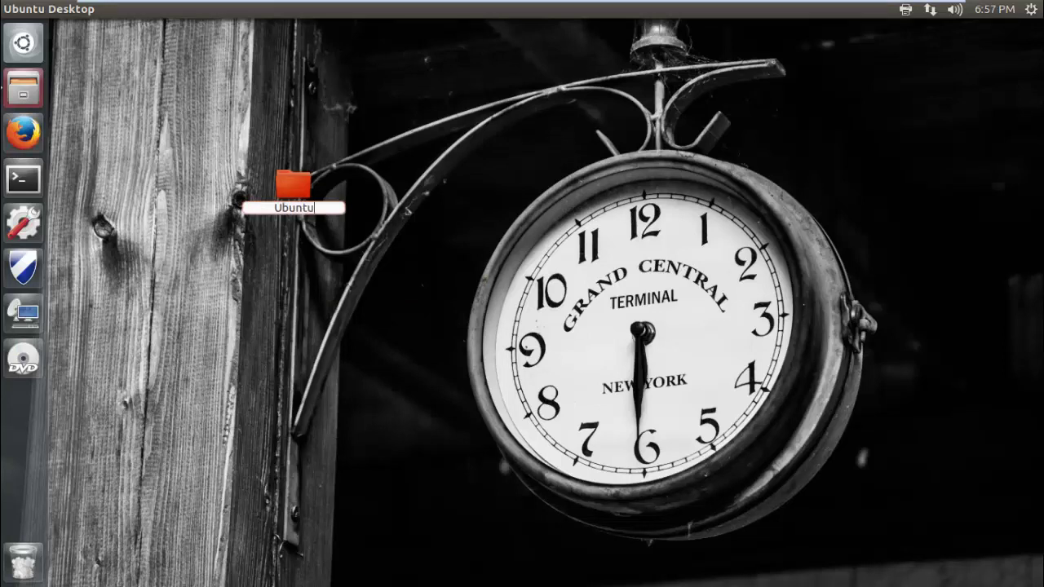
{"action": "type", "text": "20"}
{"action": "key", "text": "Return"}
Apply the Ubuntu20 network share with create/delete rights for others and guest access, adding the required permissions automatically.
{"action": "right_click", "coordinate": [282, 192]}
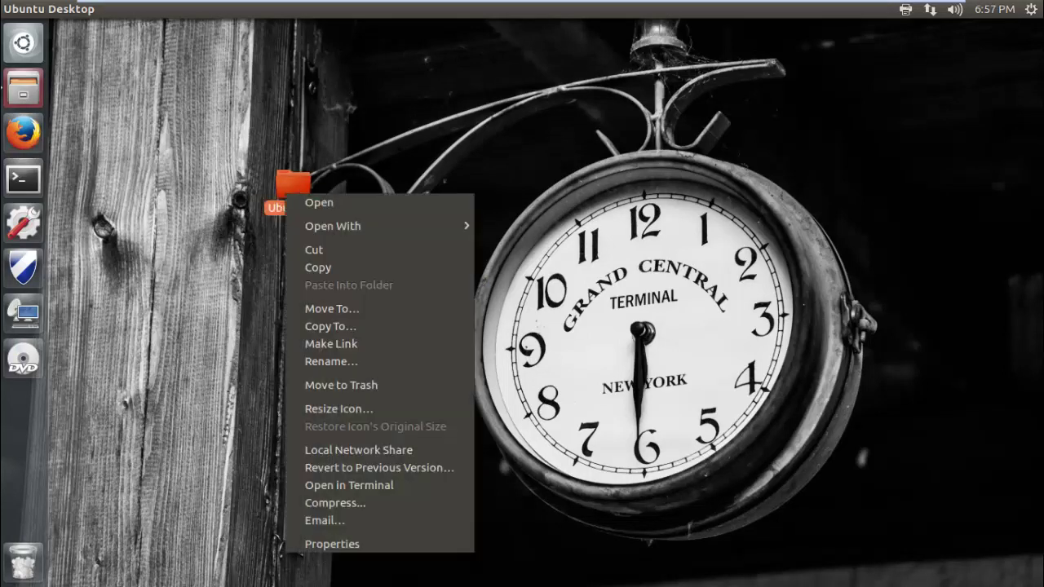
{"action": "left_click", "coordinate": [332, 544]}
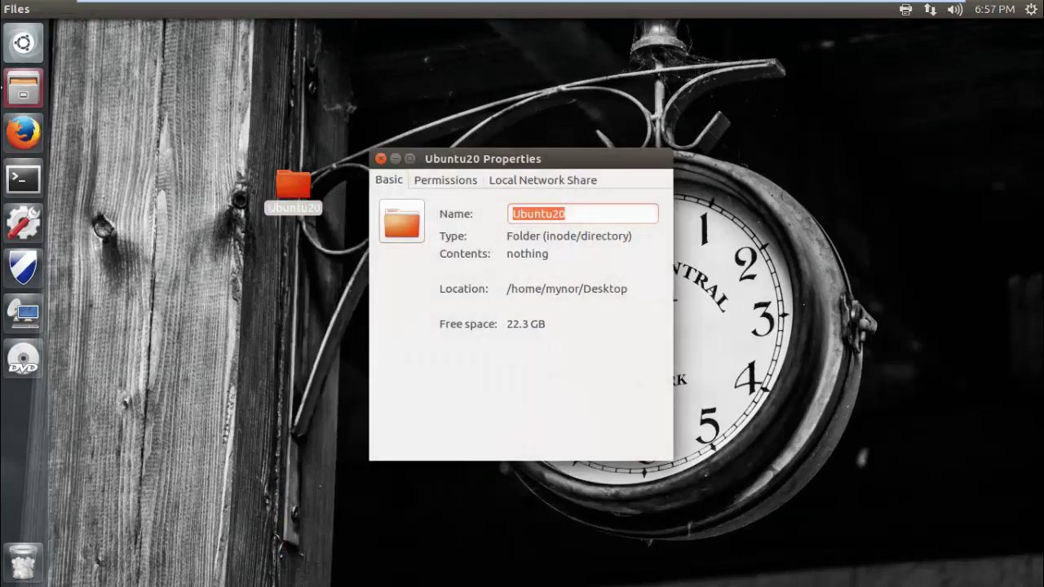
{"action": "left_click", "coordinate": [542, 179]}
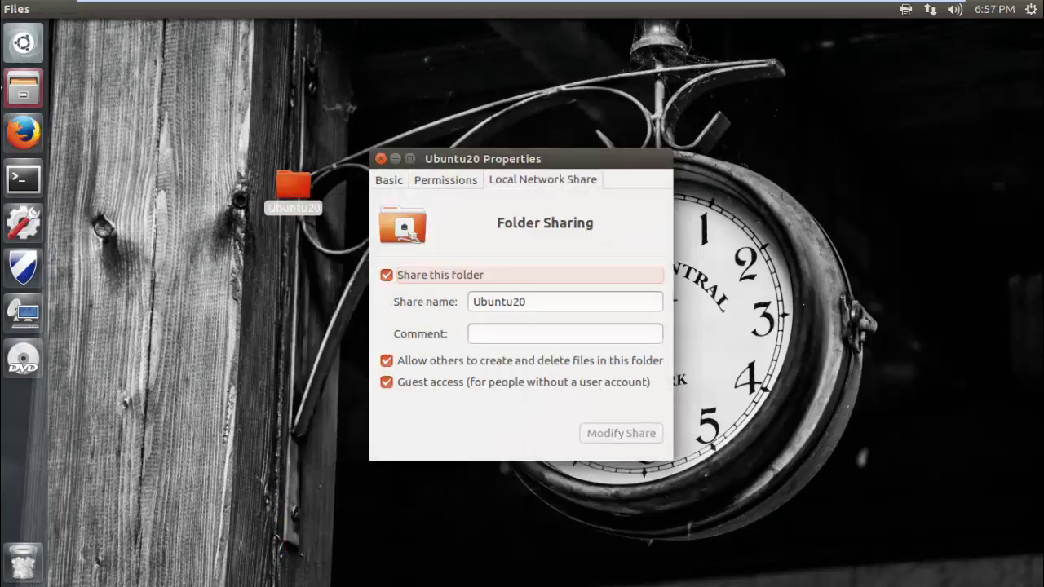
{"action": "left_click", "coordinate": [386, 360]}
{"action": "left_click", "coordinate": [387, 361]}
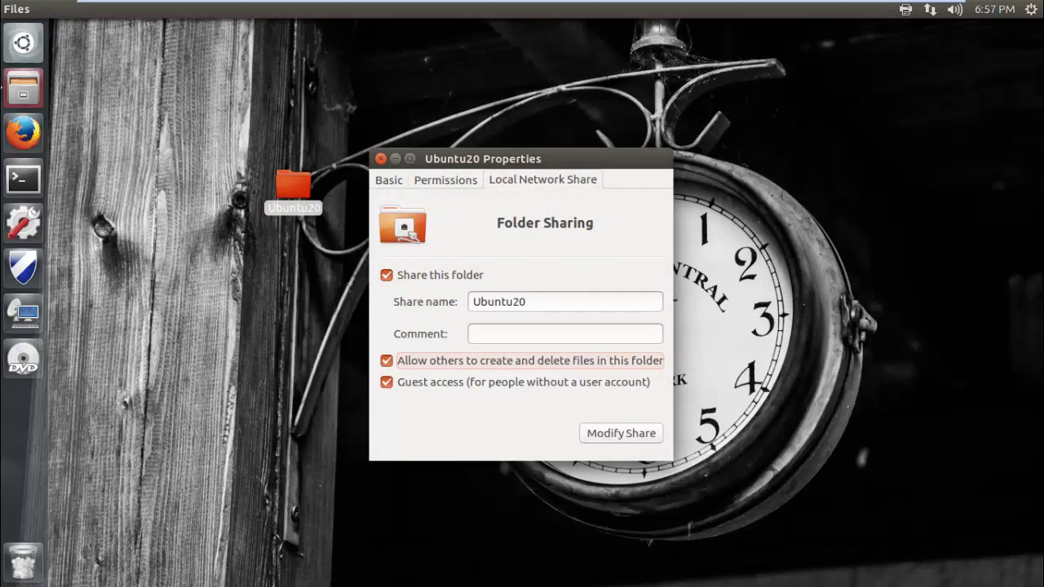
{"action": "left_click", "coordinate": [621, 433]}
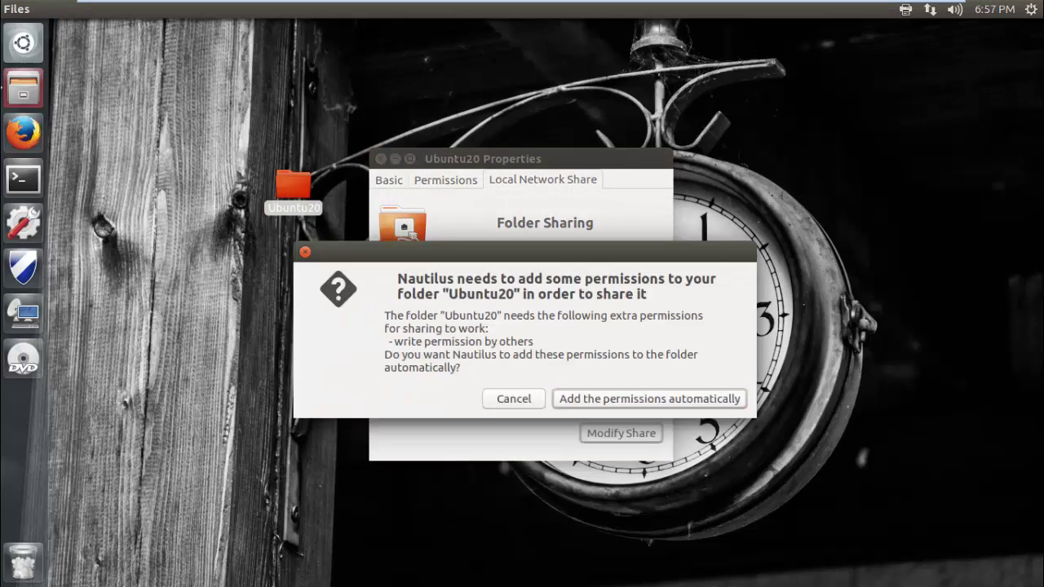
{"action": "left_click", "coordinate": [649, 399]}
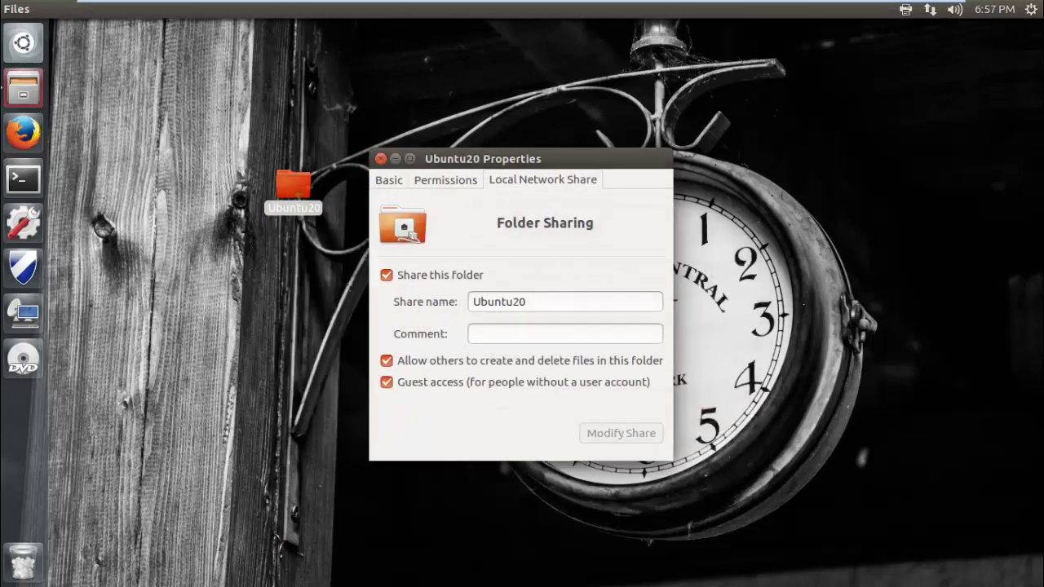
Change the Others permissions for Ubuntu20's enclosed items to Read and write for files and Create and delete files for folders.
{"action": "left_click", "coordinate": [446, 180]}
{"action": "left_click", "coordinate": [493, 429]}
{"action": "left_click", "coordinate": [469, 360]}
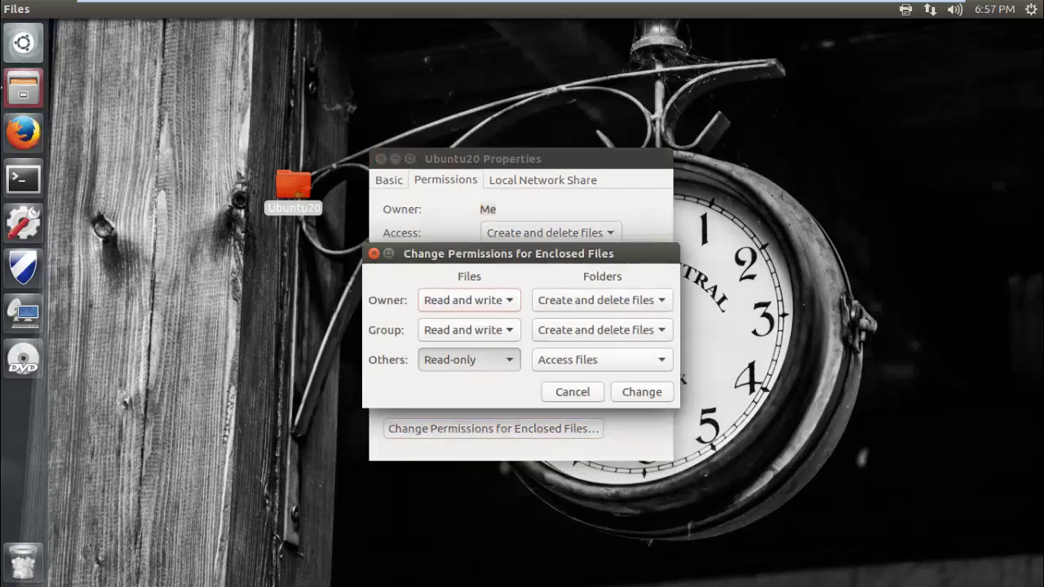
{"action": "left_click", "coordinate": [468, 359]}
{"action": "left_click", "coordinate": [457, 377]}
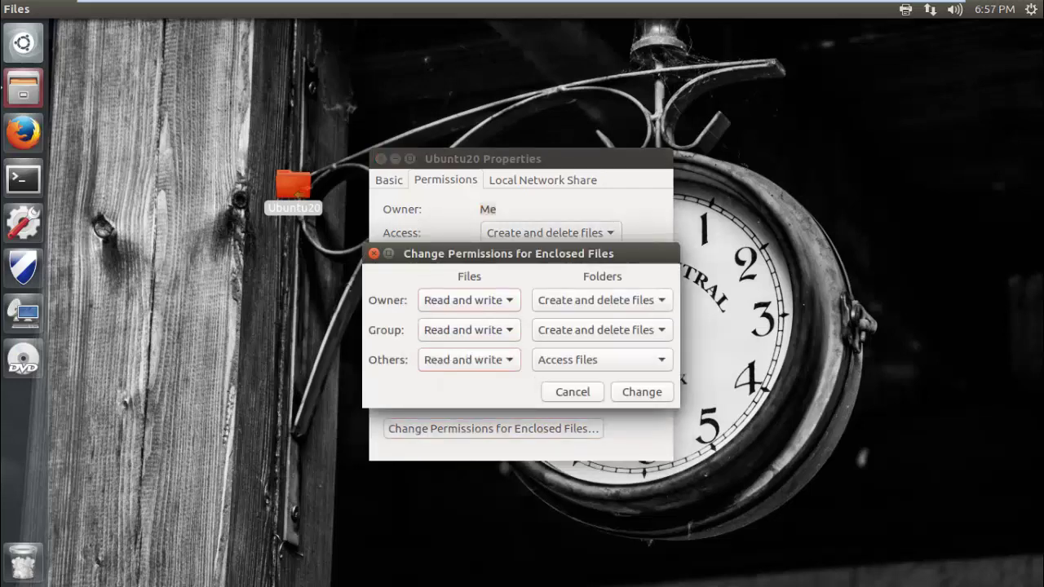
{"action": "left_click", "coordinate": [602, 300]}
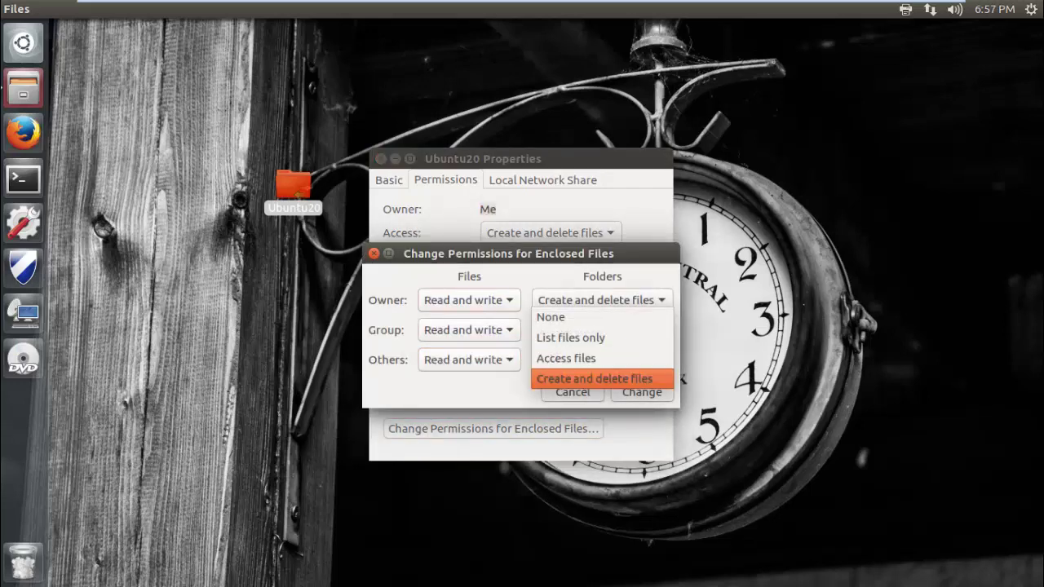
{"action": "left_click", "coordinate": [593, 378]}
{"action": "left_click", "coordinate": [642, 392]}
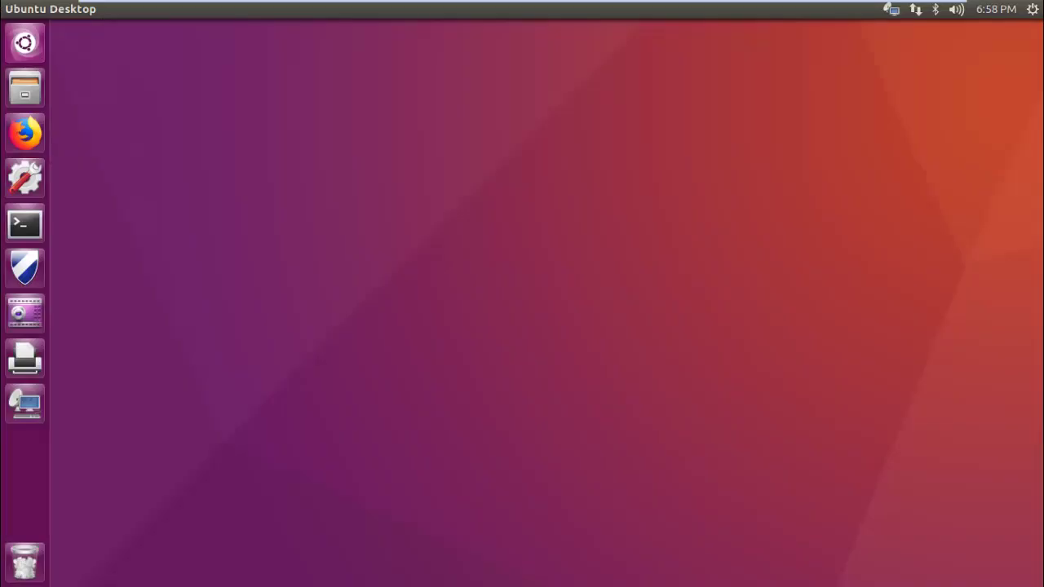
On the other Ubuntu computer, create a new desktop folder named Ubuntu40.
{"action": "right_click", "coordinate": [278, 99]}
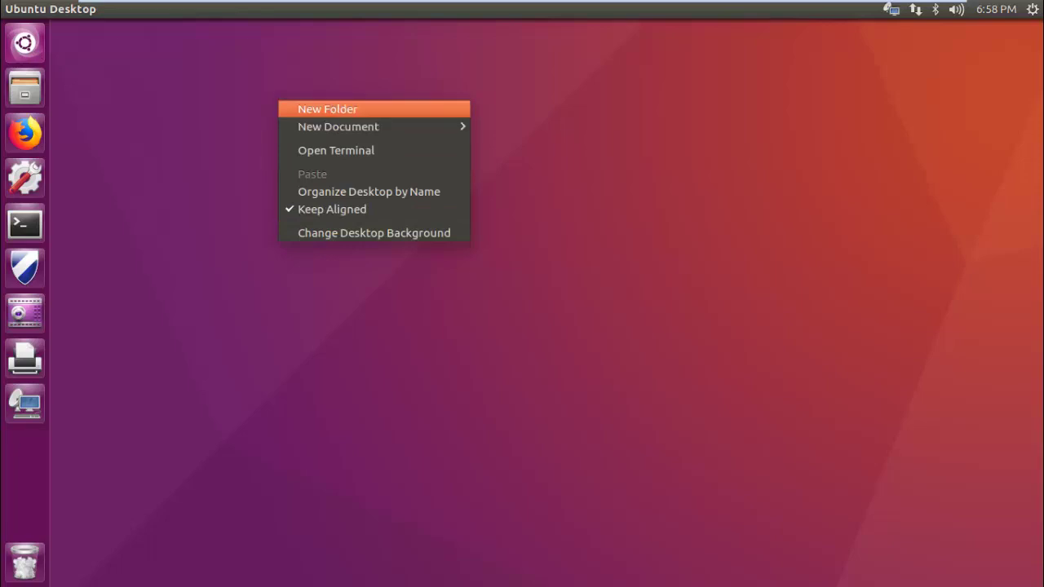
{"action": "left_click", "coordinate": [326, 108]}
{"action": "type", "text": "Ubuntu"}
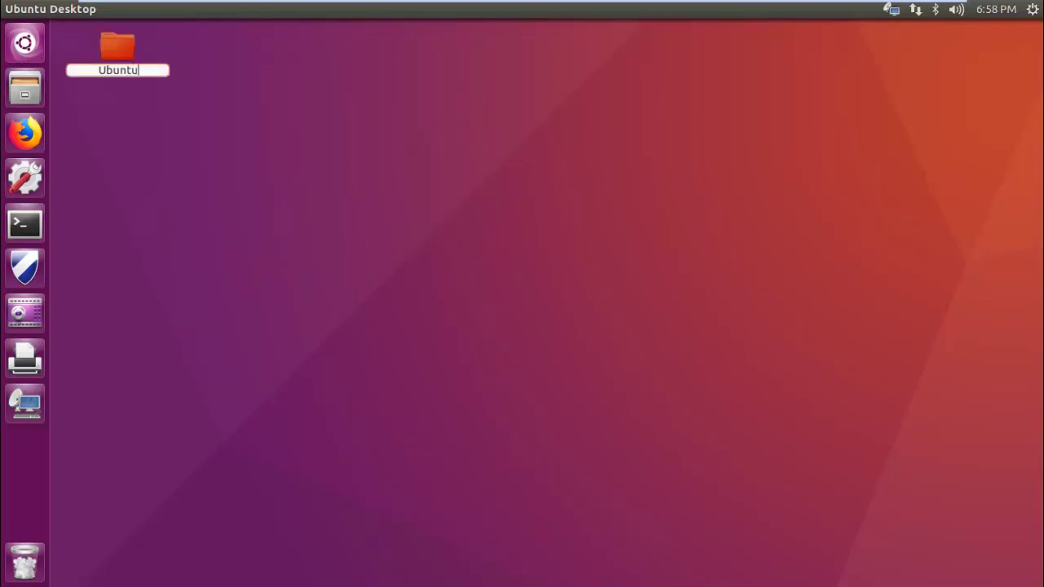
{"action": "type", "text": "40"}
{"action": "key", "text": "Return"}
Open the Ubuntu40 folder's local network share settings and turn on sharing for it.
{"action": "right_click", "coordinate": [115, 50]}
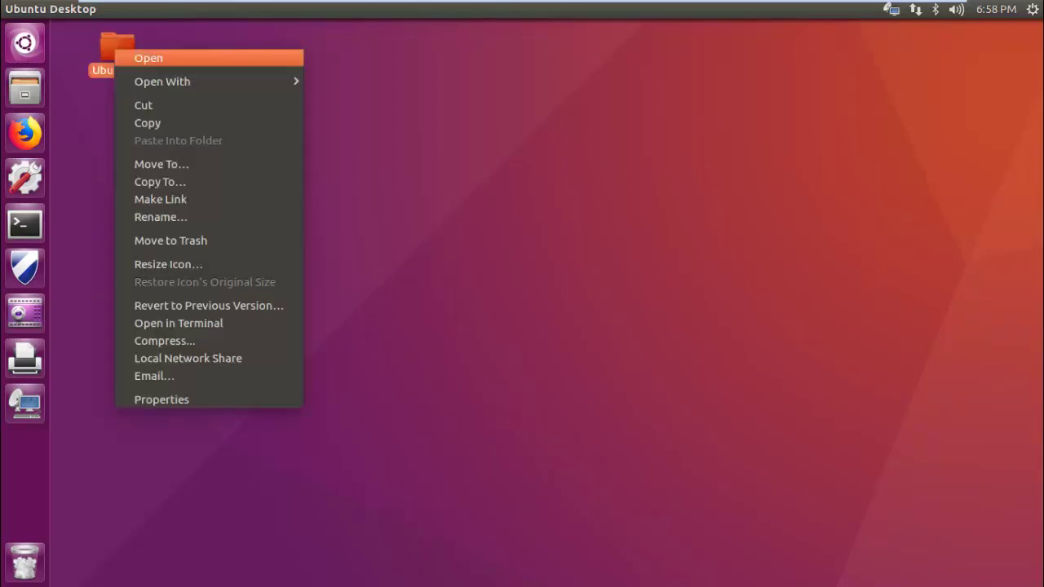
{"action": "key", "text": "Return"}
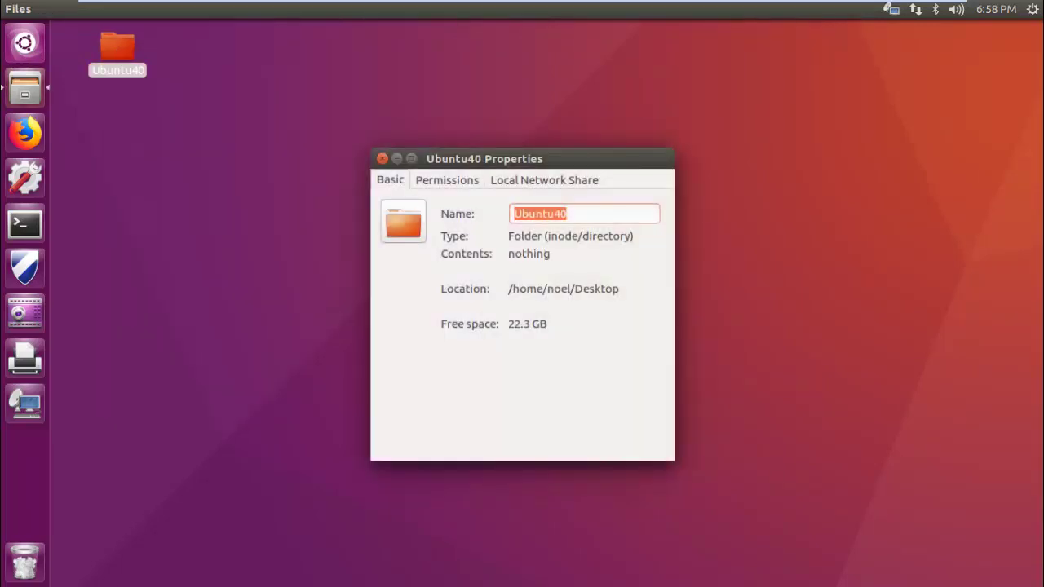
{"action": "left_click", "coordinate": [544, 180]}
{"action": "left_click", "coordinate": [388, 276]}
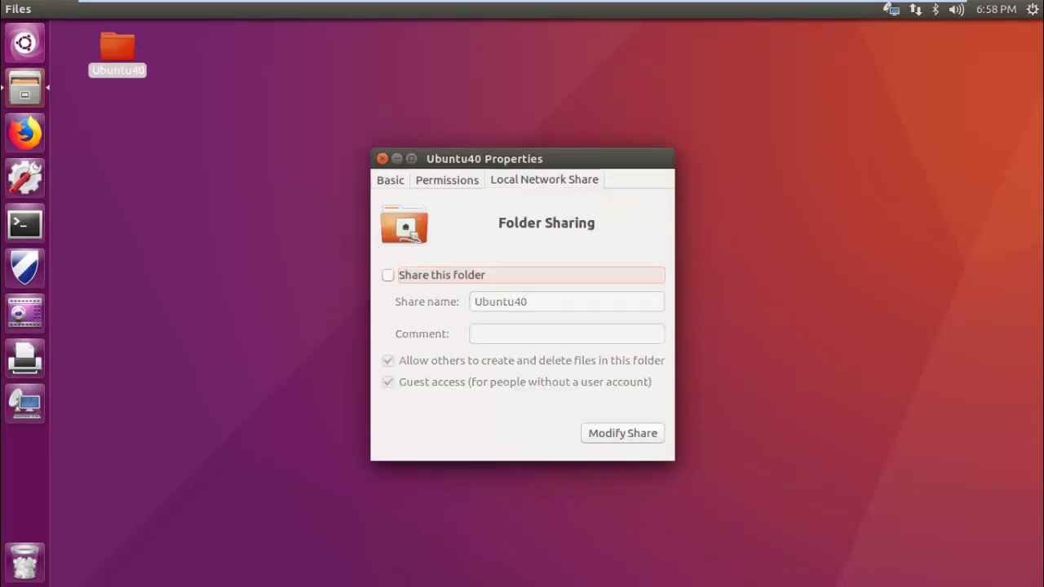
{"action": "key", "text": "space"}
{"action": "key", "text": "Tab"}
{"action": "key", "text": "Tab"}
{"action": "key", "text": "Tab"}
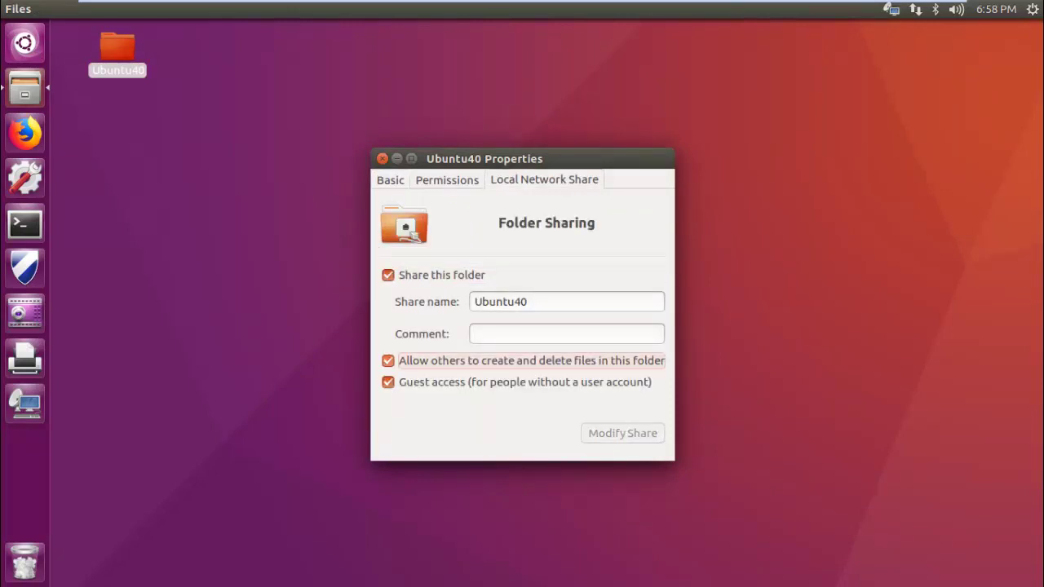
Apply the Ubuntu40 network share with create/delete rights for others and guest access, adding the required permissions automatically.
{"action": "key", "text": "space"}
{"action": "key", "text": "space"}
{"action": "key", "text": "Tab"}
{"action": "key", "text": "Tab"}
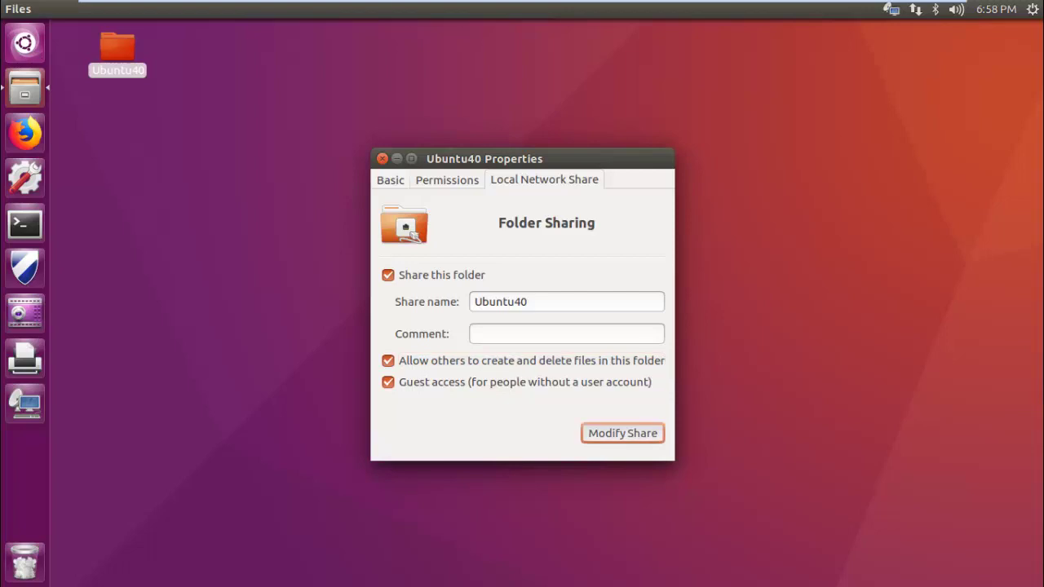
{"action": "key", "text": "Return"}
{"action": "key", "text": "Return"}
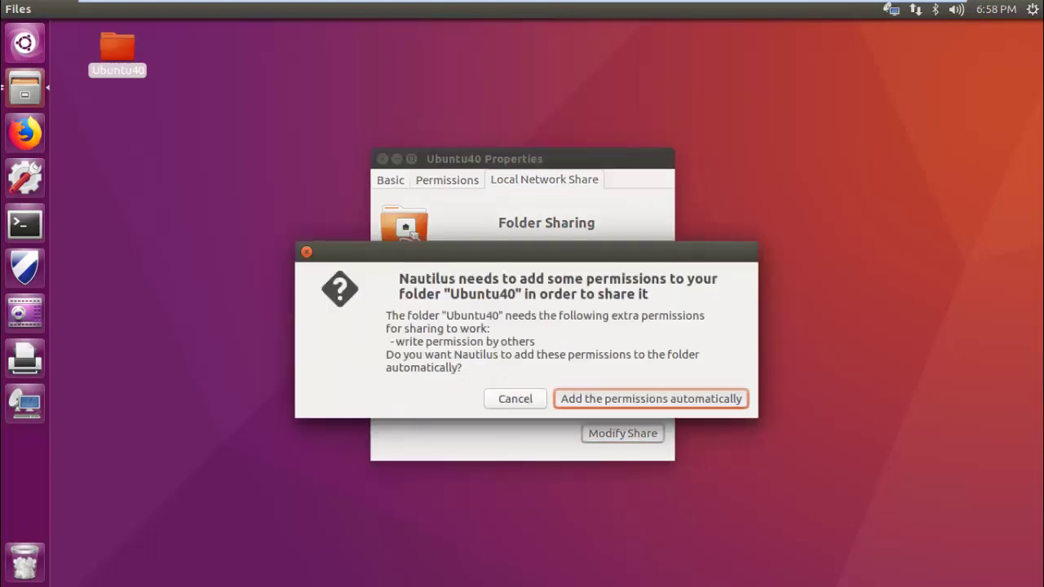
{"action": "key", "text": "Return"}
Change the Others permissions for Ubuntu40's enclosed items to Read and write for files and Create and delete files for folders.
{"action": "key", "text": "ctrl+Page_Up"}
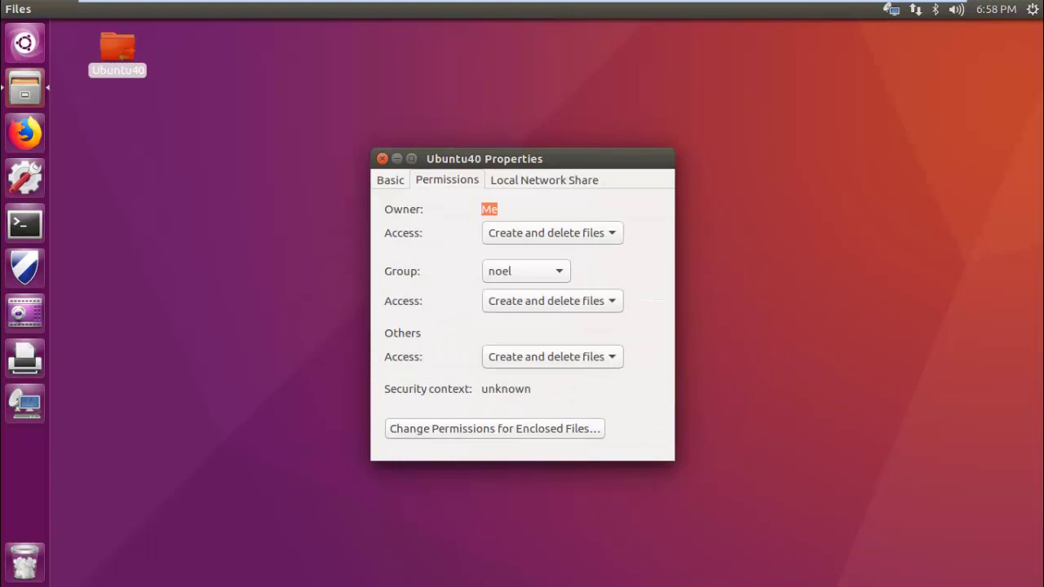
{"action": "left_click", "coordinate": [553, 357]}
{"action": "key", "text": "Escape"}
{"action": "key", "text": "Tab"}
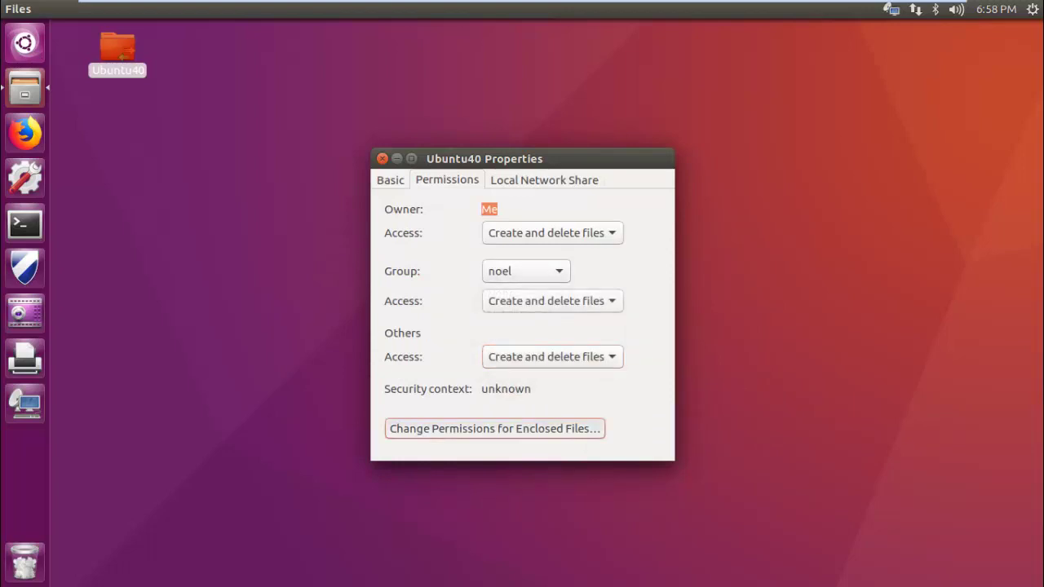
{"action": "key", "text": "Return"}
{"action": "left_click", "coordinate": [471, 359]}
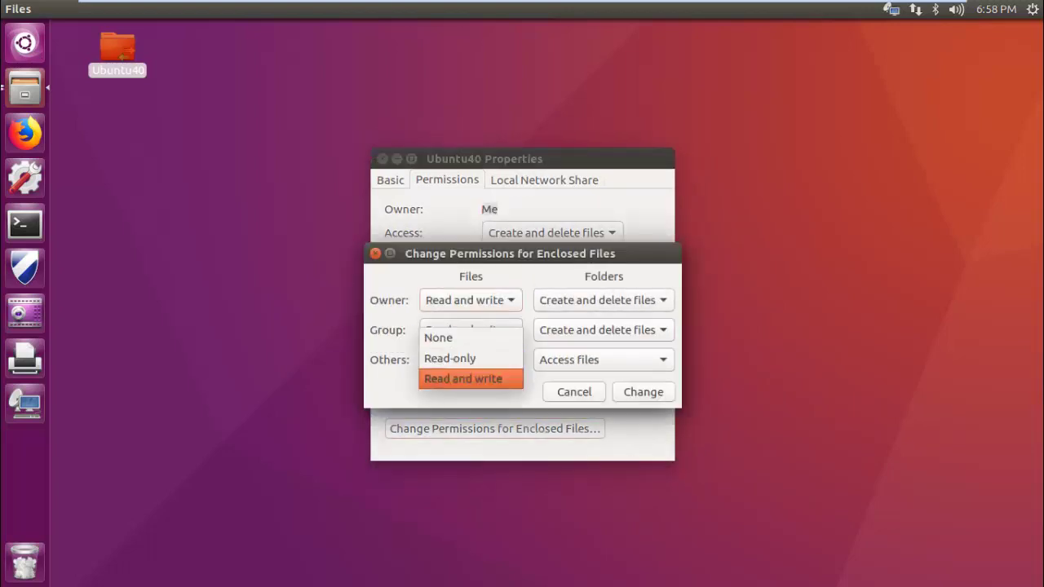
{"action": "left_click", "coordinate": [463, 380]}
{"action": "left_click", "coordinate": [603, 361]}
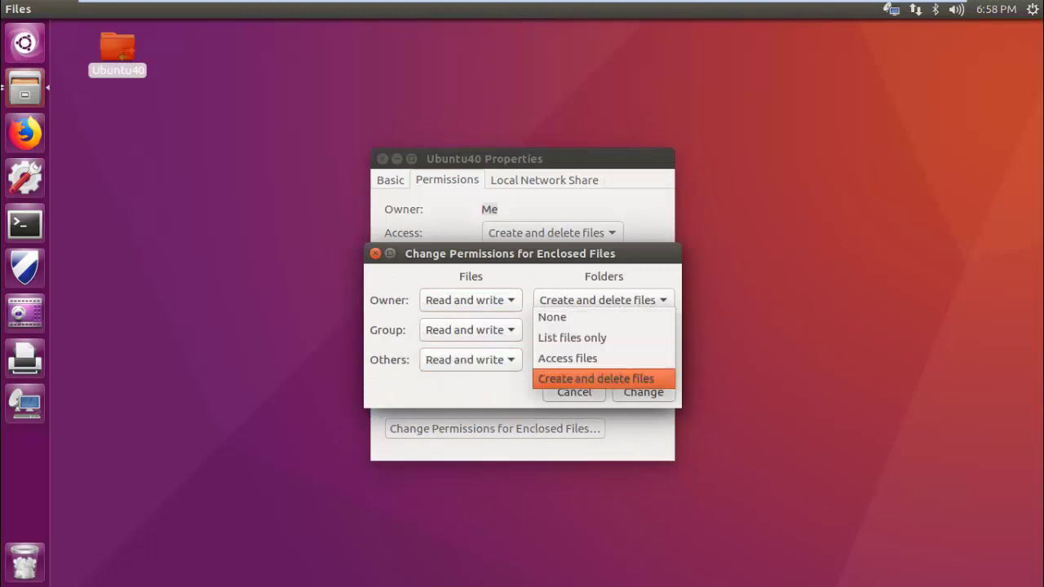
{"action": "left_click", "coordinate": [596, 380]}
{"action": "key", "text": "Return"}
{"action": "key", "text": "Tab"}
{"action": "key", "text": "Tab"}
{"action": "key", "text": "Tab"}
{"action": "key", "text": "Tab"}
{"action": "key", "text": "Return"}
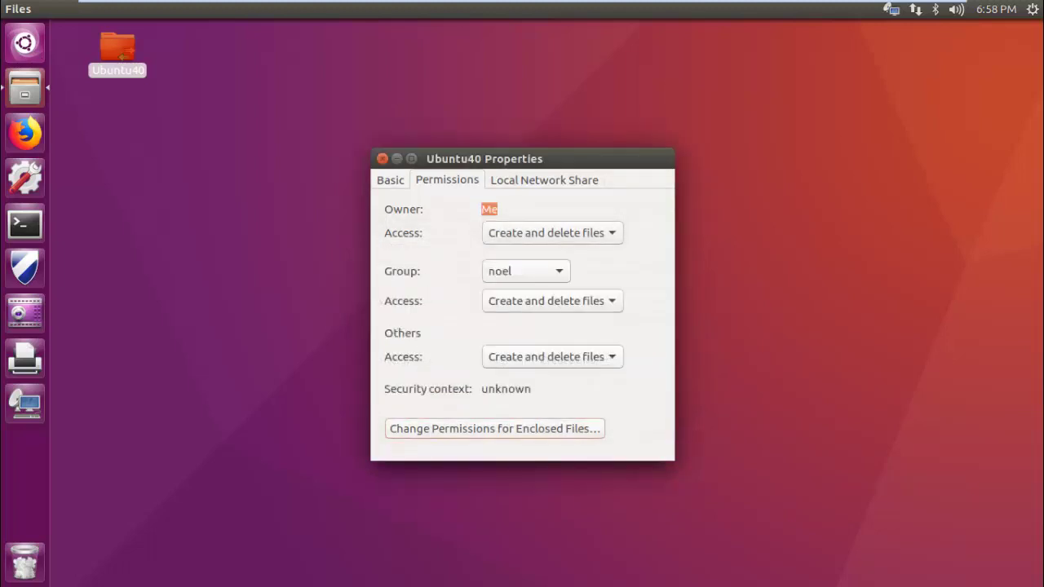
Review the Ubuntu40 folder's network share settings and close its properties.
{"action": "left_click", "coordinate": [390, 180]}
{"action": "left_click", "coordinate": [544, 181]}
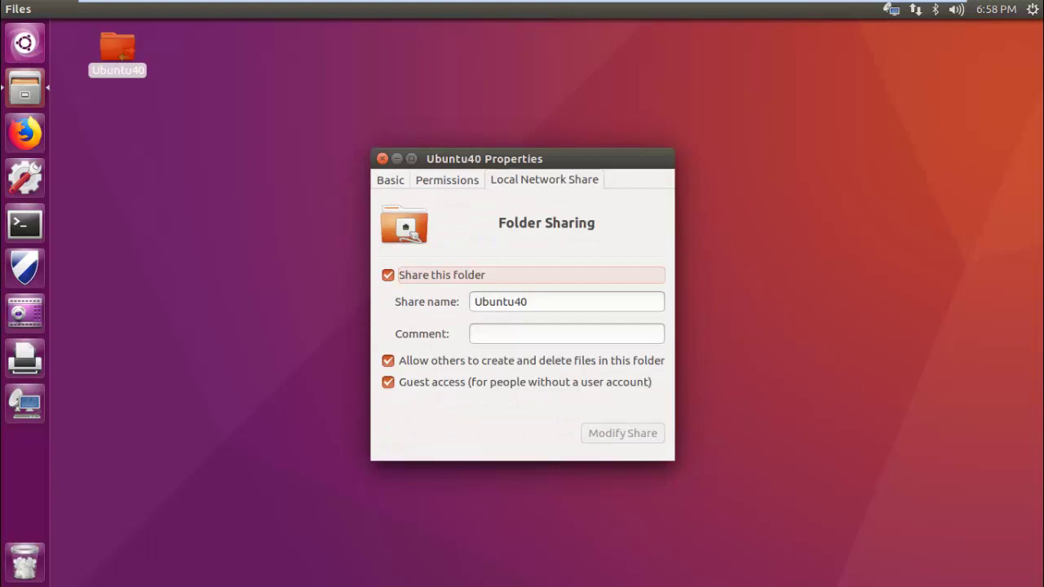
{"action": "left_click", "coordinate": [383, 159]}
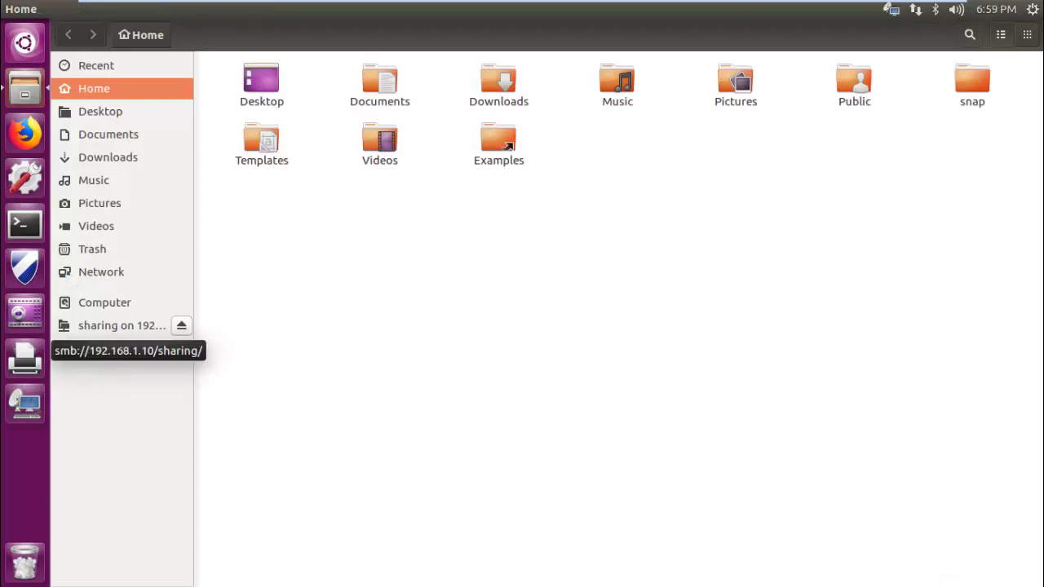
Connect to the recent server smb://192.168.1.20/ and select its Ubuntu20 share.
{"action": "left_click", "coordinate": [124, 349]}
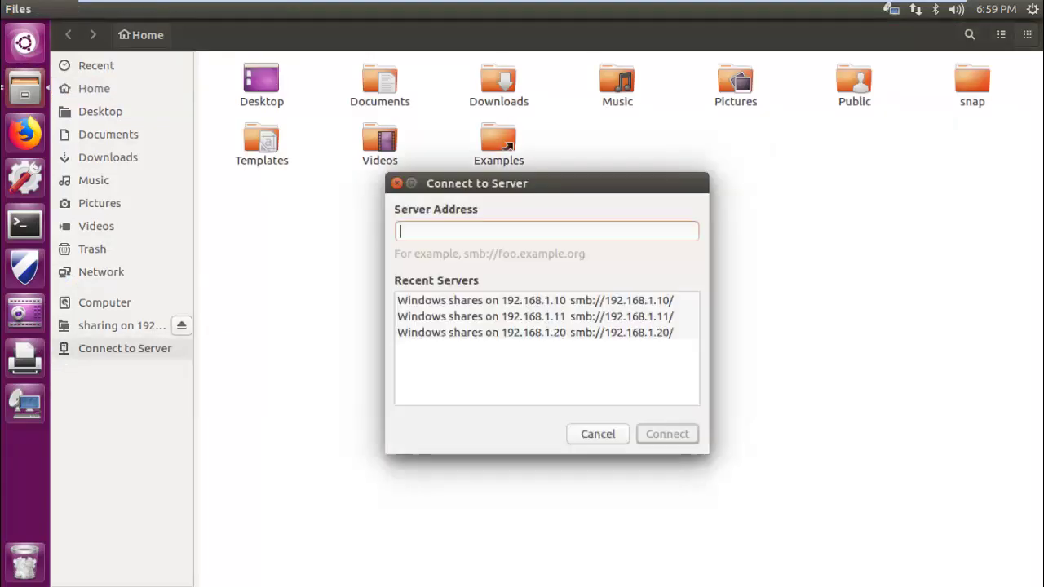
{"action": "left_click", "coordinate": [534, 333]}
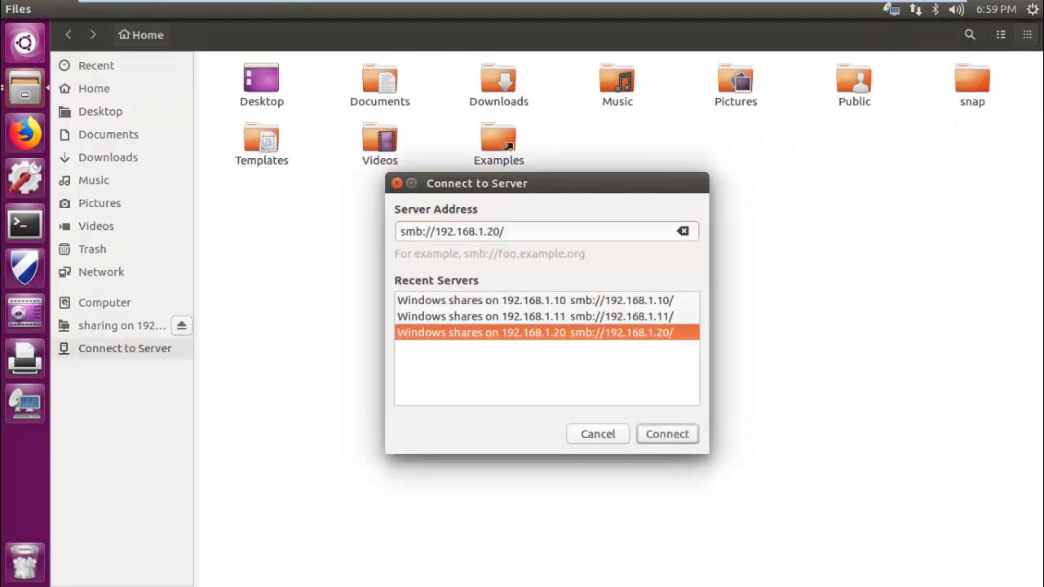
{"action": "key", "text": "Return"}
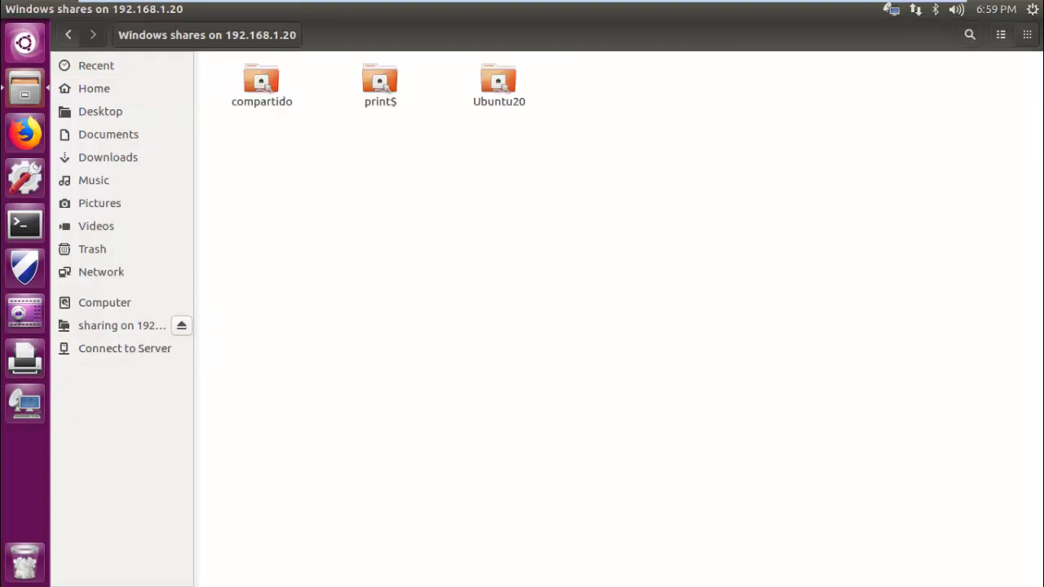
{"action": "left_click_drag", "start_coordinate": [566, 134], "coordinate": [482, 51]}
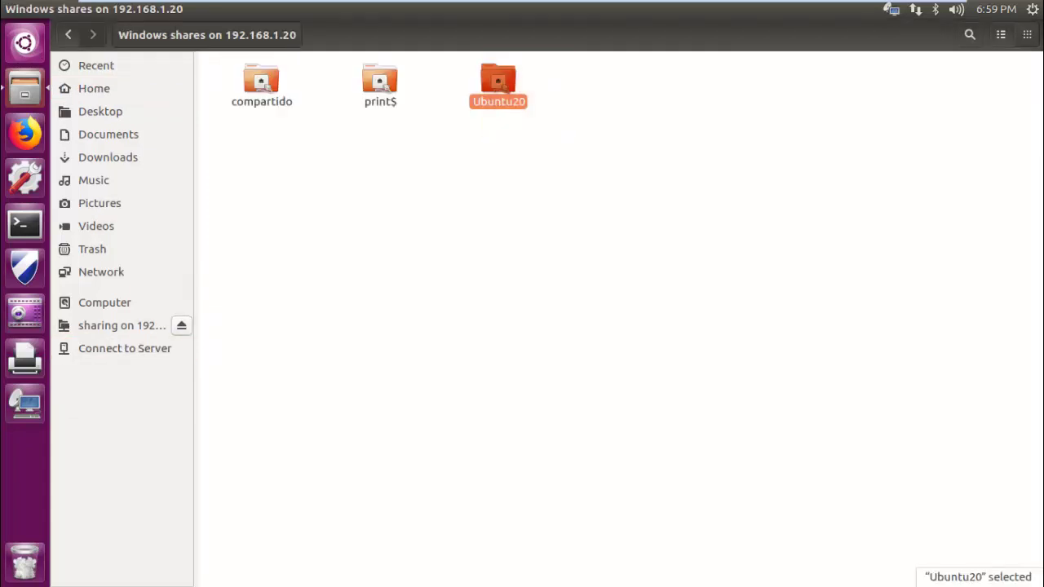
{"action": "left_click", "coordinate": [10, 9]}
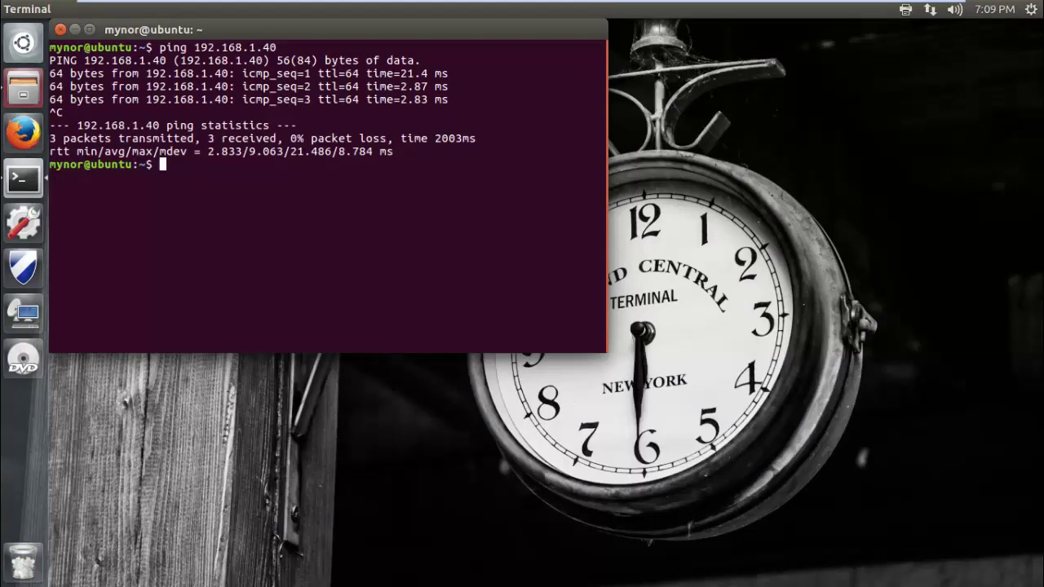
On the other Ubuntu computer, connect to smb://192.168.1.20/ from the file manager and select the Ubuntu20 share there.
{"action": "key", "text": "alt+Tab"}
{"action": "left_click", "coordinate": [123, 348]}
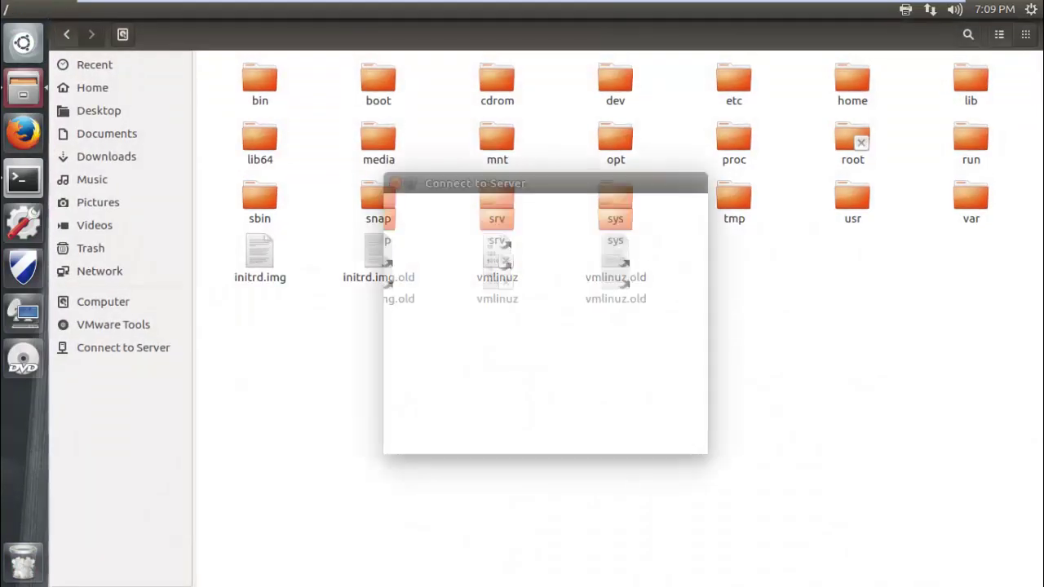
{"action": "left_click", "coordinate": [534, 364]}
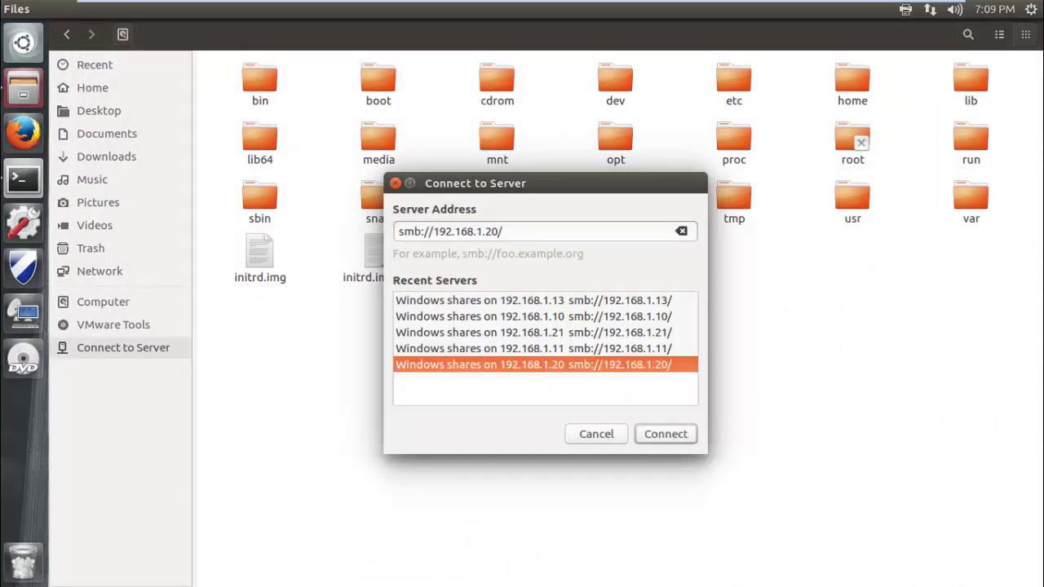
{"action": "left_click", "coordinate": [665, 434]}
{"action": "left_click", "coordinate": [497, 82]}
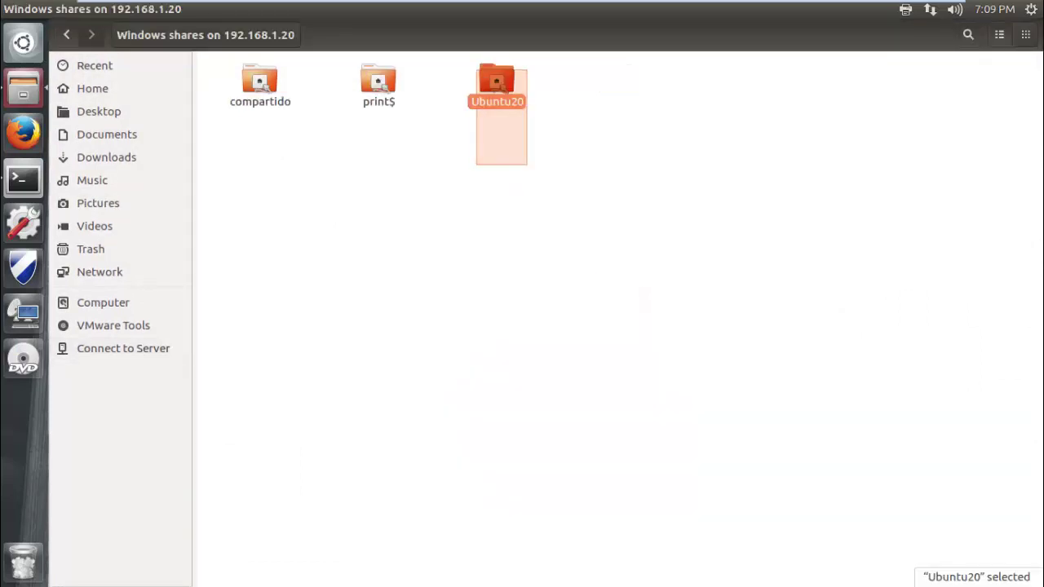
{"action": "left_click", "coordinate": [521, 189]}
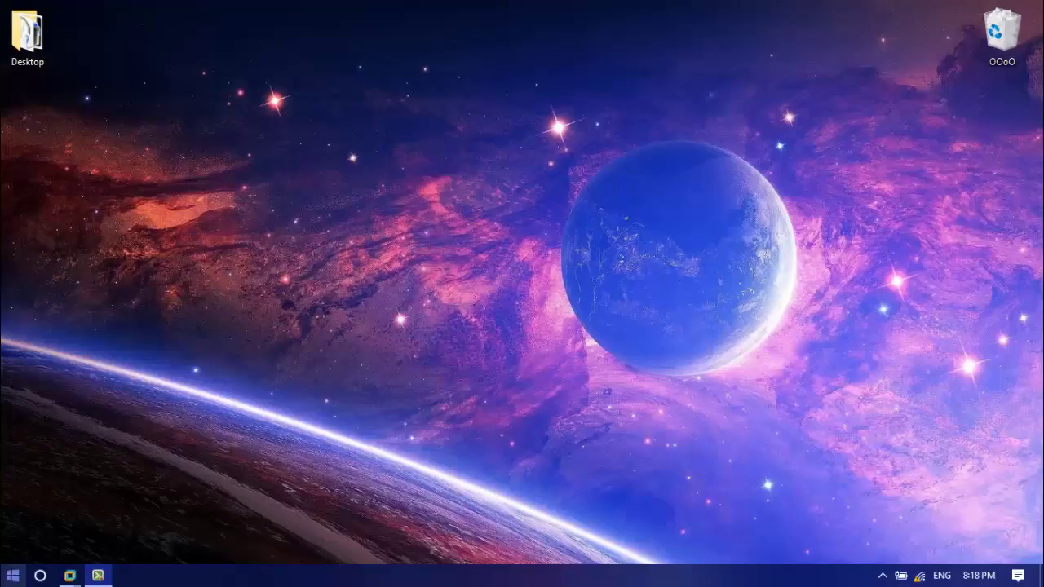
On the Windows computer, start a Remote Desktop Connection to 192.168.1.30 and accept its unverified certificate.
{"action": "key", "text": "super+s"}
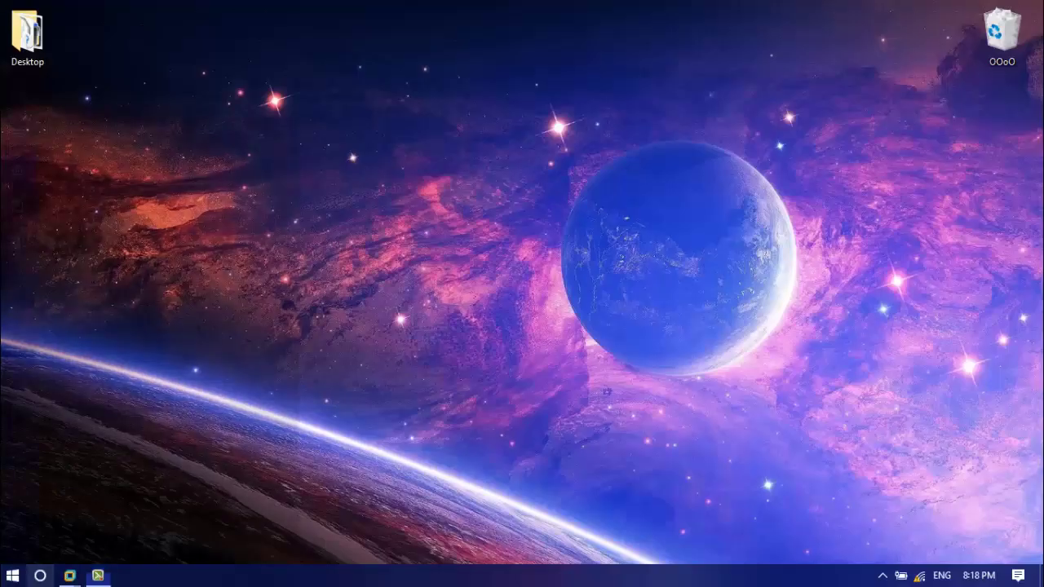
{"action": "type", "text": "remote"}
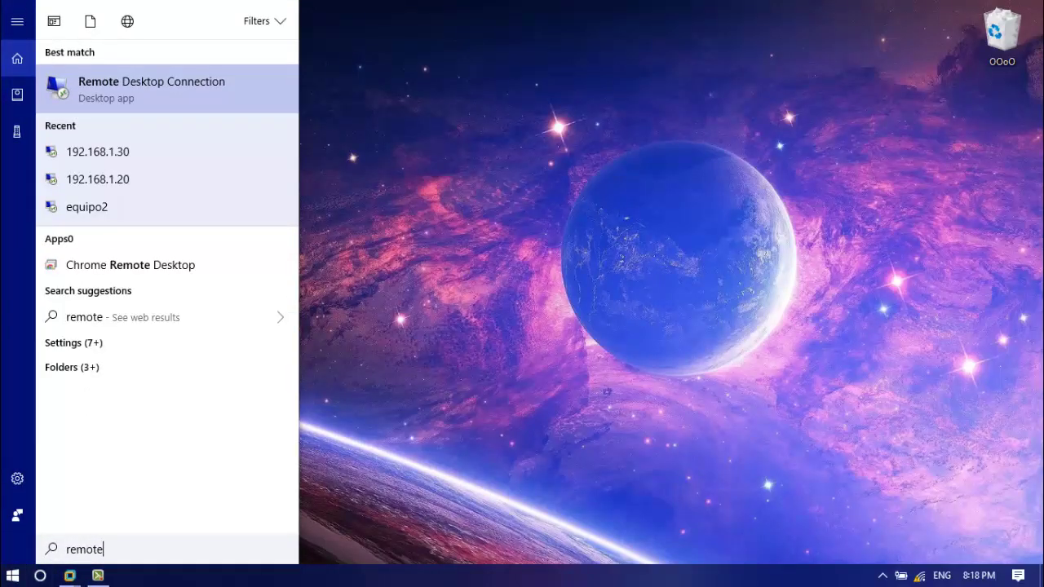
{"action": "key", "text": "Return"}
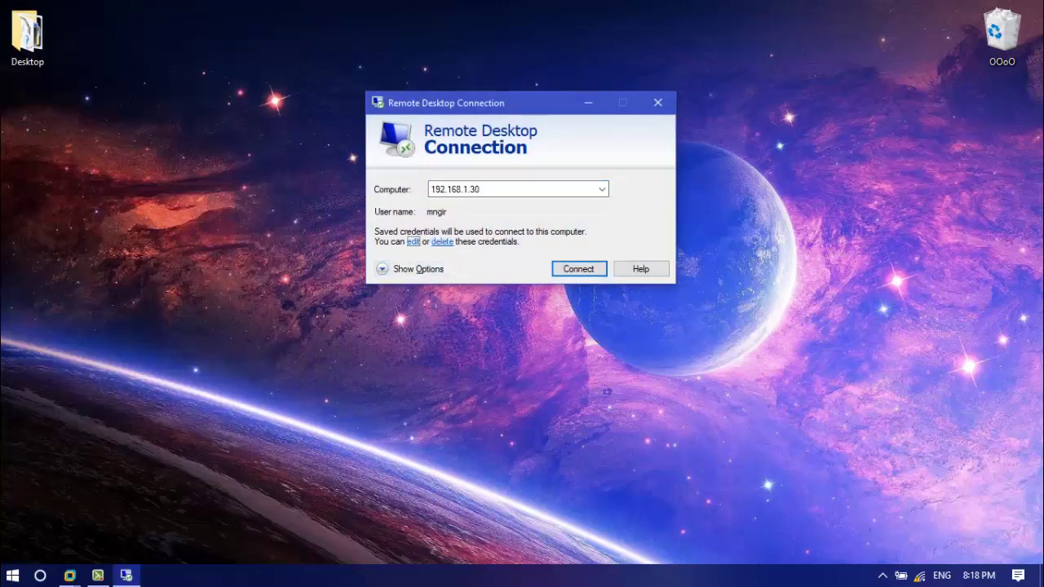
{"action": "key", "text": "alt+o"}
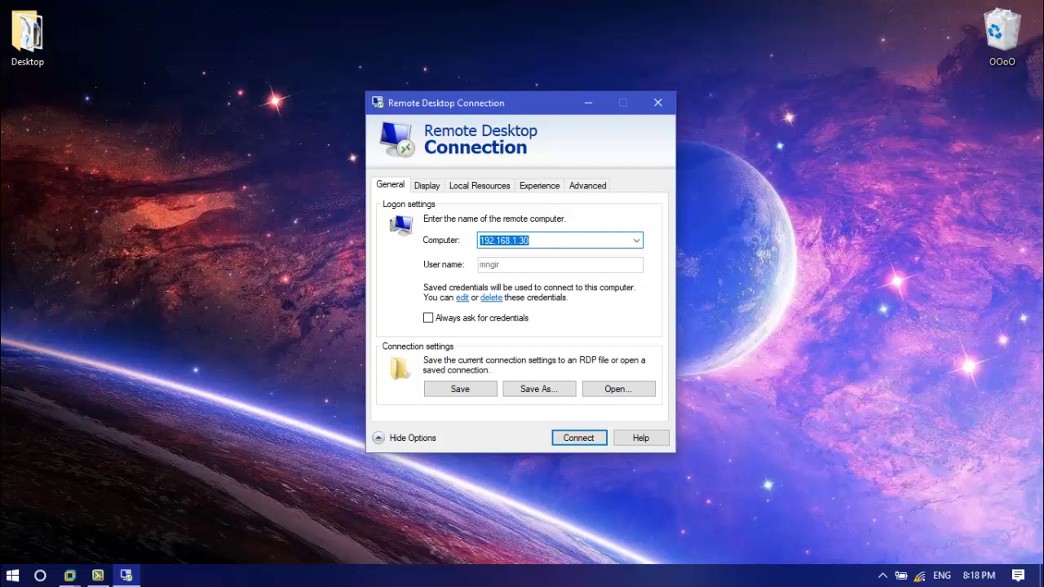
{"action": "left_click", "coordinate": [538, 241]}
{"action": "key", "text": "Return"}
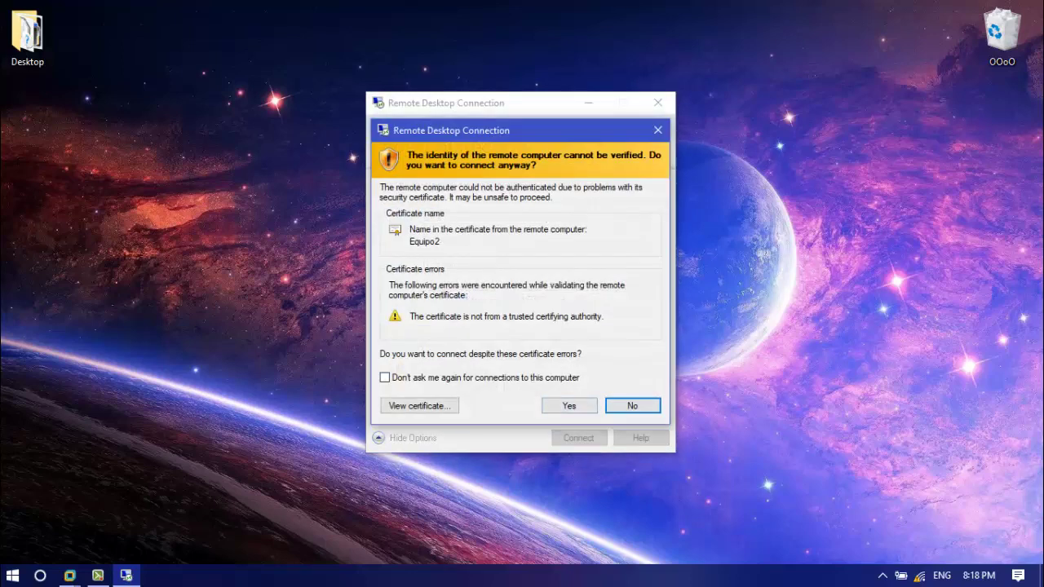
{"action": "key", "text": "alt+y"}
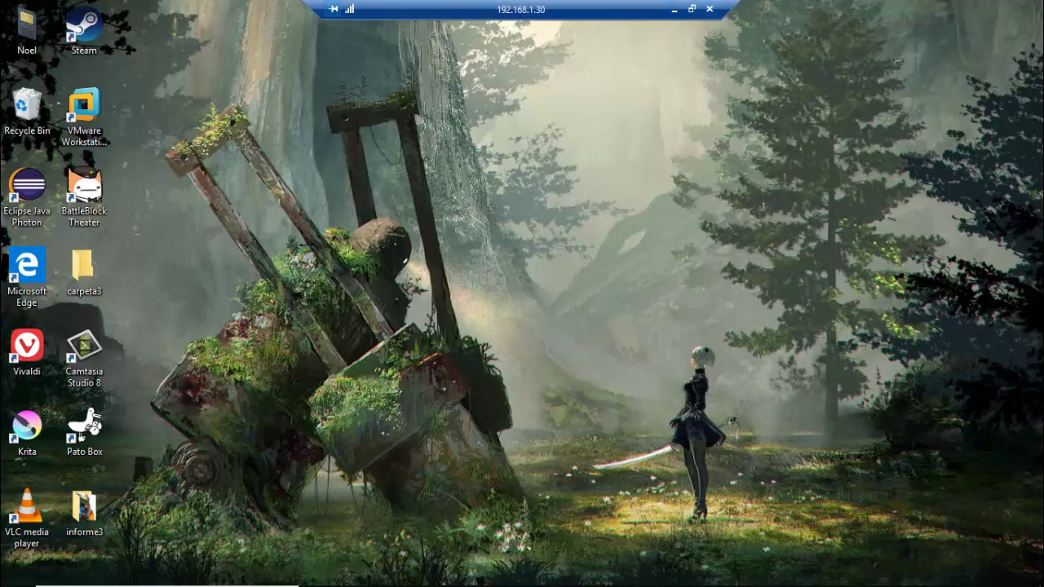
Try a selection on the remote computer's desktop, and disconnect the 192.168.1.30 session.
{"action": "left_click_drag", "start_coordinate": [392, 122], "coordinate": [572, 346]}
{"action": "left_click", "coordinate": [709, 9]}
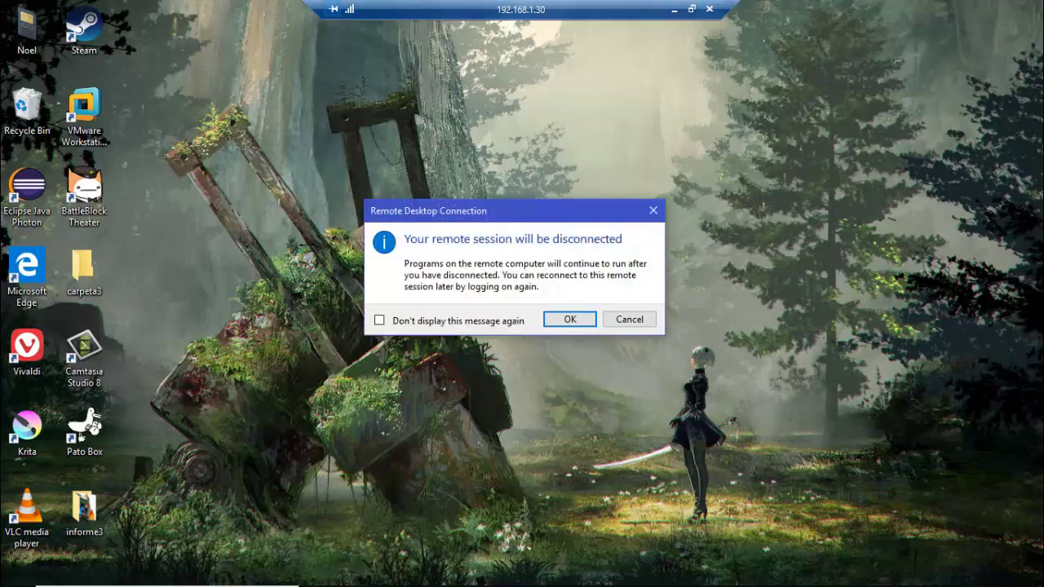
{"action": "key", "text": "Return"}
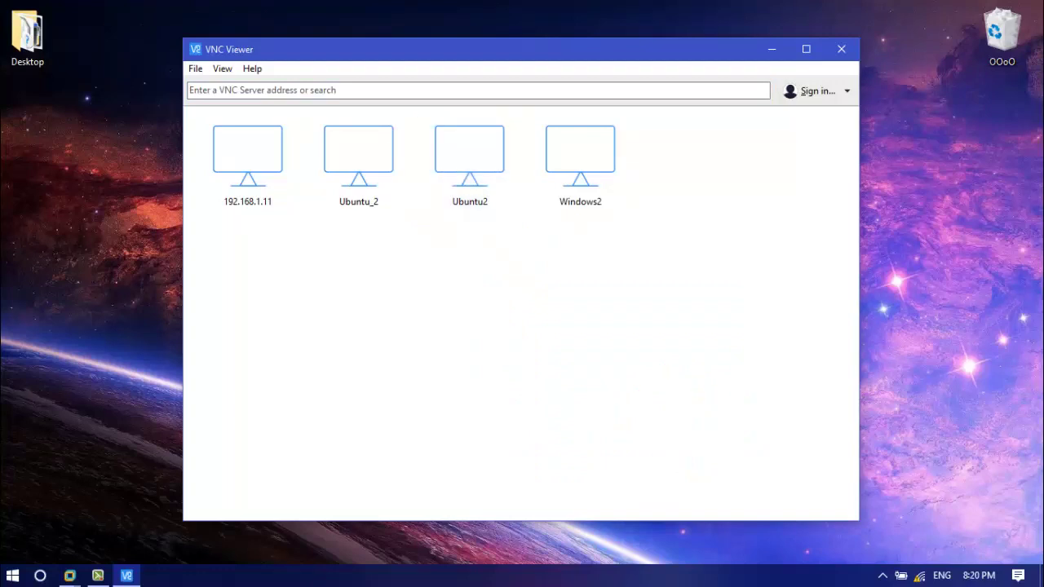
Create a new VNC Viewer connection to server 192.168.1.20 with the name Ubuntu.
{"action": "left_click", "coordinate": [196, 69]}
{"action": "key", "text": "Return"}
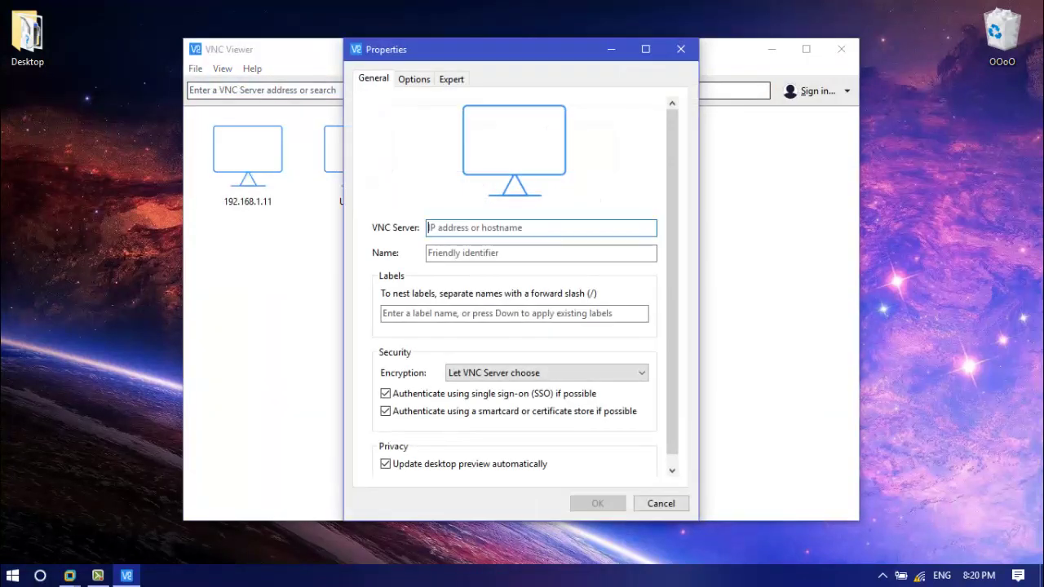
{"action": "type", "text": "1"}
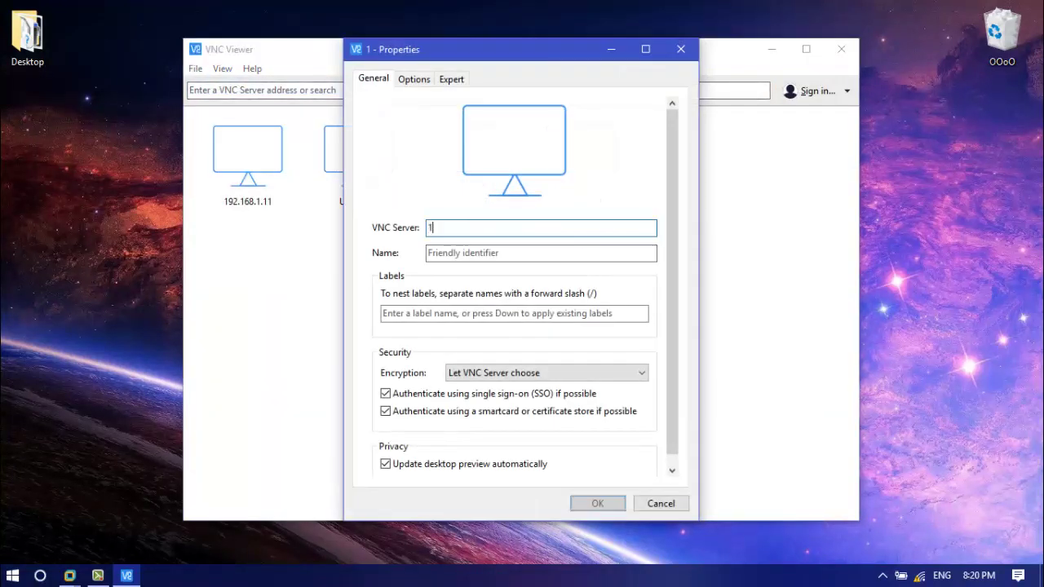
{"action": "type", "text": "92.168"}
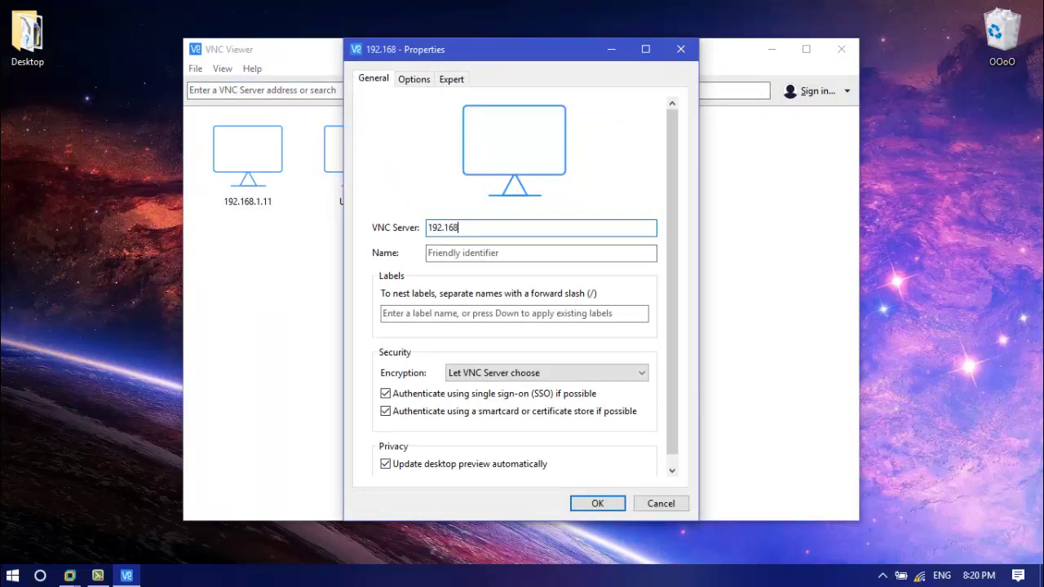
{"action": "type", "text": ".1.20"}
{"action": "key", "text": "Tab"}
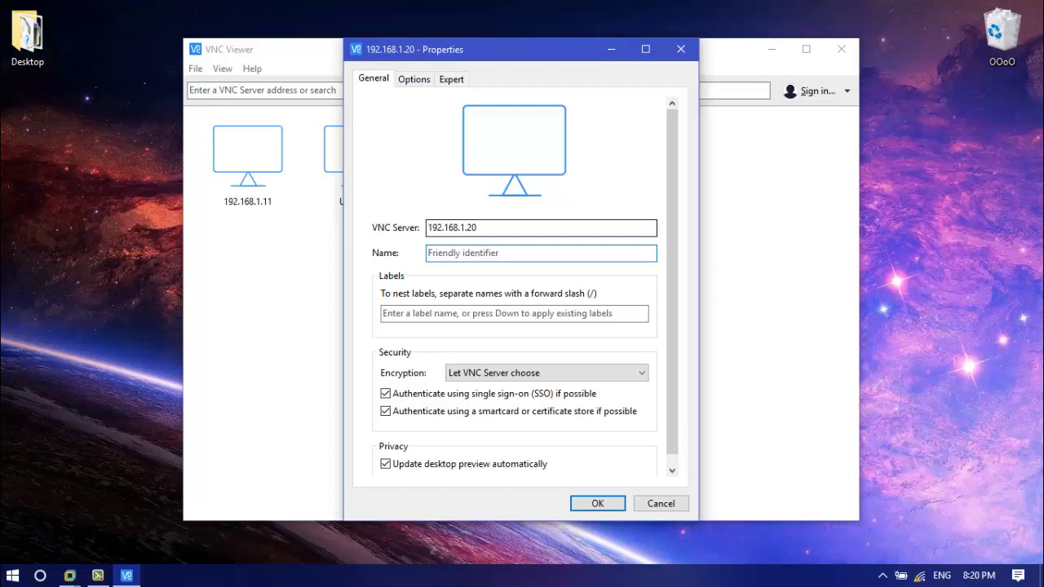
{"action": "type", "text": "Ubuntu"}
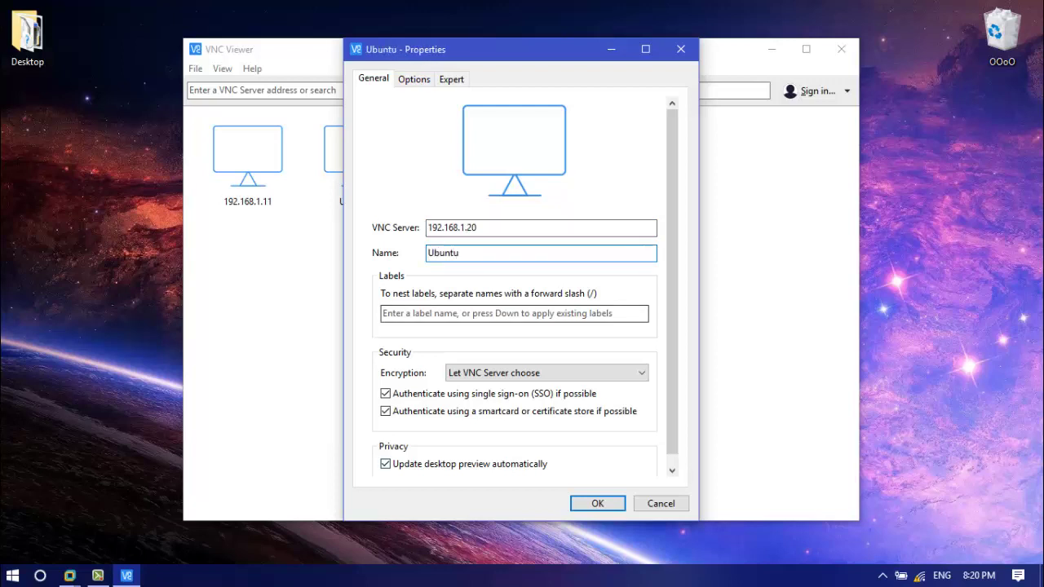
{"action": "key", "text": "Return"}
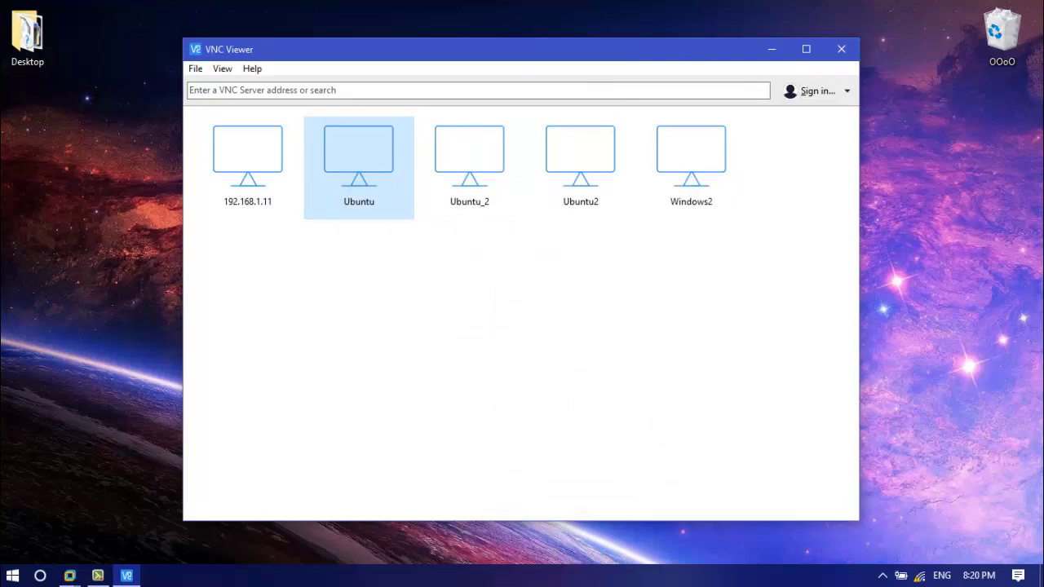
Connect to the saved Ubuntu computer and continue despite the unencrypted connection.
{"action": "right_click", "coordinate": [345, 190]}
{"action": "left_click", "coordinate": [380, 198]}
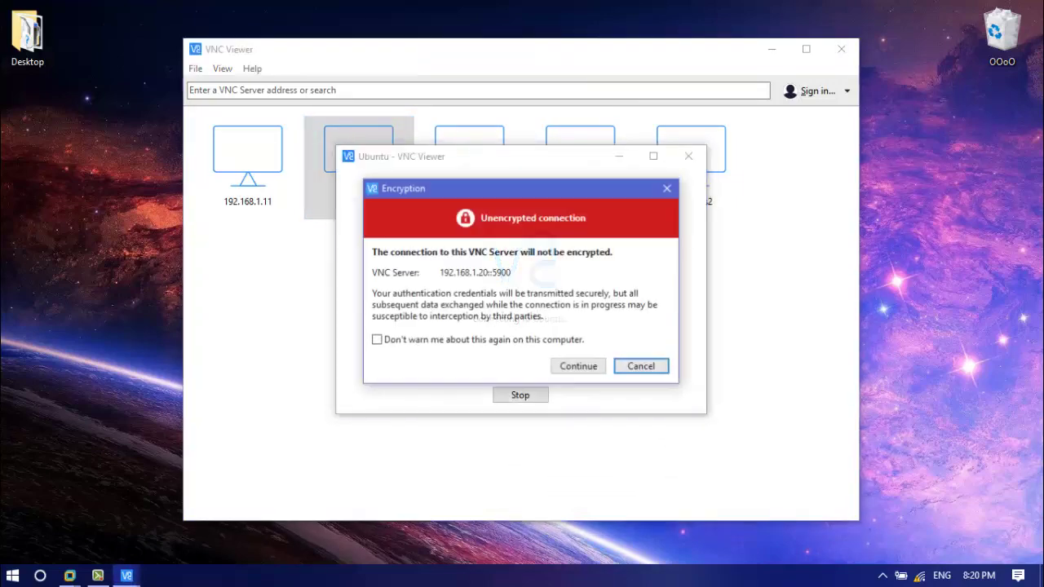
{"action": "left_click", "coordinate": [578, 365]}
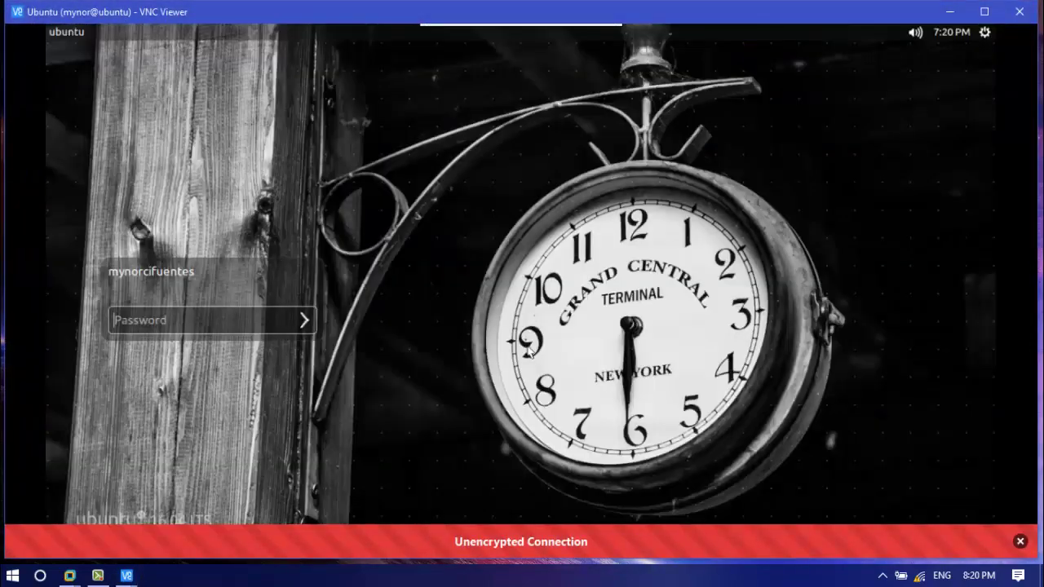
Log in to the remote Ubuntu computer by entering the account password.
{"action": "left_click", "coordinate": [240, 314]}
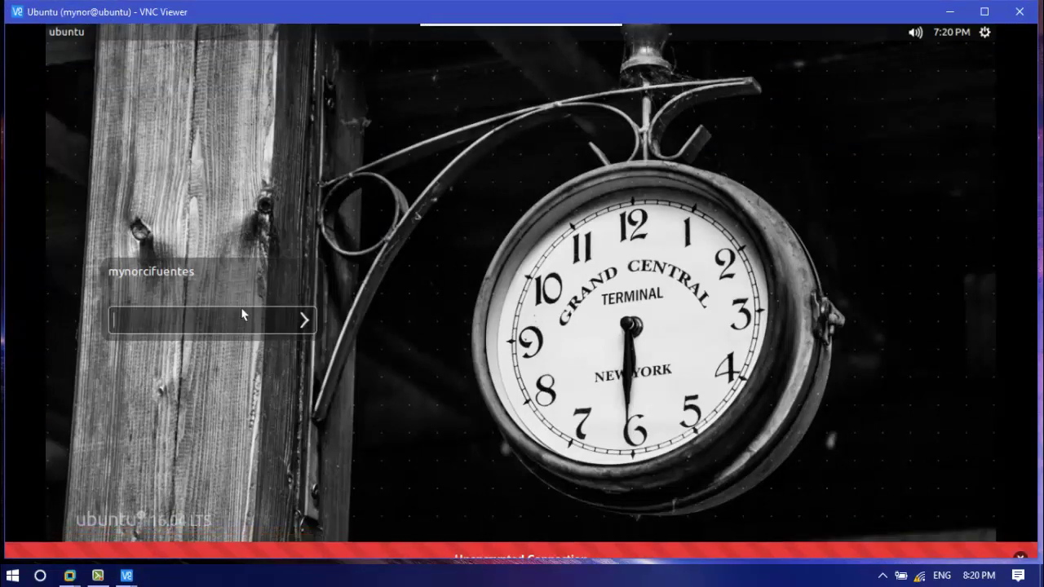
{"action": "type", "text": "••••••"}
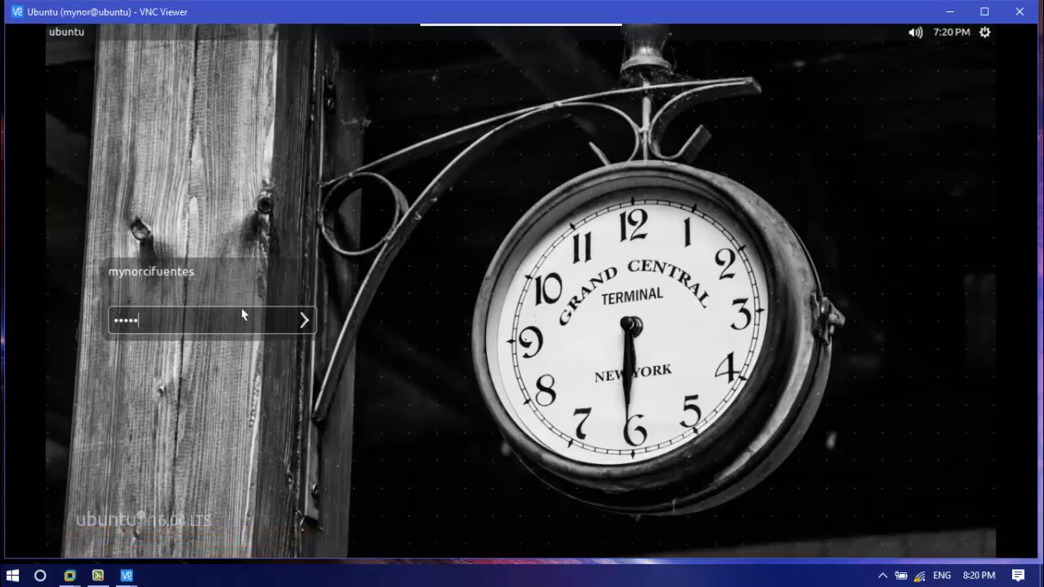
{"action": "key", "text": "Return"}
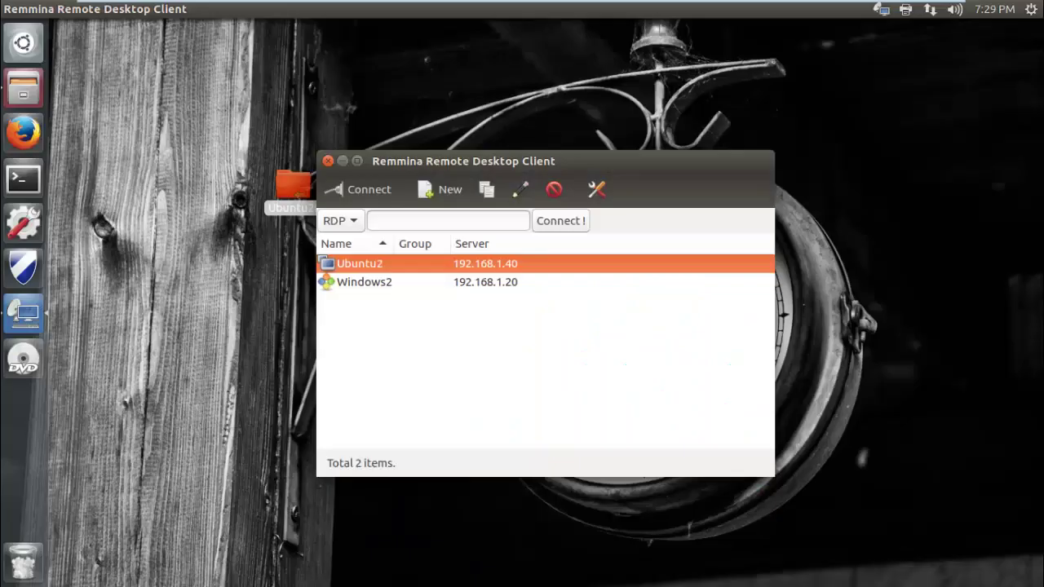
On the Ubuntu computer, set the server of Remmina's Windows2 profile to 192.168.1.30 and connect.
{"action": "left_click", "coordinate": [499, 282]}
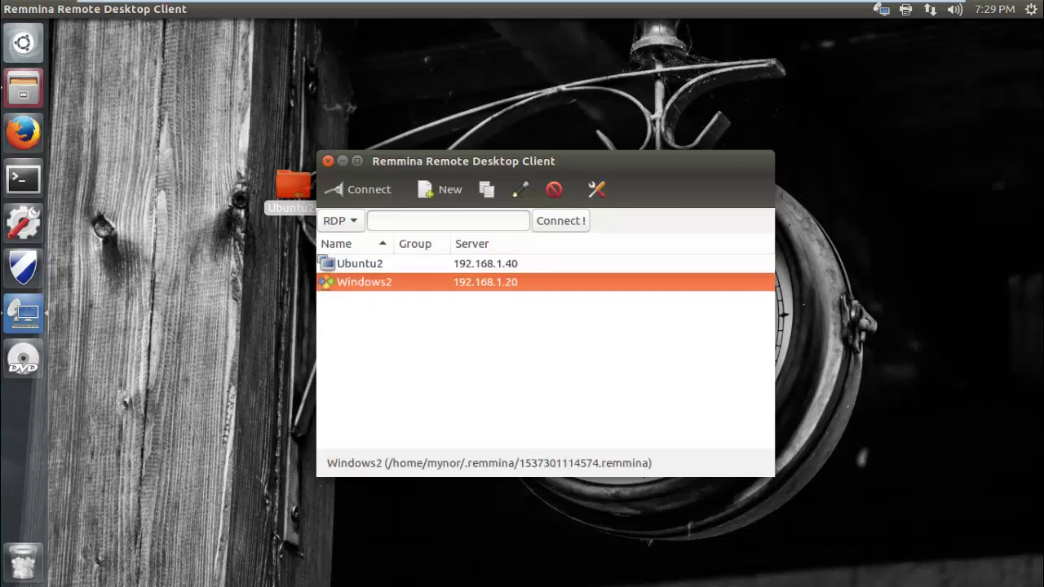
{"action": "right_click", "coordinate": [499, 283]}
{"action": "left_click", "coordinate": [530, 336]}
{"action": "left_click", "coordinate": [494, 264]}
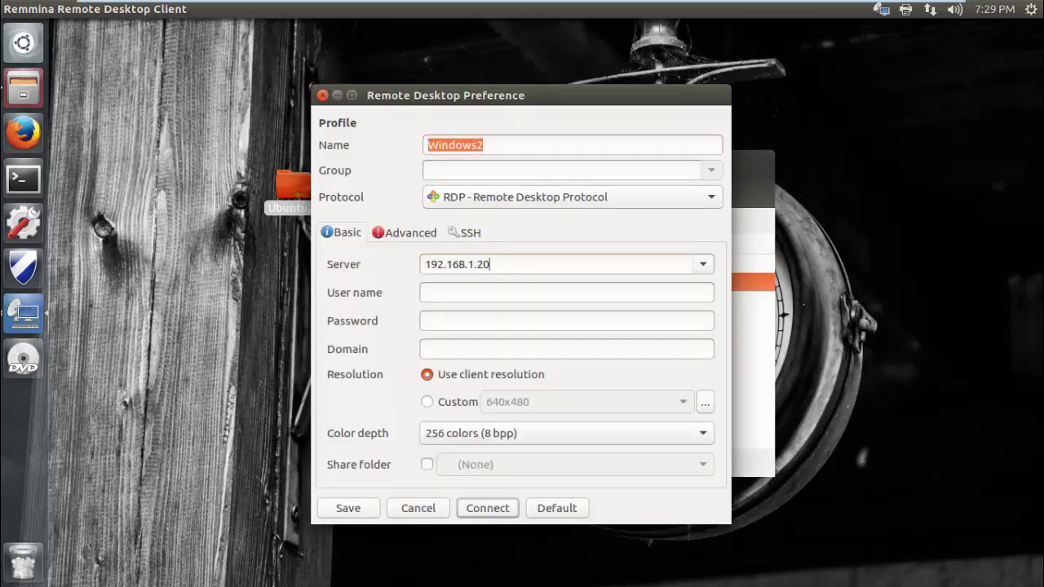
{"action": "key", "text": "BackSpace"}
{"action": "key", "text": "BackSpace"}
{"action": "type", "text": "30"}
{"action": "key", "text": "Return"}
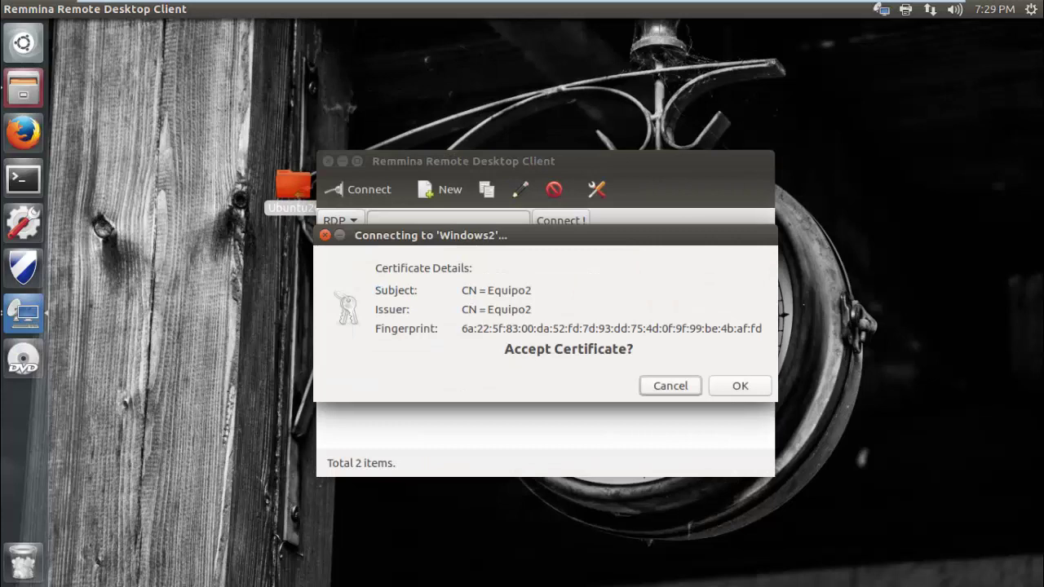
Accept the Windows2 certificate and log in with the account user name and password, with Save password enabled.
{"action": "key", "text": "Return"}
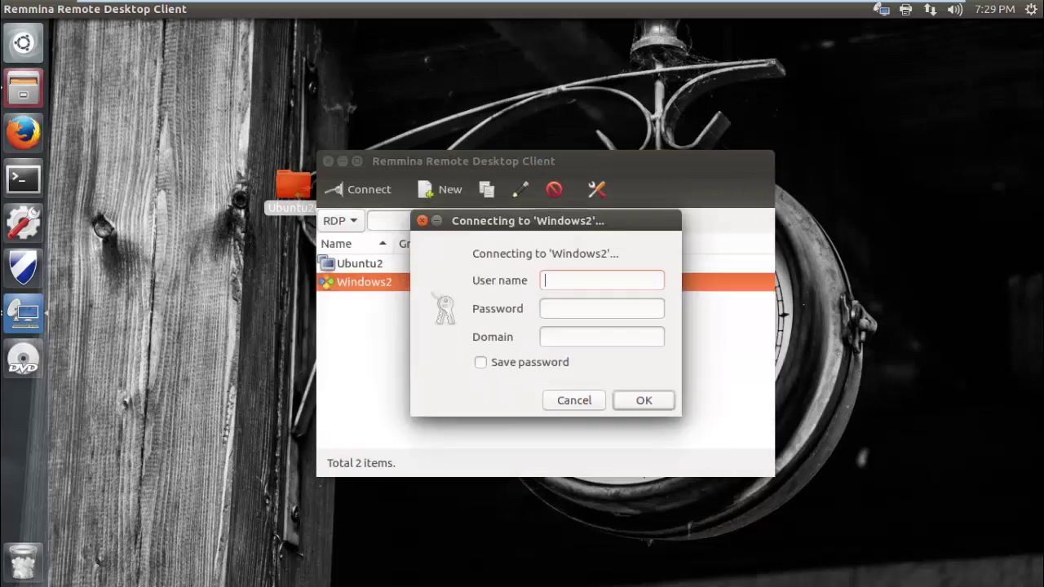
{"action": "type", "text": "mngir"}
{"action": "key", "text": "Tab"}
{"action": "type", "text": "•••••••••••••"}
{"action": "left_click", "coordinate": [480, 362]}
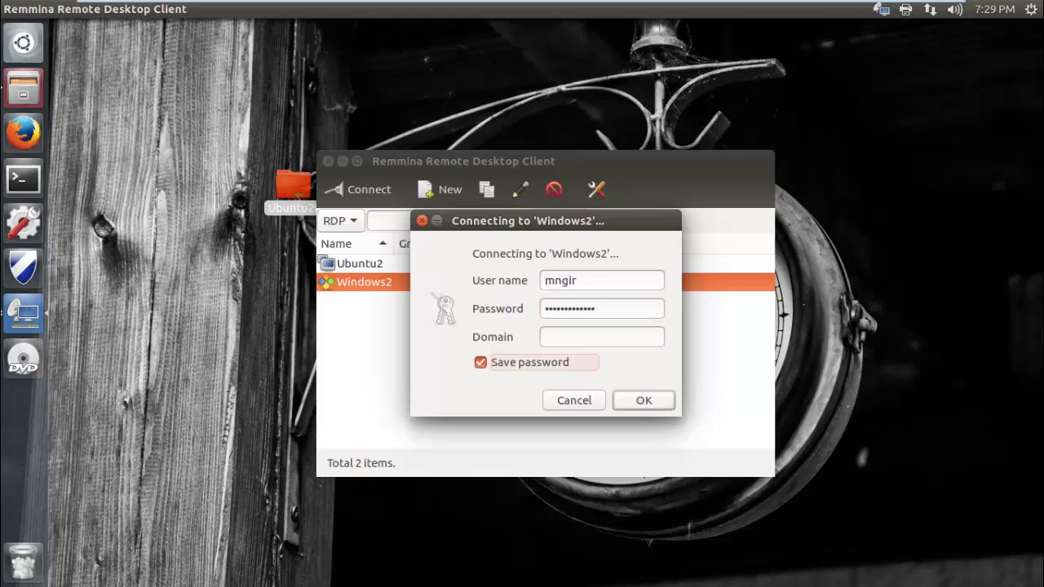
{"action": "left_click", "coordinate": [644, 399]}
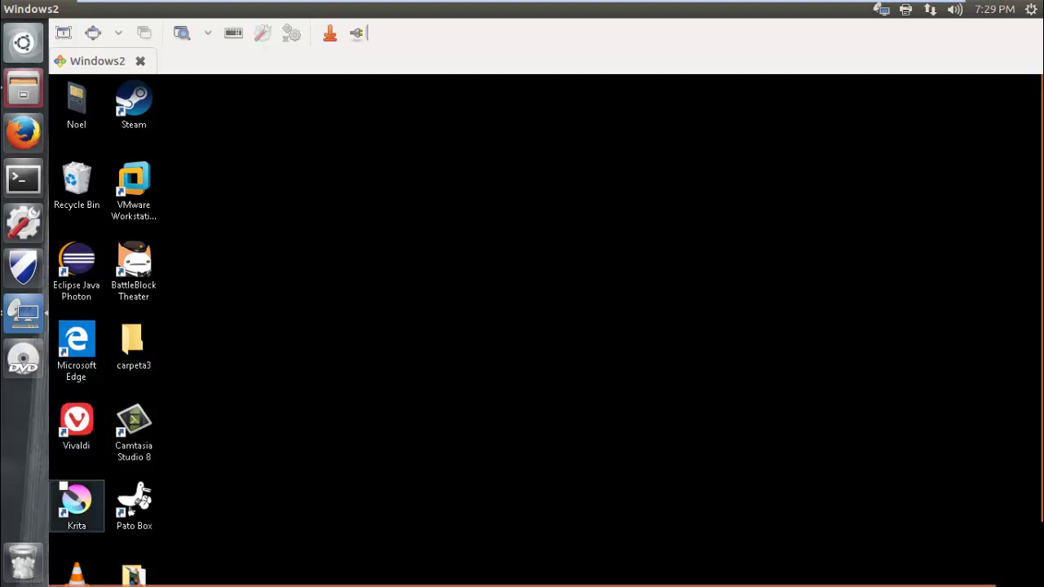
Select the carpeta3 folder on the remote Windows desktop and close the Windows2 session.
{"action": "left_click", "coordinate": [134, 344]}
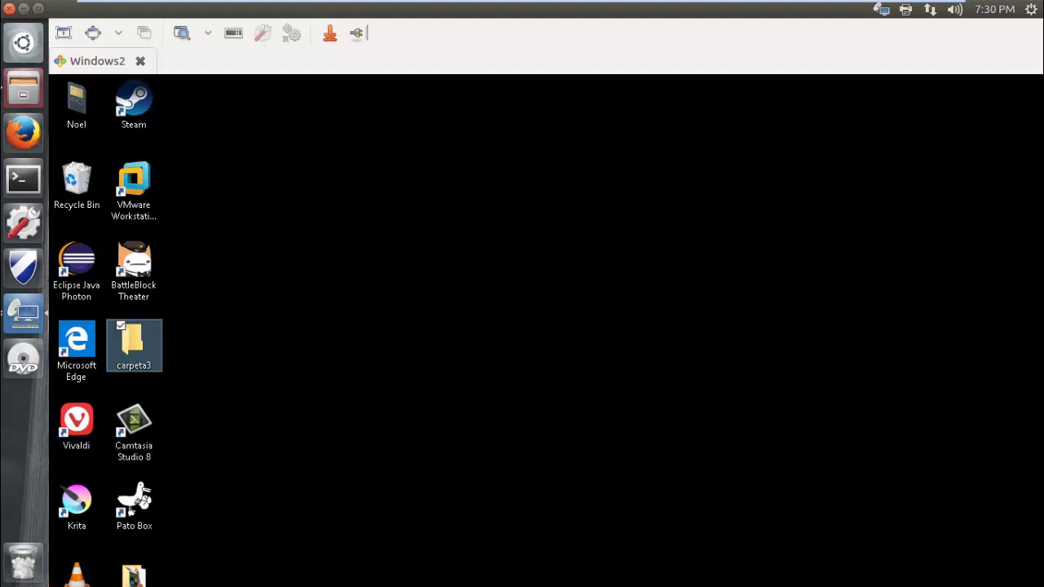
{"action": "left_click", "coordinate": [8, 8]}
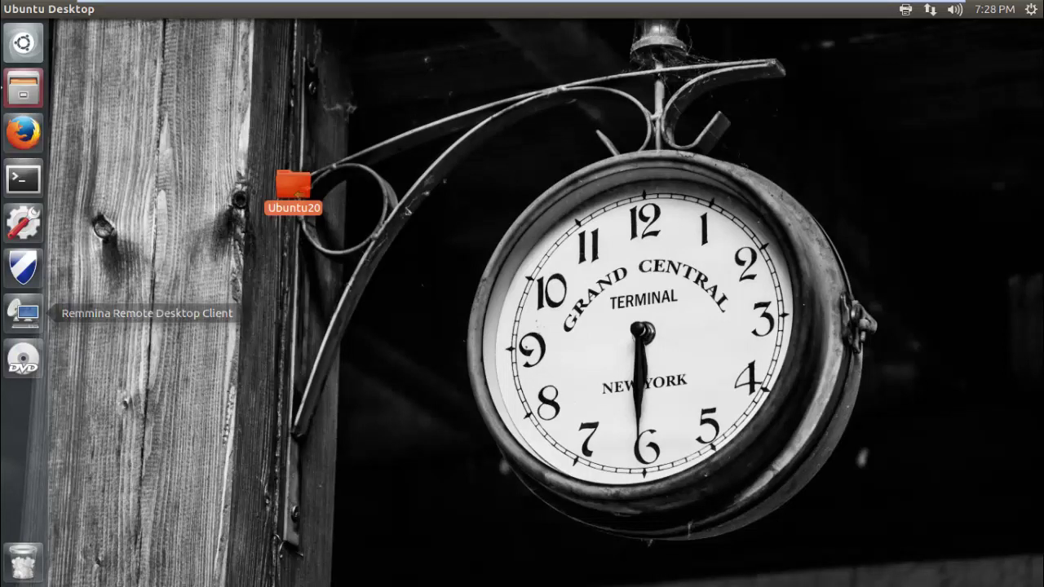
Open Remmina, set the Ubuntu2 profile's server to 192.168.1.40, and connect to it over VNC.
{"action": "left_click", "coordinate": [23, 312]}
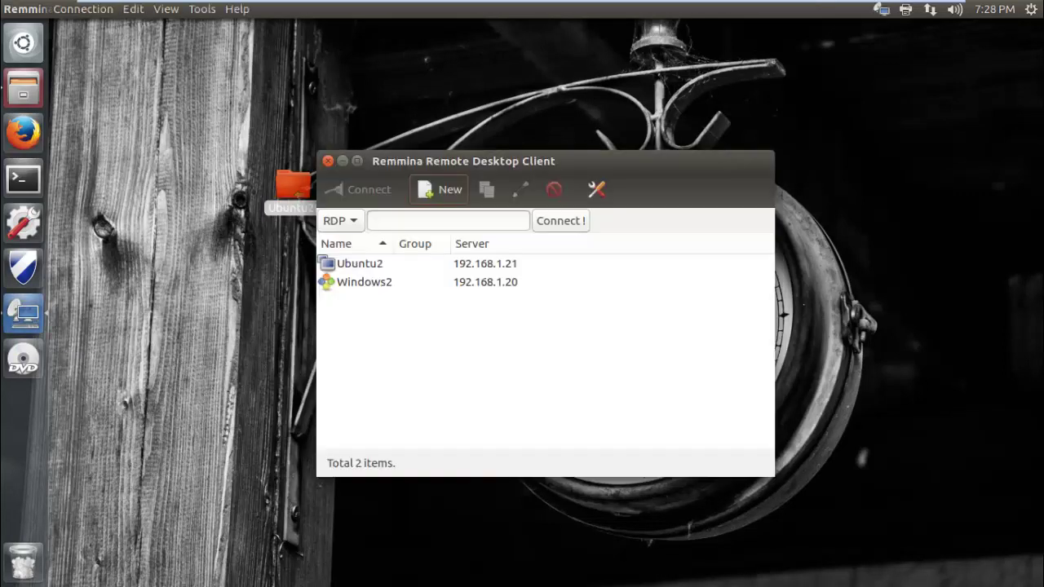
{"action": "left_click", "coordinate": [360, 263]}
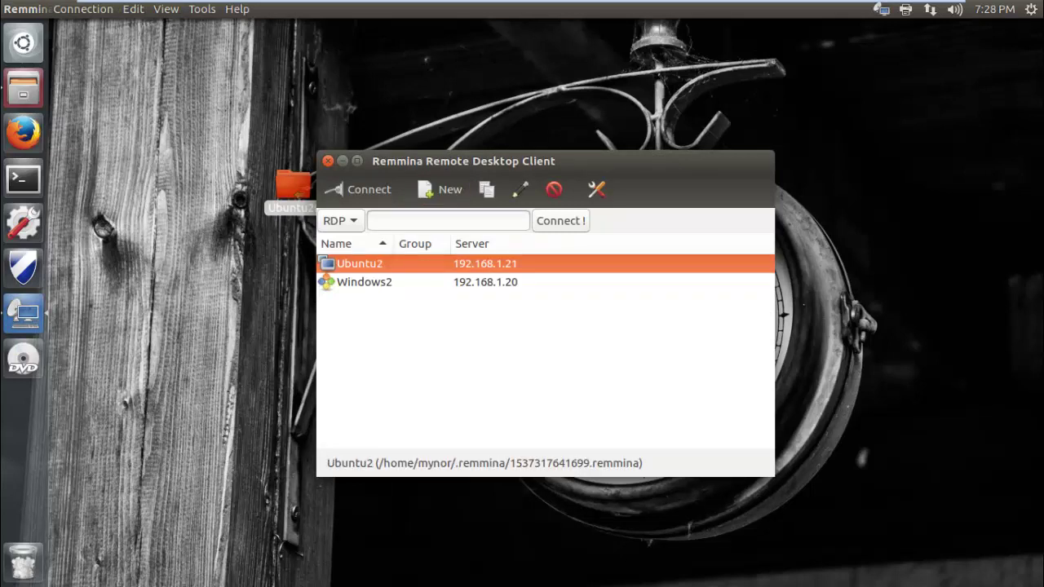
{"action": "right_click", "coordinate": [511, 266]}
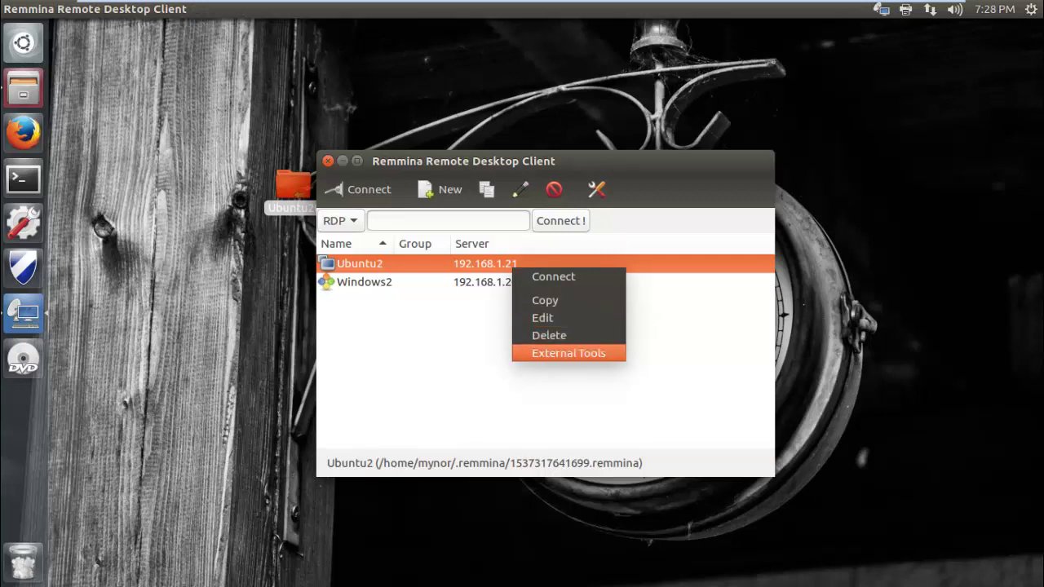
{"action": "key", "text": "Escape"}
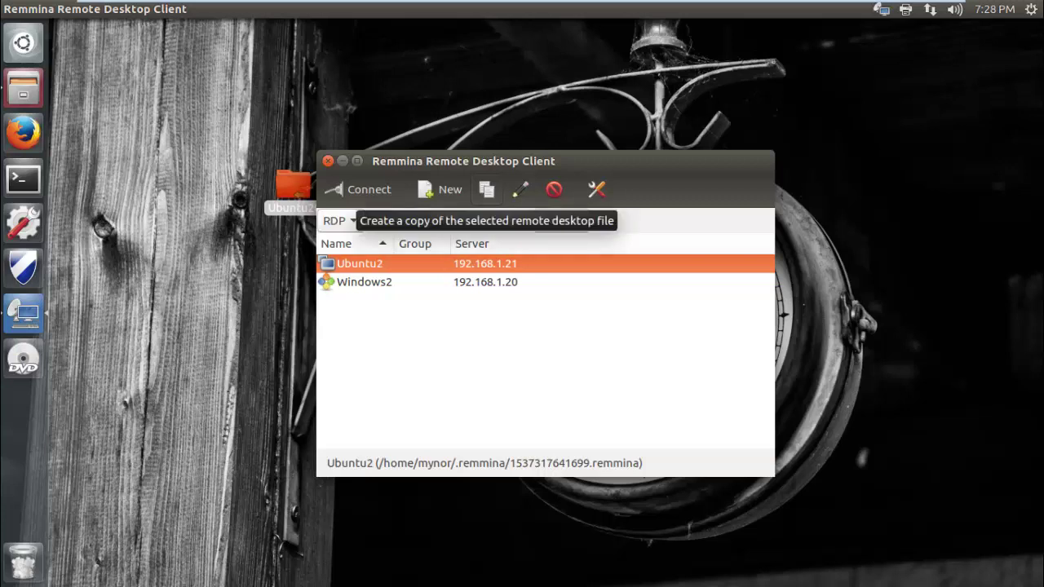
{"action": "right_click", "coordinate": [412, 269]}
{"action": "left_click", "coordinate": [444, 320]}
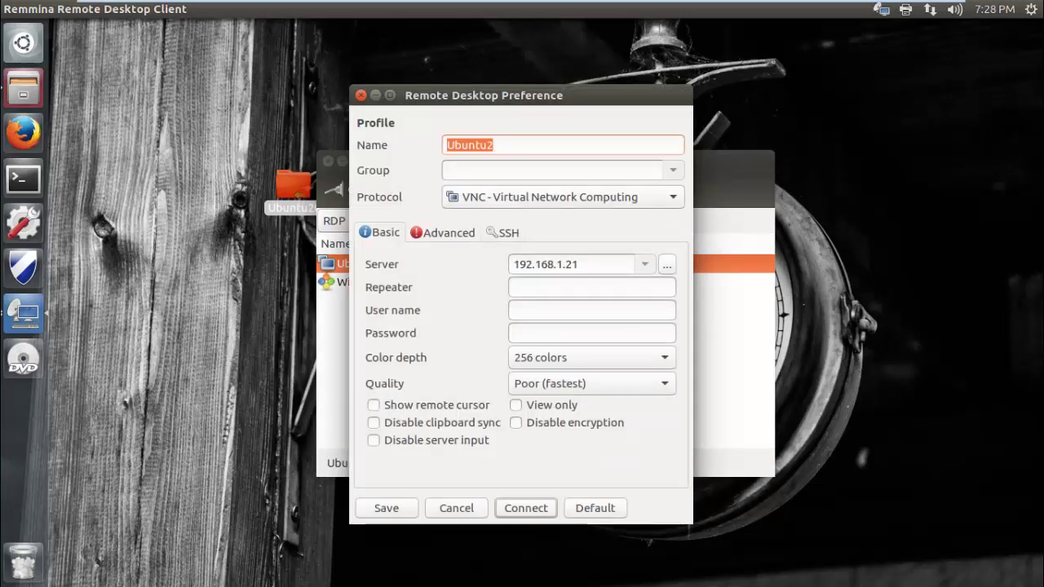
{"action": "left_click", "coordinate": [583, 265]}
{"action": "key", "text": "BackSpace"}
{"action": "key", "text": "BackSpace"}
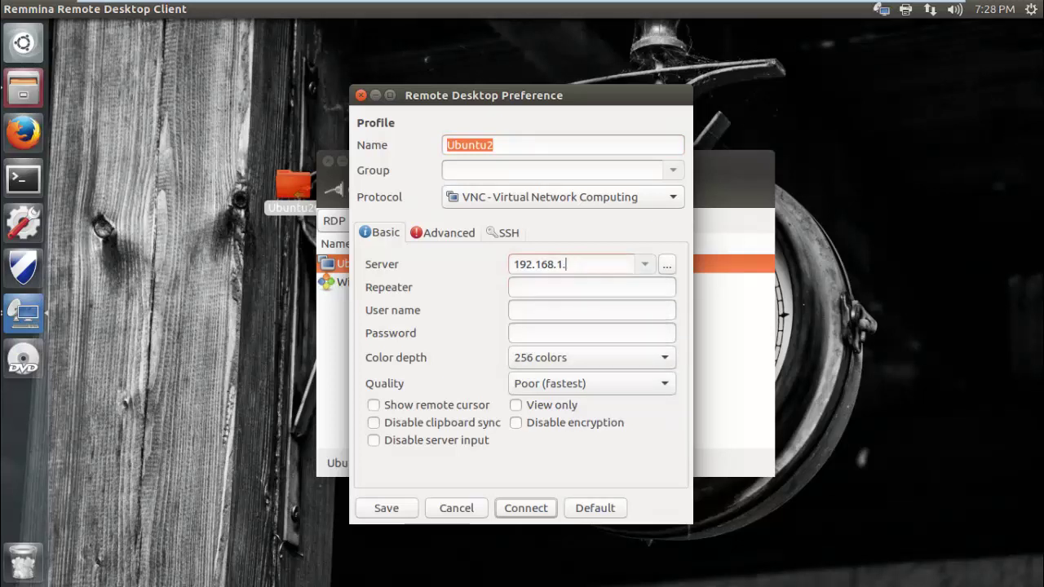
{"action": "type", "text": "40"}
{"action": "key", "text": "Return"}
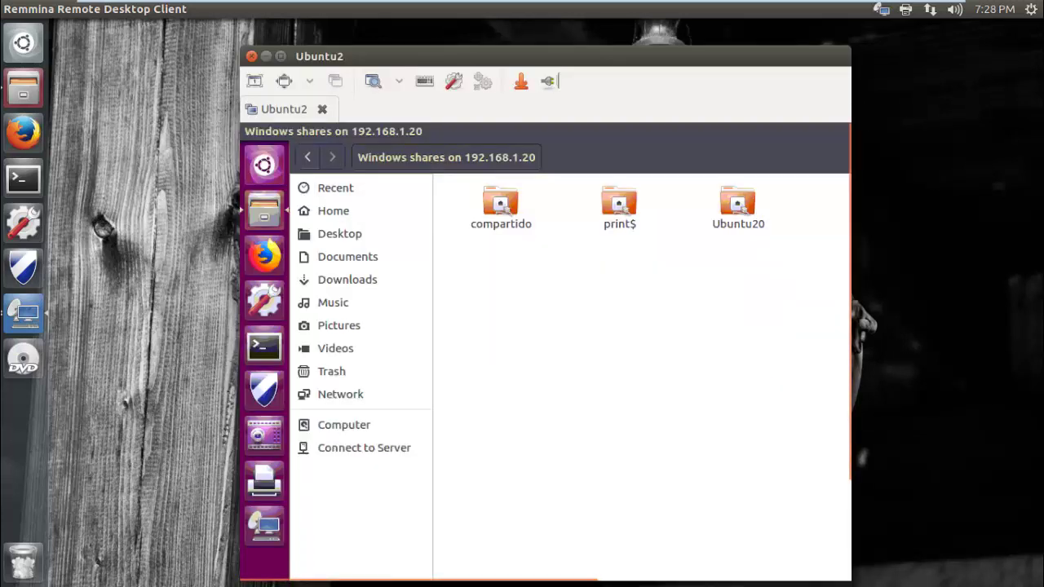
Show the Home folder in the file manager of the remote Ubuntu2 session.
{"action": "left_click", "coordinate": [333, 210]}
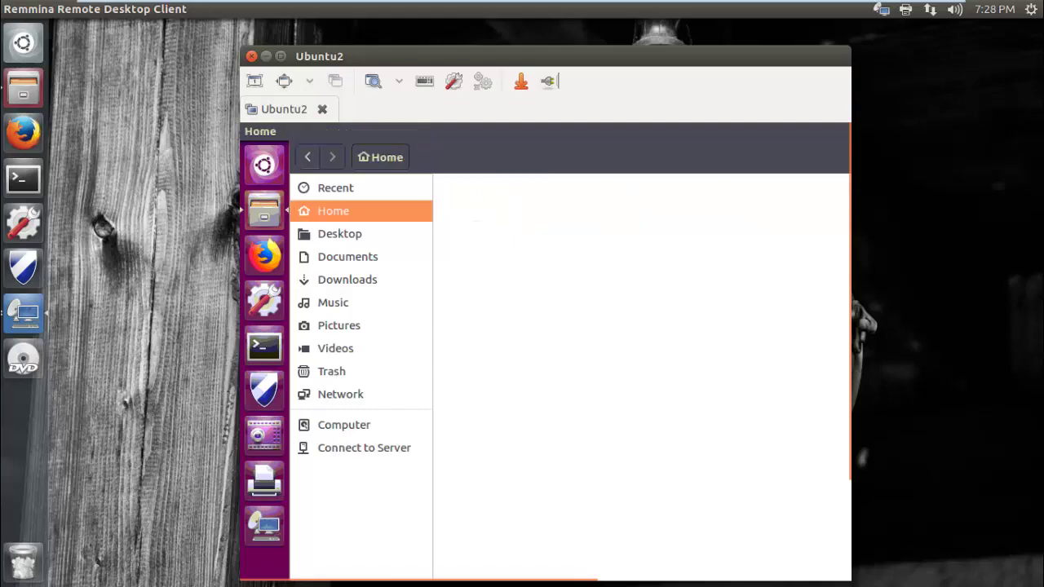